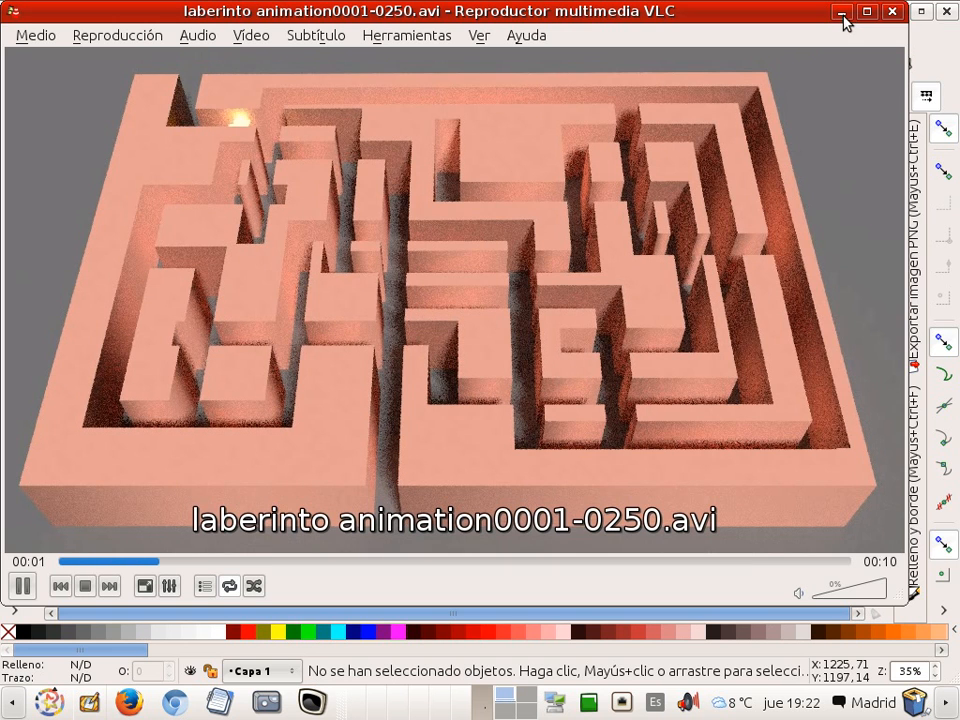
# Dismiss the maze animation video and set the Bézier tool to draw only horizontal and vertical (paraxial) segments.
pyautogui.click(895, 12)
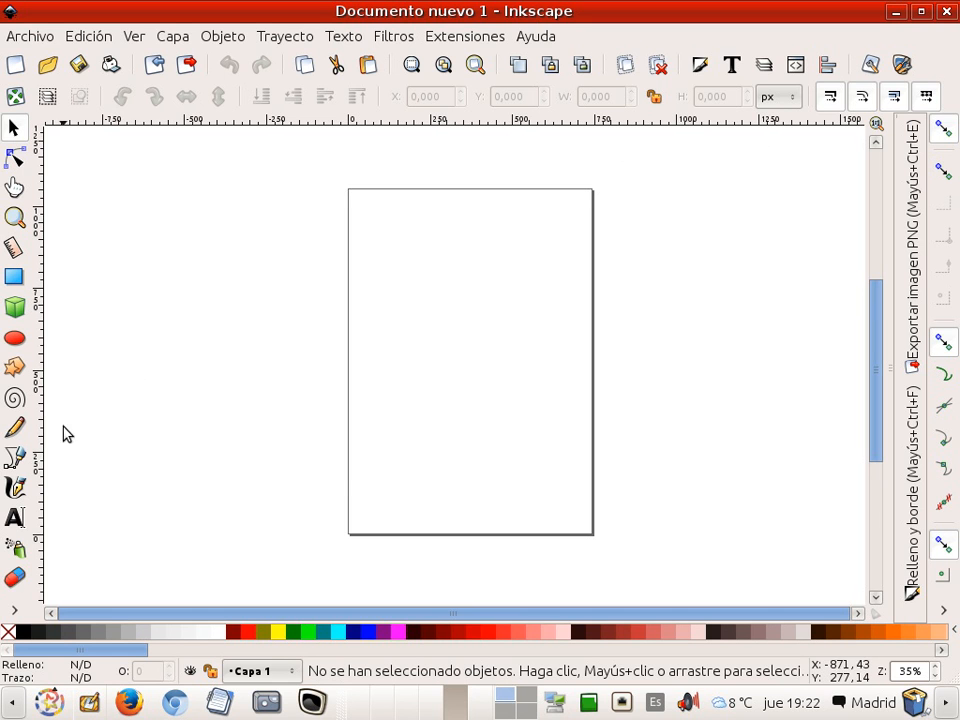
pyautogui.click(17, 458)
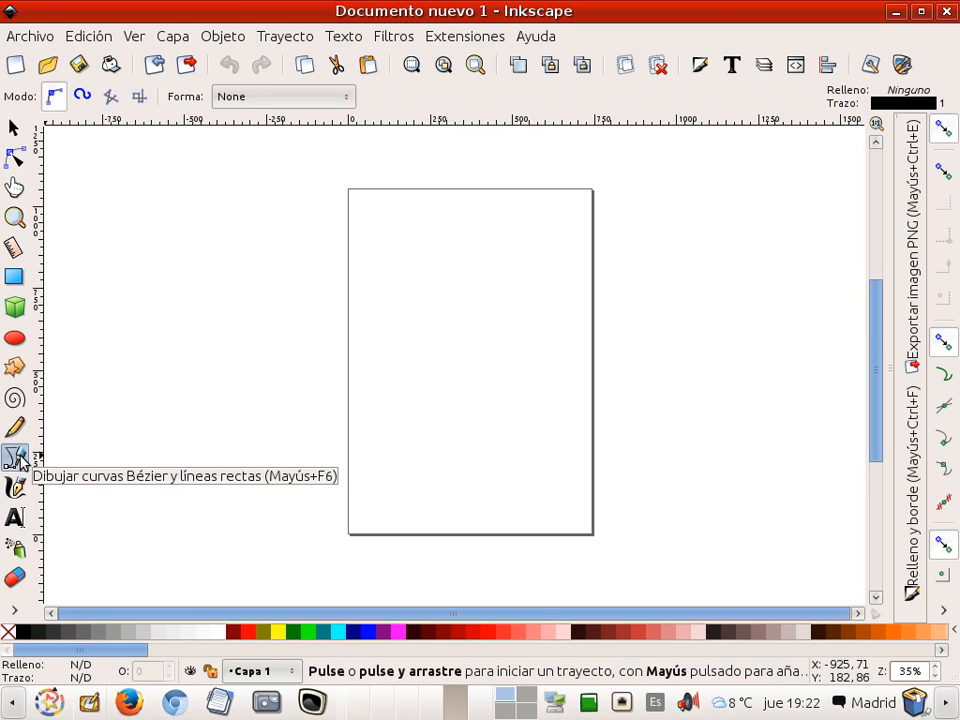
pyautogui.click(139, 96)
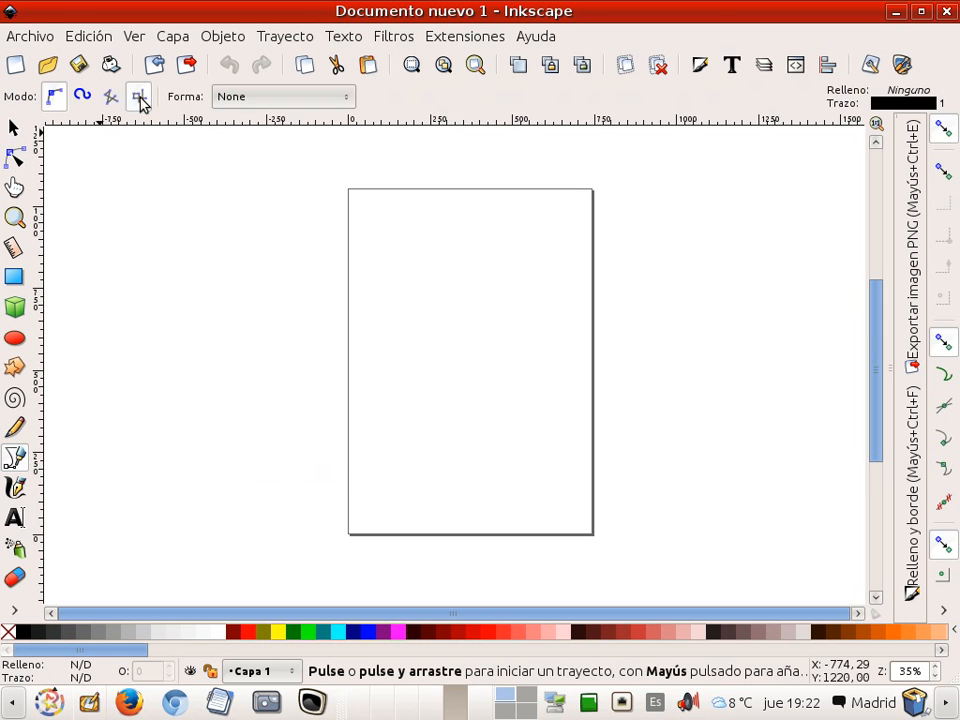
# Draw a long open right-angled path that enters from outside the page's lower left edge, winds across the page and ends near its right edge.
pyautogui.click(339, 477)
pyautogui.click(411, 476)
pyautogui.click(411, 390)
pyautogui.click(397, 390)
pyautogui.click(397, 313)
pyautogui.click(441, 313)
pyautogui.click(441, 385)
pyautogui.click(495, 385)
pyautogui.click(495, 267)
pyautogui.click(379, 267)
pyautogui.click(379, 240)
pyautogui.click(557, 240)
pyautogui.click(556, 373)
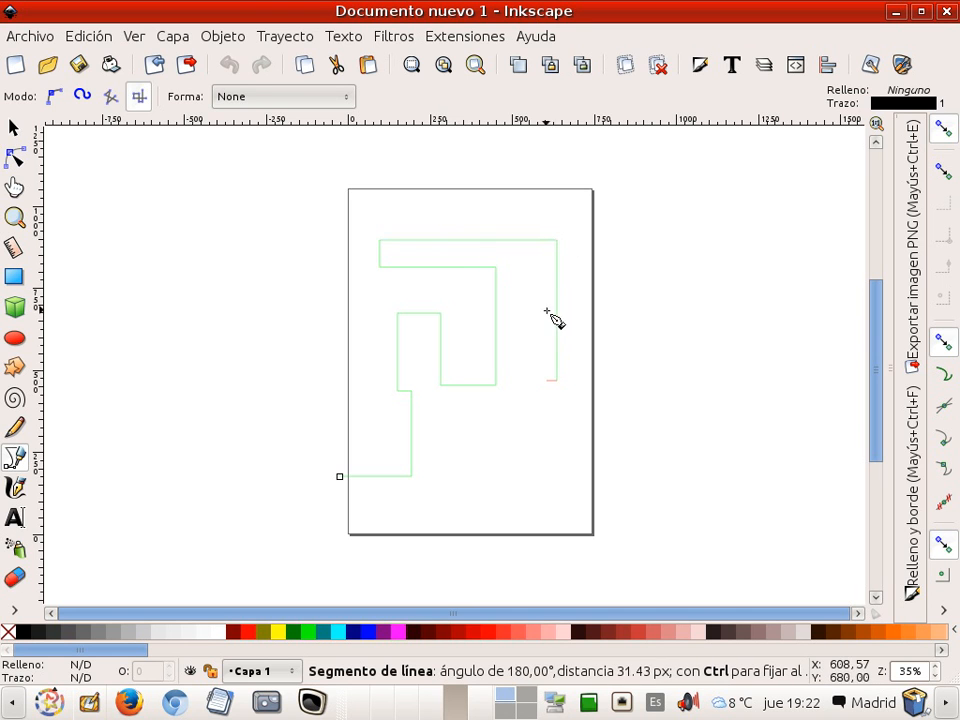
pyautogui.click(533, 382)
pyautogui.click(533, 326)
pyautogui.click(467, 325)
pyautogui.click(467, 432)
pyautogui.click(379, 432)
pyautogui.click(379, 355)
pyautogui.click(422, 355)
pyautogui.click(422, 289)
pyautogui.click(478, 289)
pyautogui.click(478, 222)
pyautogui.click(529, 222)
pyautogui.click(529, 278)
pyautogui.doubleClick(573, 418)
# Draw a second open right-angled path winding through the middle and lower half of the page, crossing the first path several times.
pyautogui.click(526, 418)
pyautogui.click(522, 377)
pyautogui.click(484, 377)
pyautogui.click(486, 313)
pyautogui.click(530, 314)
pyautogui.click(545, 354)
pyautogui.click(568, 357)
pyautogui.click(566, 452)
pyautogui.click(489, 420)
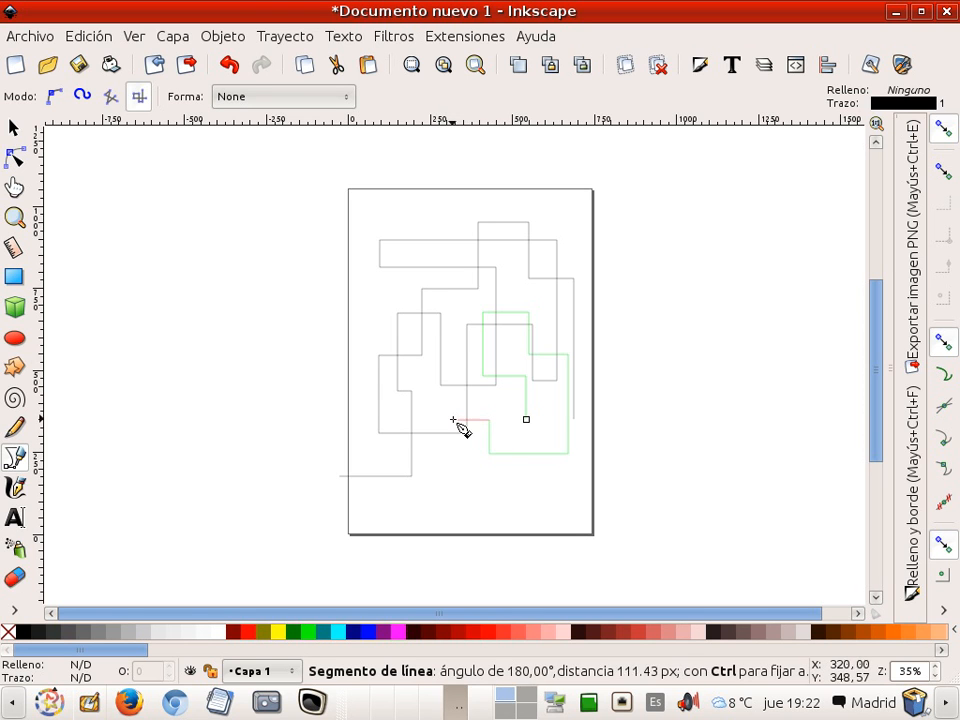
pyautogui.click(366, 335)
pyautogui.click(366, 400)
pyautogui.click(499, 400)
pyautogui.click(499, 468)
pyautogui.click(549, 468)
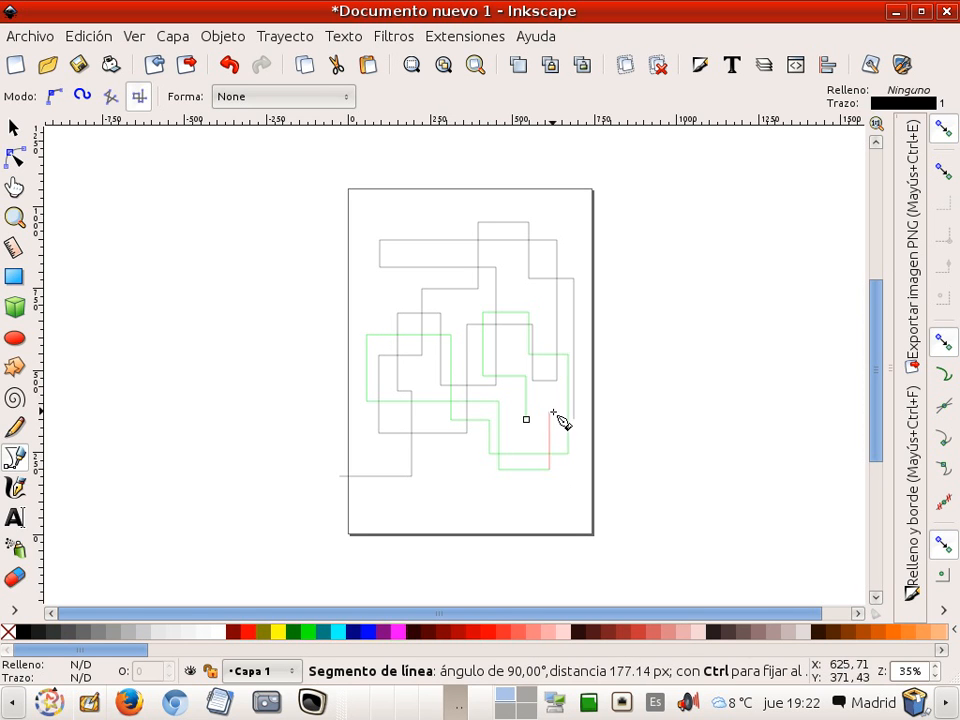
pyautogui.press('Return')
# Draw a third open right-angled path from the page's lower left area, around the upper part, and out past its right edge.
pyautogui.click(434, 457)
pyautogui.click(434, 418)
pyautogui.click(392, 416)
pyautogui.click(392, 278)
pyautogui.click(408, 278)
pyautogui.click(408, 222)
pyautogui.click(440, 222)
pyautogui.click(440, 253)
pyautogui.click(463, 253)
pyautogui.click(463, 278)
pyautogui.click(434, 278)
pyautogui.click(434, 300)
pyautogui.click(511, 300)
pyautogui.click(511, 205)
pyautogui.click(542, 205)
pyautogui.click(543, 310)
pyautogui.click(586, 310)
pyautogui.click(584, 385)
pyautogui.click(543, 385)
pyautogui.click(543, 431)
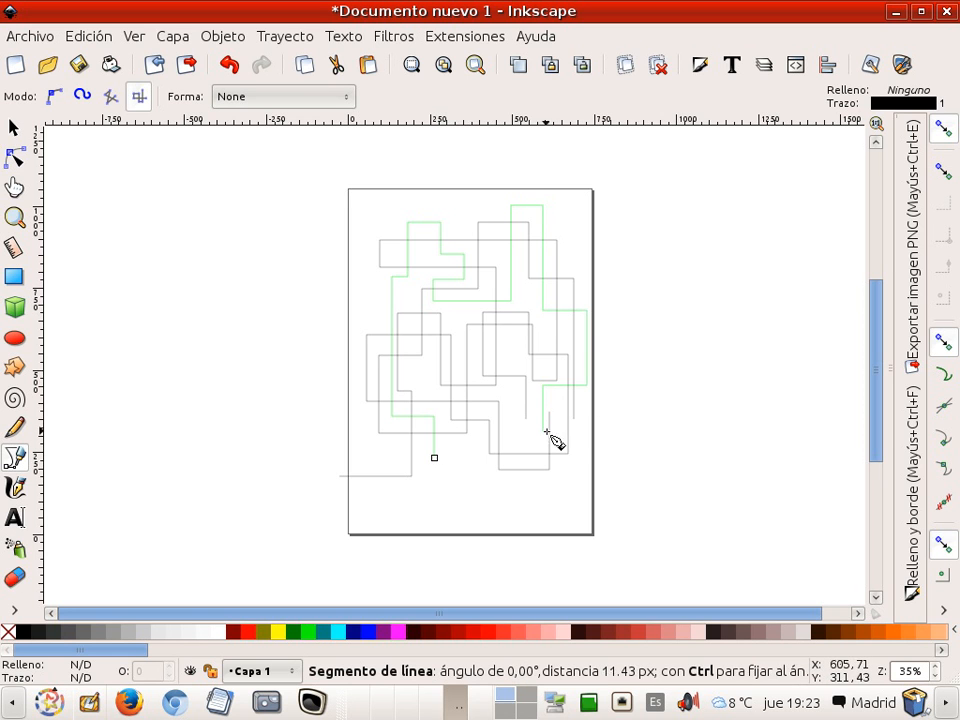
pyautogui.doubleClick(622, 441)
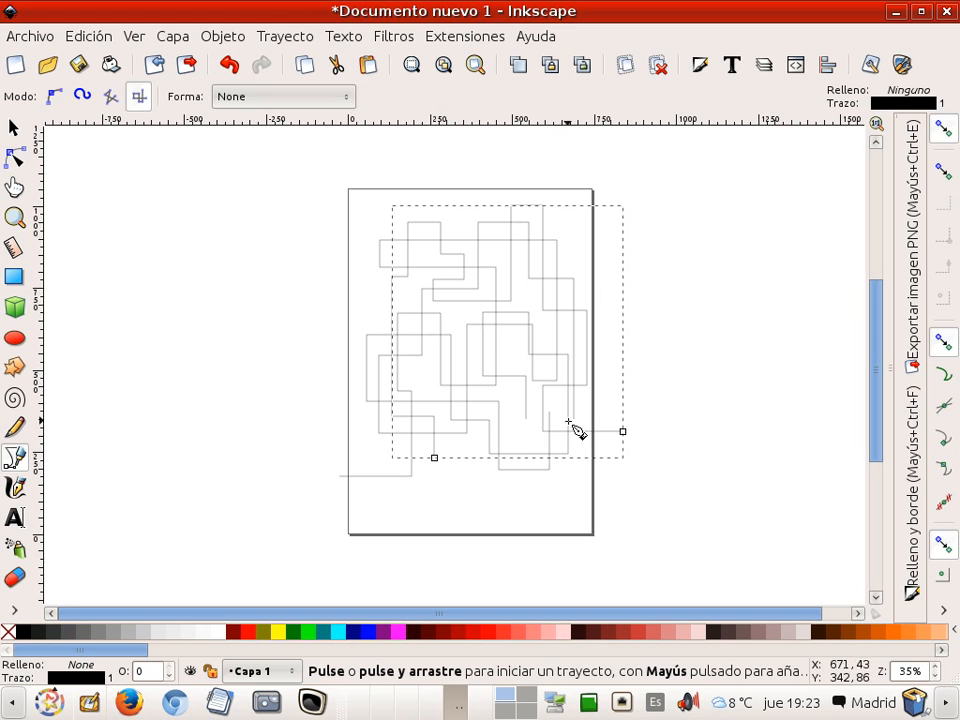
# Select all three paths and set their stroke width to 30 px.
pyautogui.click(13, 128)
pyautogui.click(286, 174)
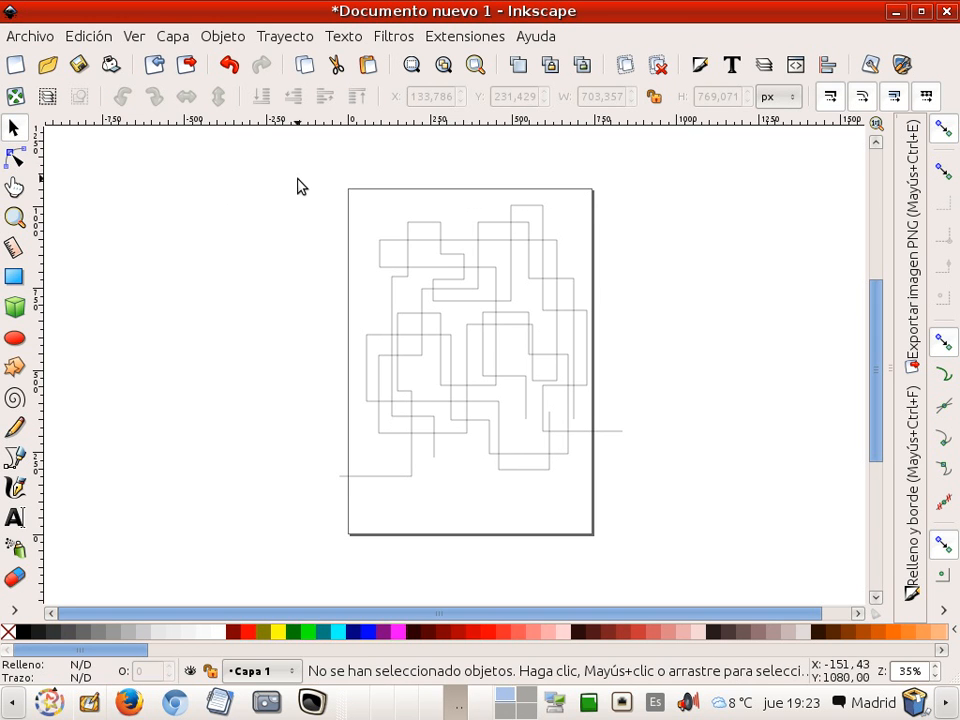
pyautogui.moveTo(286, 175)
pyautogui.mouseDown()
pyautogui.moveTo(542, 418)
pyautogui.moveTo(643, 495)
pyautogui.moveTo(638, 484)
pyautogui.mouseUp()
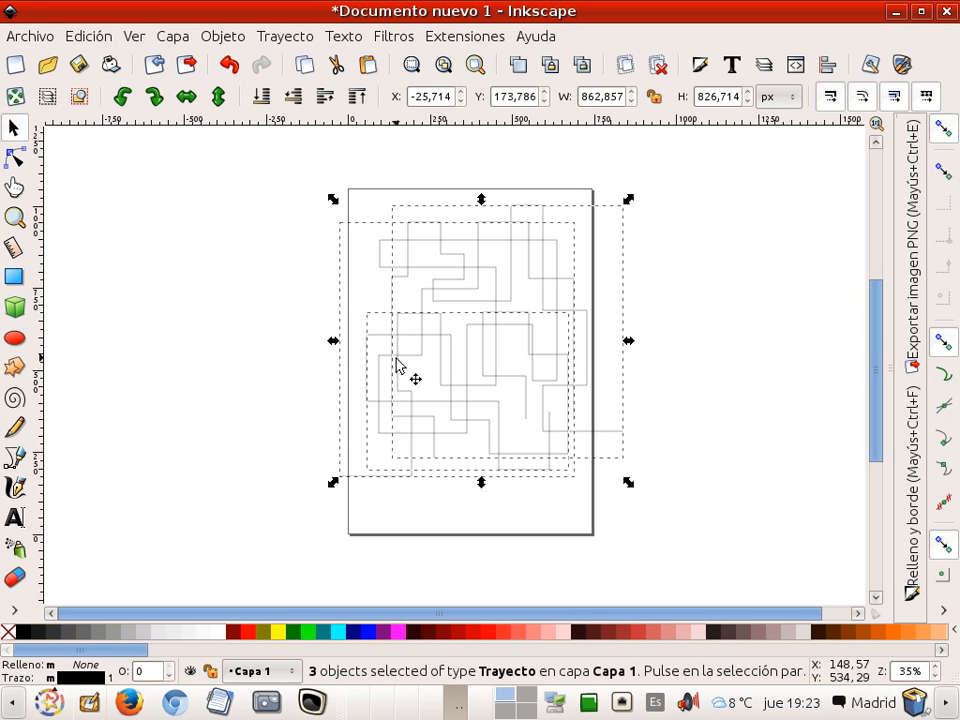
pyautogui.click(914, 417)
pyautogui.moveTo(312, 332)
pyautogui.mouseDown(button='middle')
pyautogui.moveTo(259, 315)
pyautogui.moveTo(144, 315)
pyautogui.mouseUp(button='middle')
pyautogui.click(838, 158)
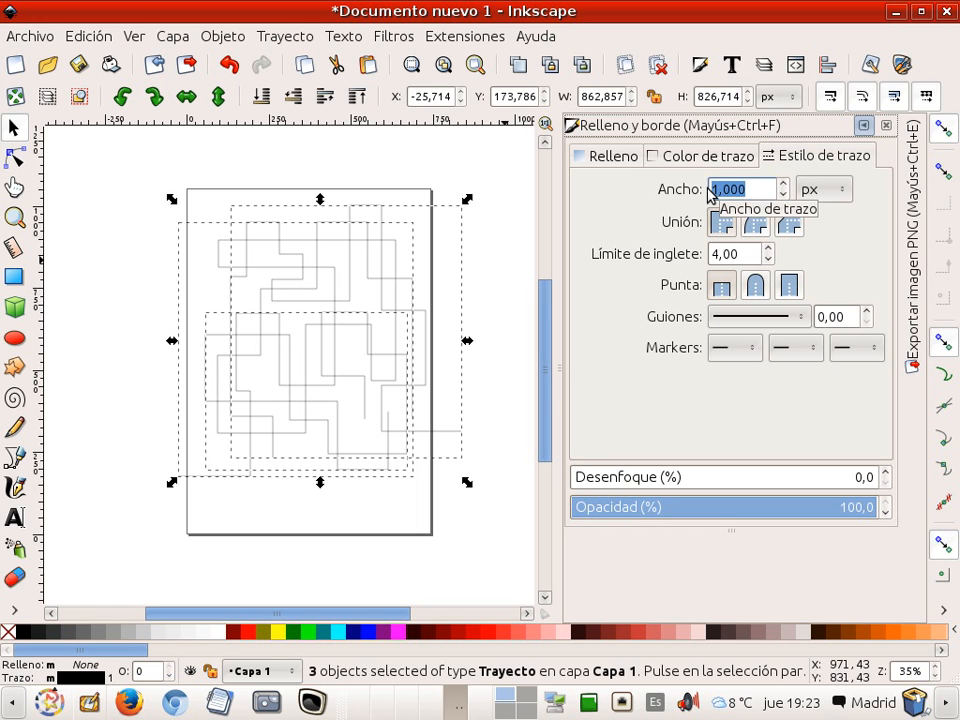
pyautogui.write('30')
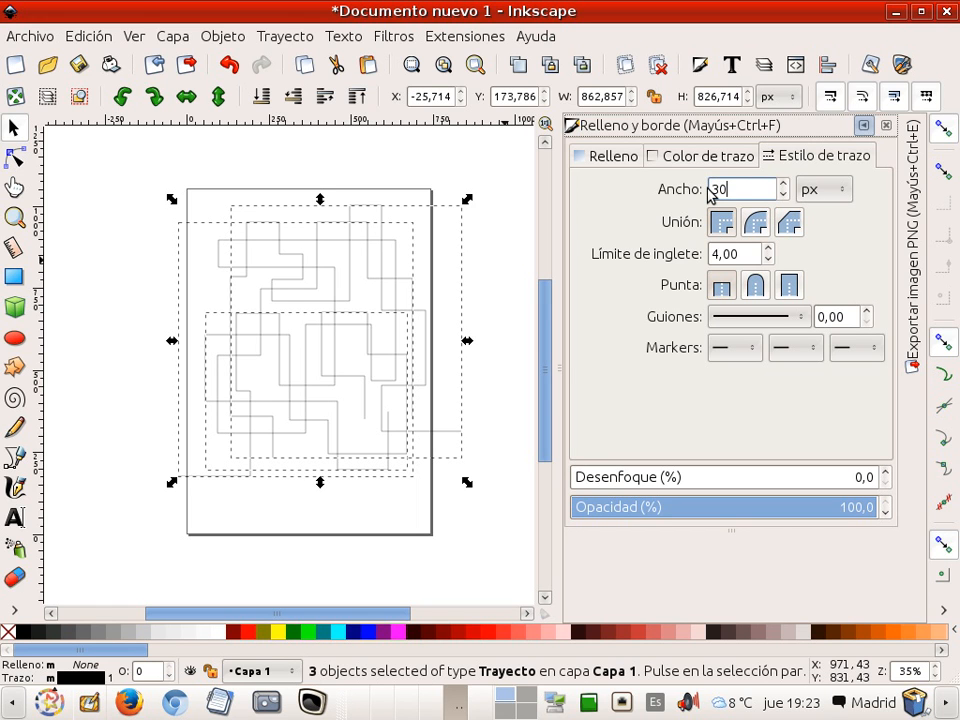
pyautogui.press('Return')
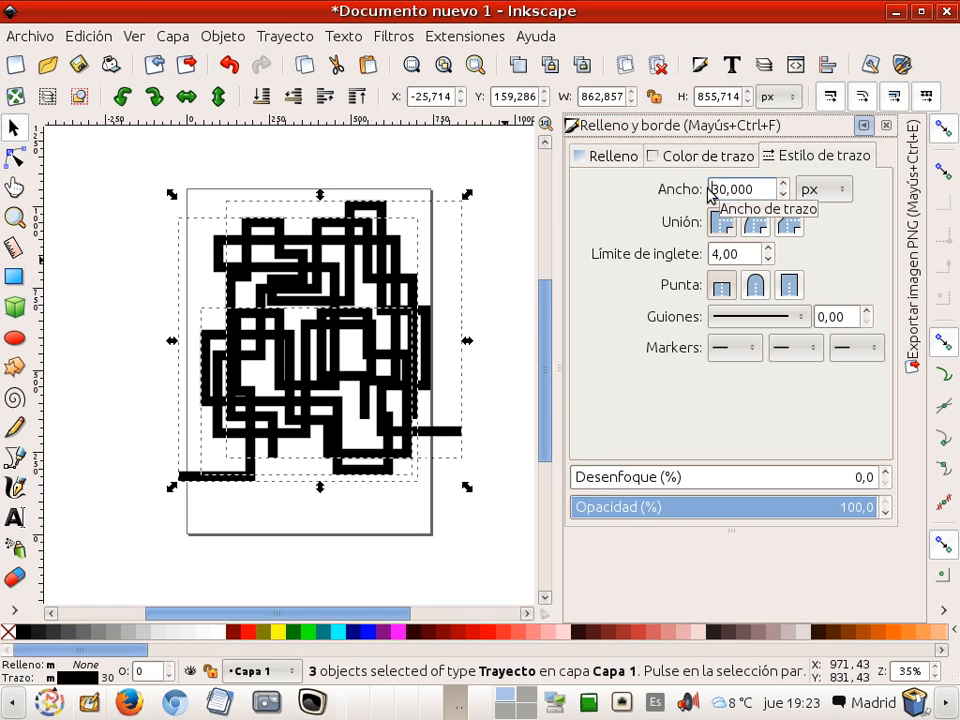
# Convert the strokes of all three thick paths into filled paths.
pyautogui.click(121, 220)
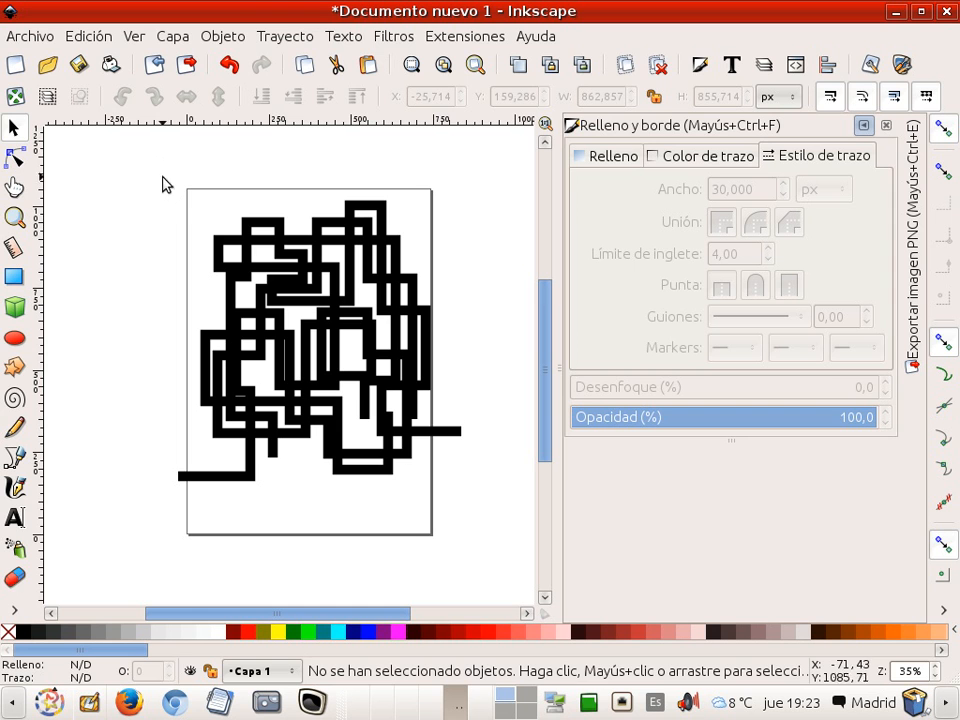
pyautogui.moveTo(166, 171); pyautogui.dragTo(489, 585)
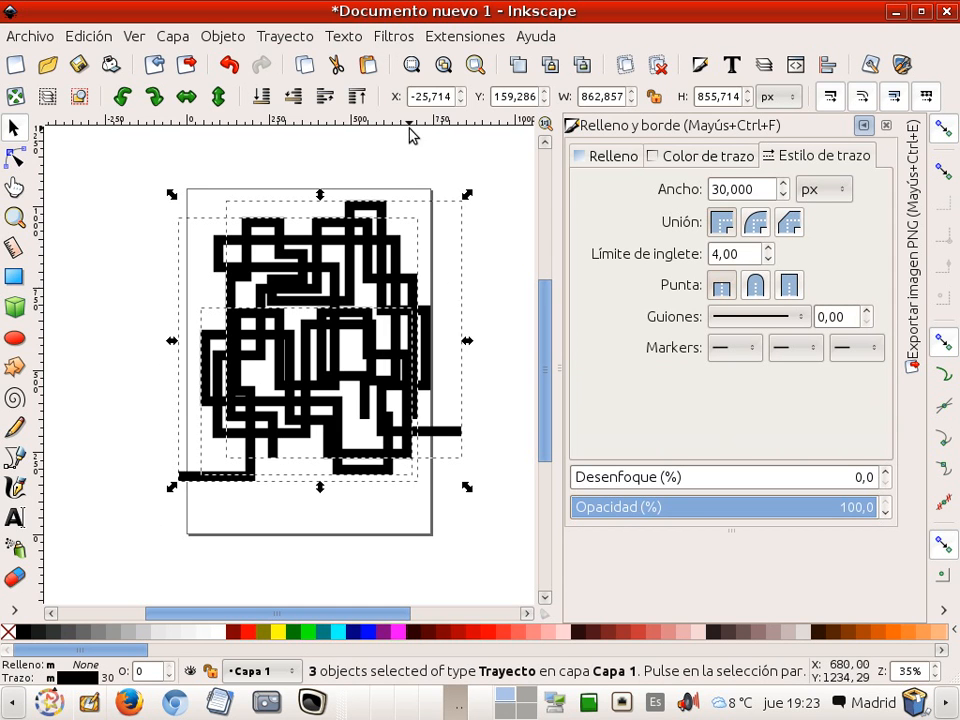
pyautogui.click(287, 36)
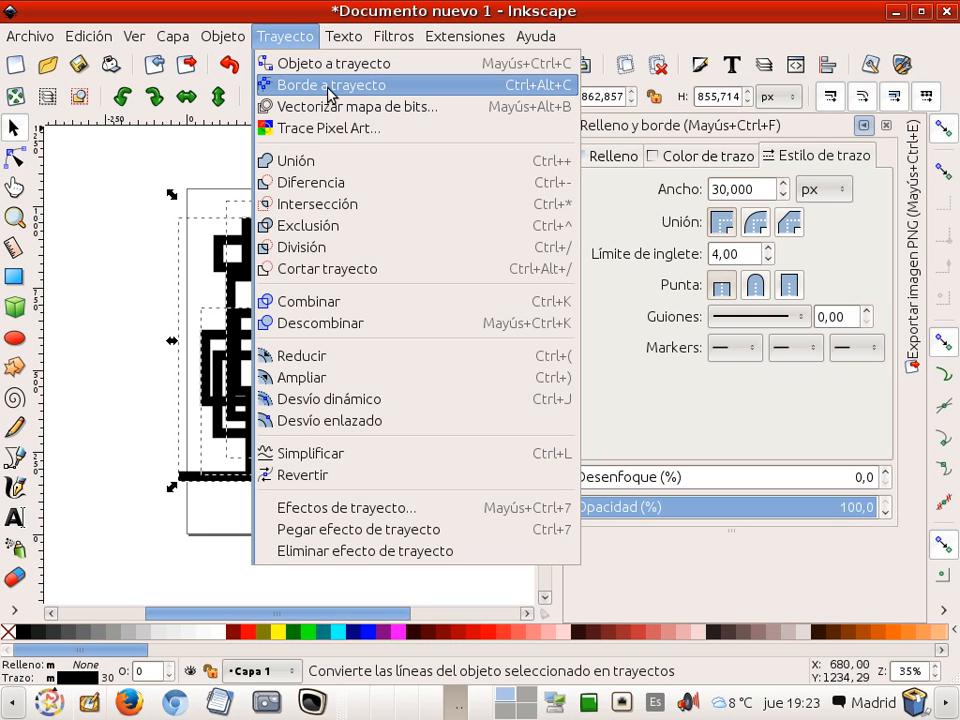
pyautogui.click(366, 90)
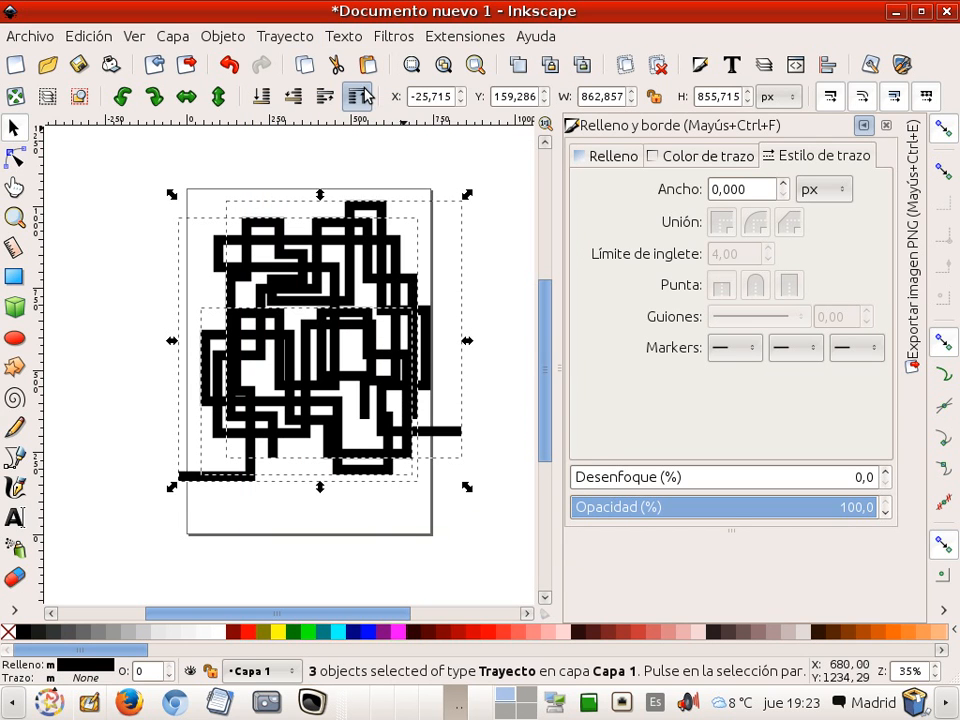
# Examine the outline nodes of the converted paths individually to check that they are still separate objects.
pyautogui.click(428, 210)
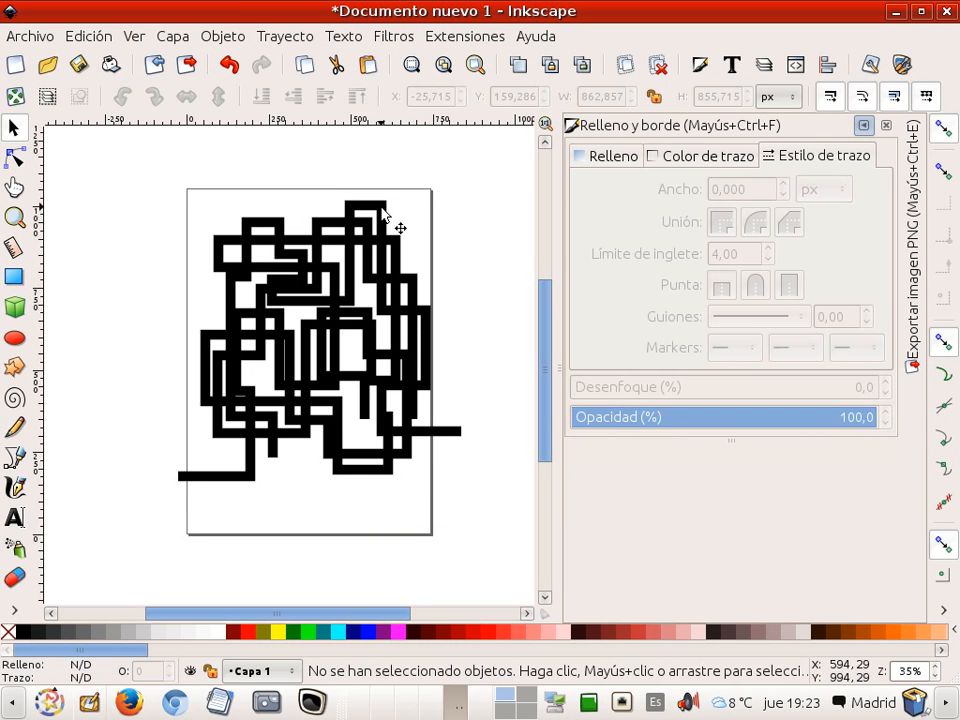
pyautogui.doubleClick(396, 223)
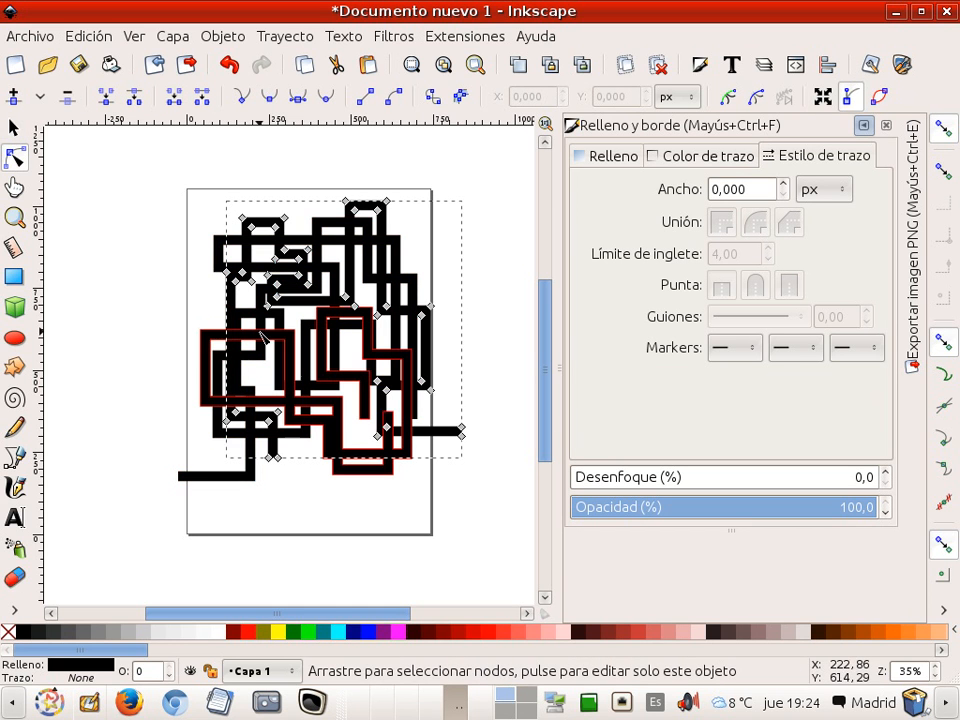
pyautogui.click(245, 316)
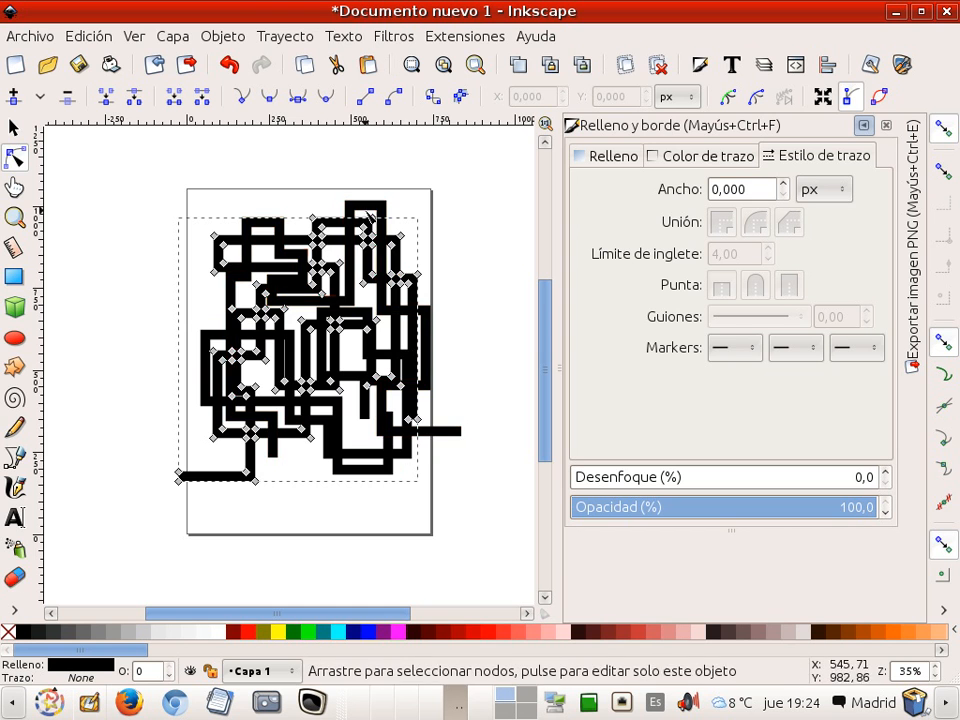
pyautogui.click(243, 222)
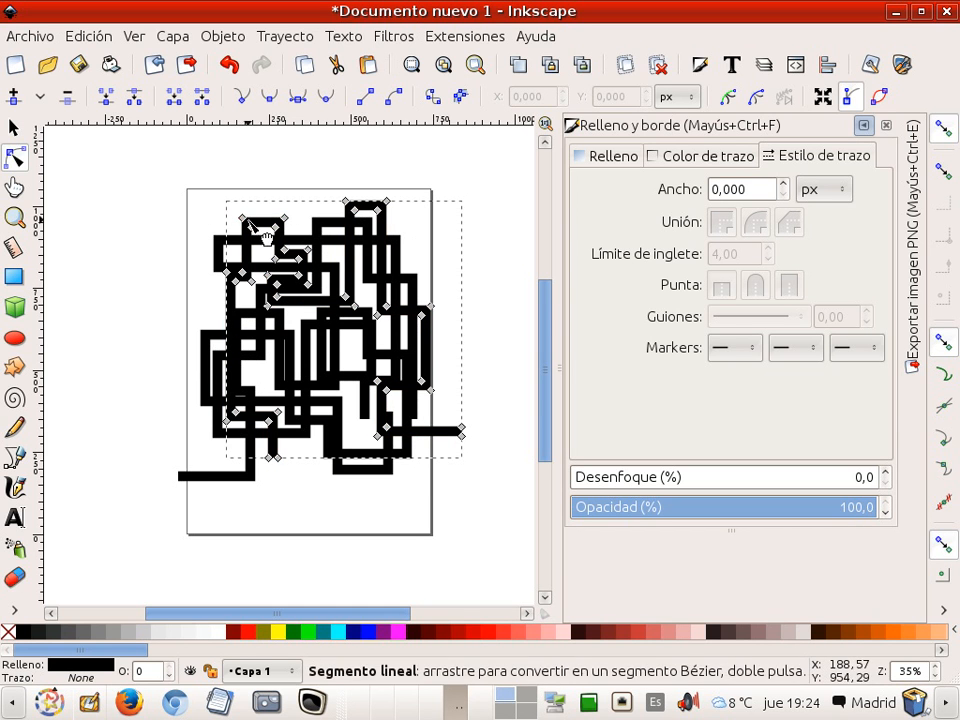
pyautogui.click(168, 181)
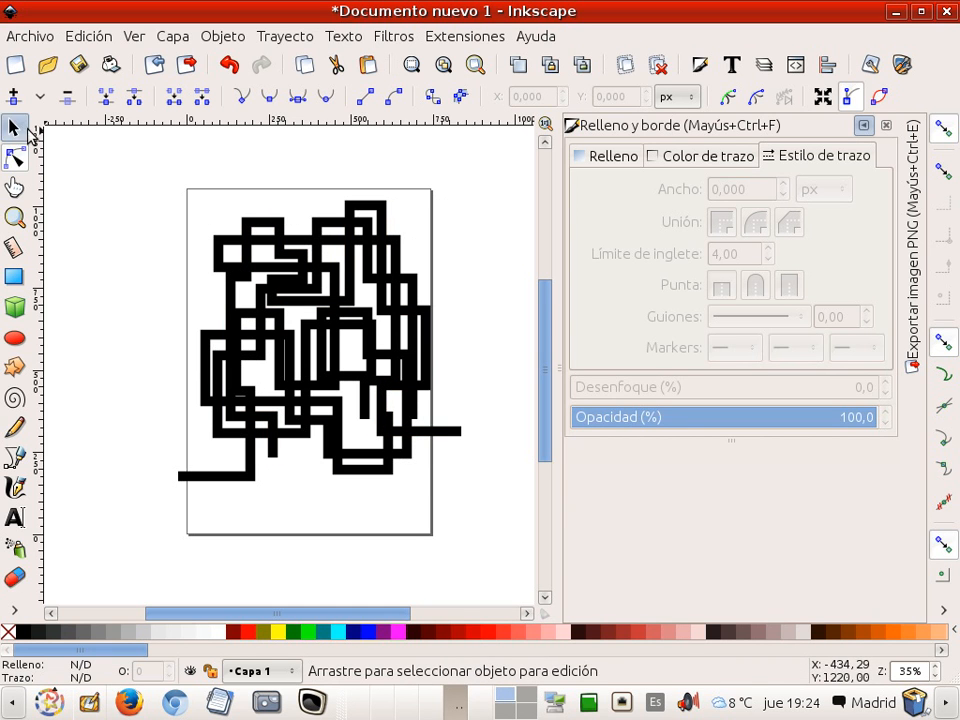
# Merge the three converted paths into one with Union and shift the result slightly left, to about X -42.86 px.
pyautogui.click(14, 128)
pyautogui.moveTo(159, 168)
pyautogui.mouseDown()
pyautogui.moveTo(358, 435)
pyautogui.moveTo(459, 489)
pyautogui.moveTo(486, 523)
pyautogui.mouseUp()
pyautogui.click(290, 37)
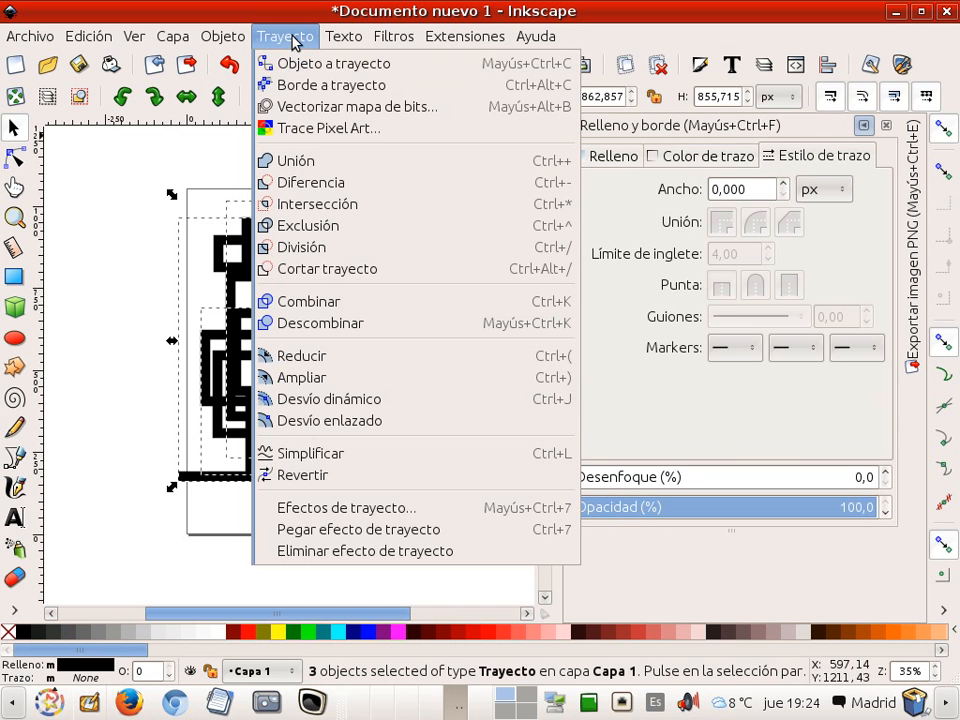
pyautogui.click(343, 163)
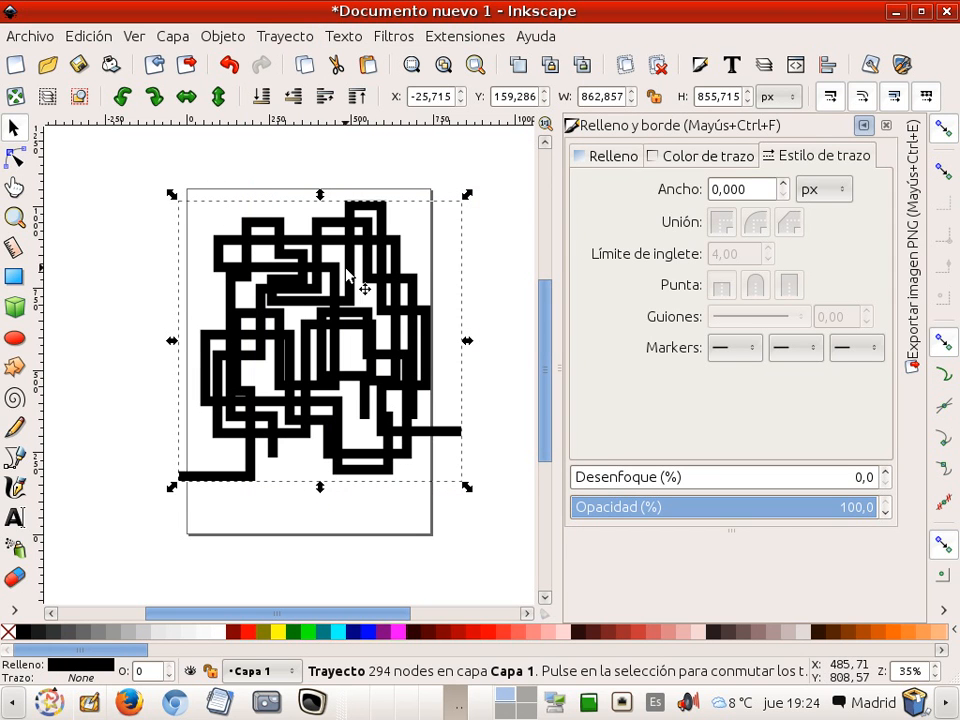
pyautogui.moveTo(352, 271); pyautogui.dragTo(346, 271)
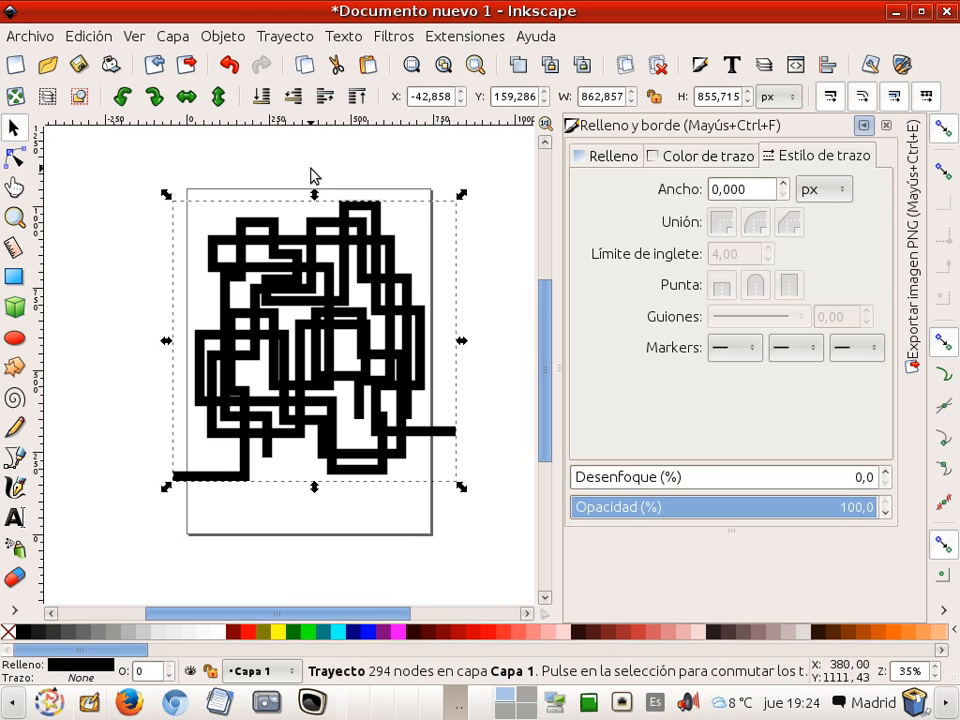
pyautogui.click(314, 171)
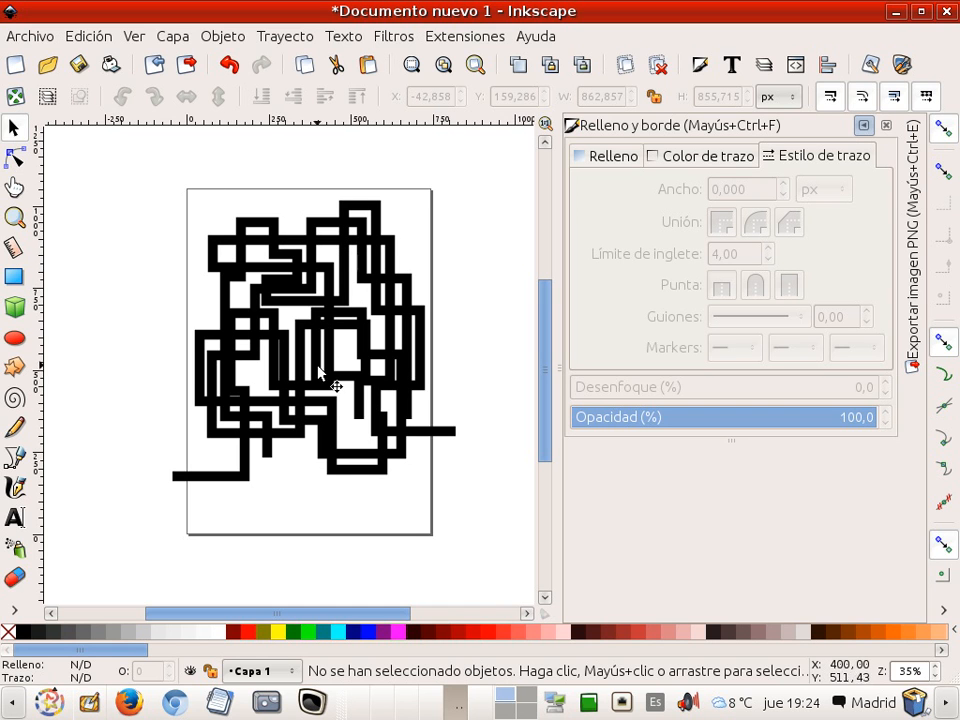
# Cover the page with a rectangle about 751 by 1060 px without stroke, and lower it to the bottom, behind the maze path.
pyautogui.click(14, 279)
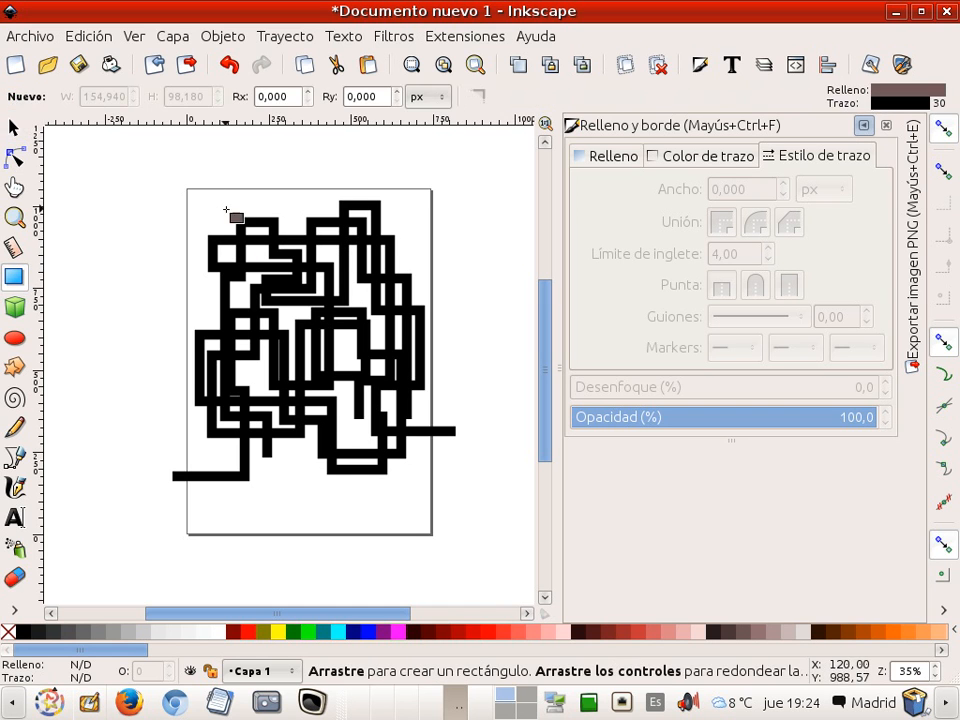
pyautogui.moveTo(188, 188)
pyautogui.mouseDown()
pyautogui.moveTo(209, 295)
pyautogui.moveTo(354, 477)
pyautogui.moveTo(435, 535)
pyautogui.mouseUp()
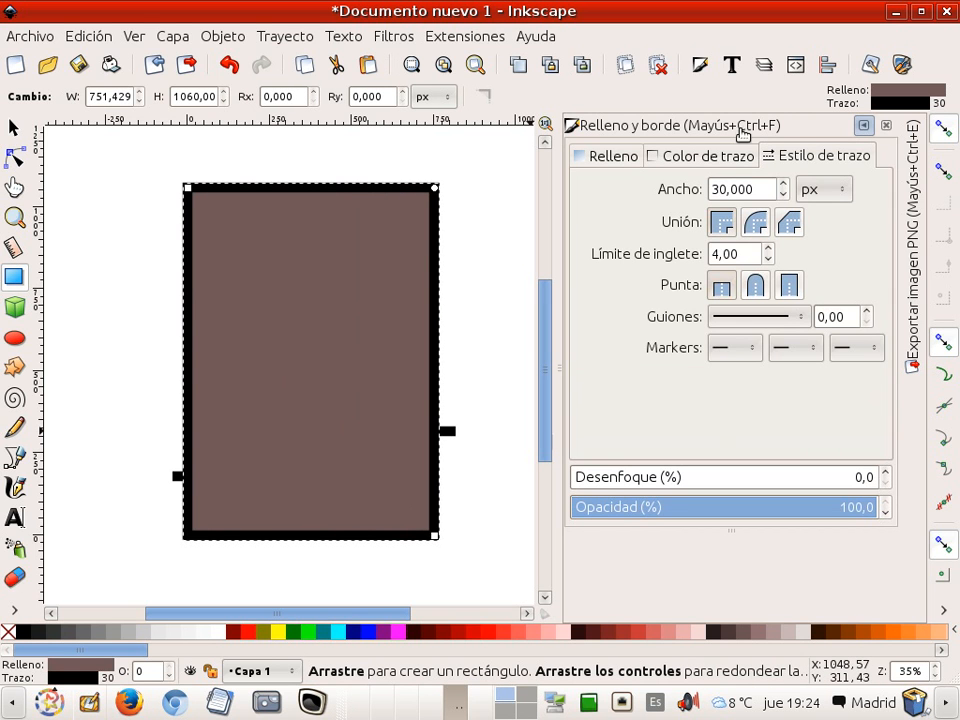
pyautogui.click(665, 157)
pyautogui.click(589, 188)
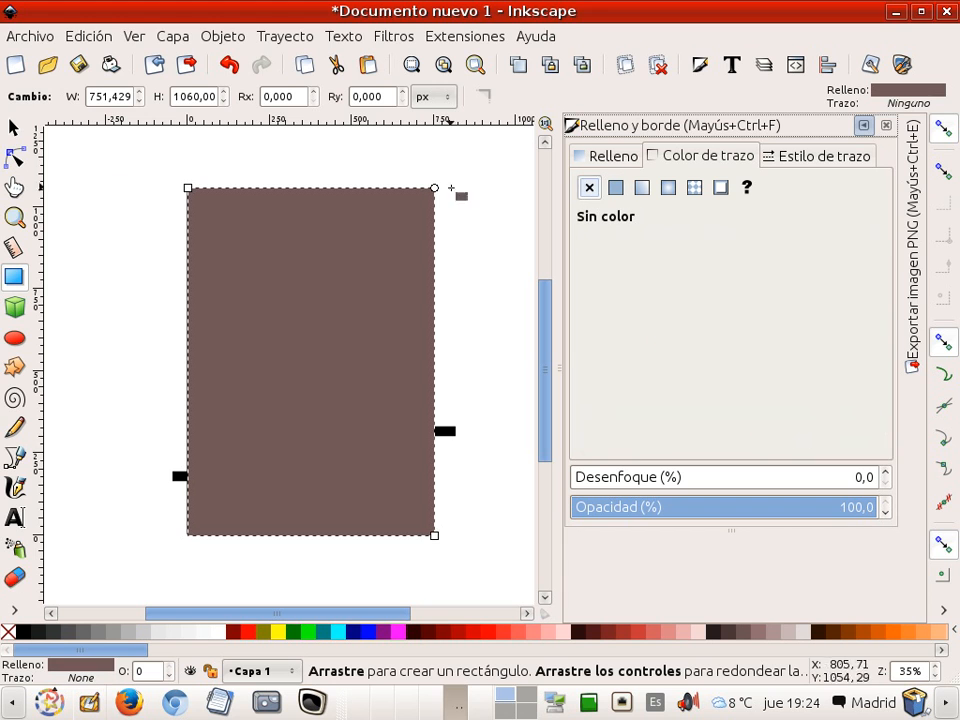
pyautogui.click(14, 128)
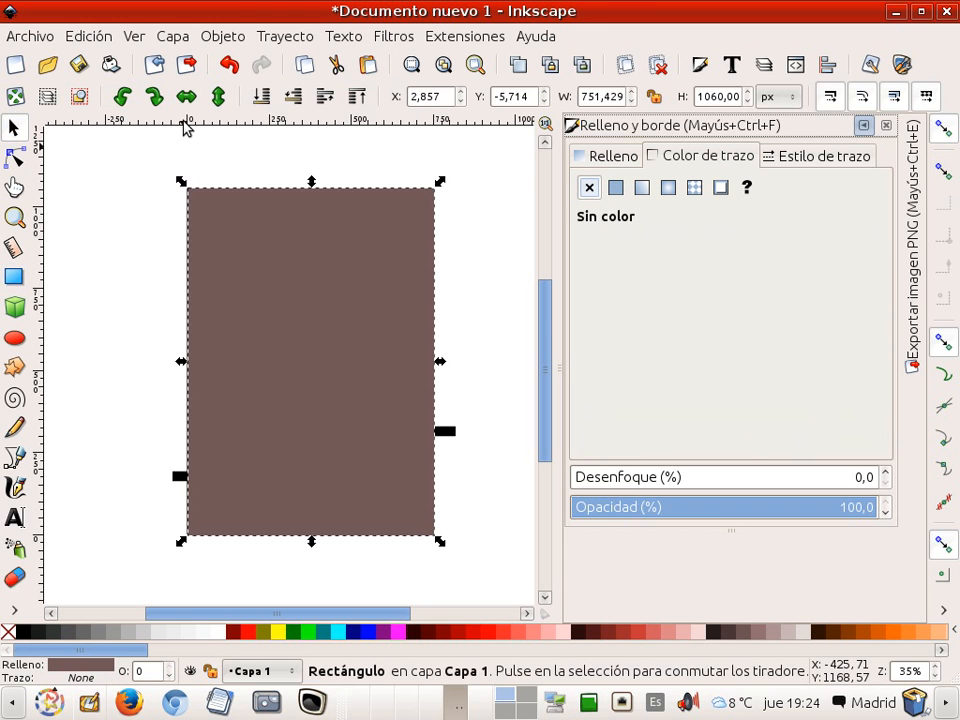
pyautogui.click(261, 96)
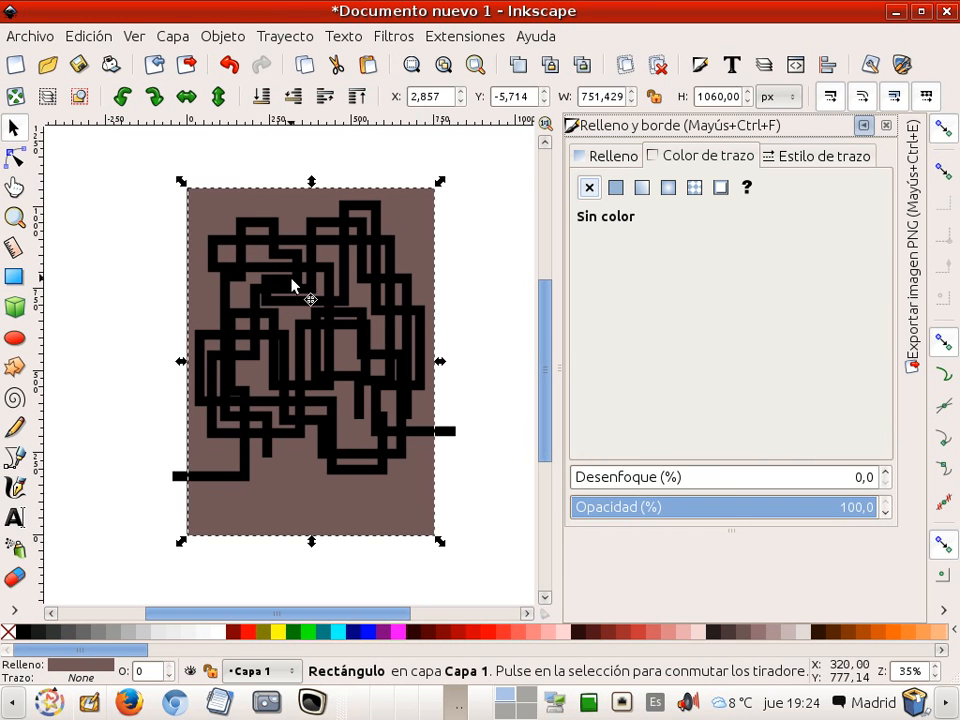
pyautogui.click(292, 279)
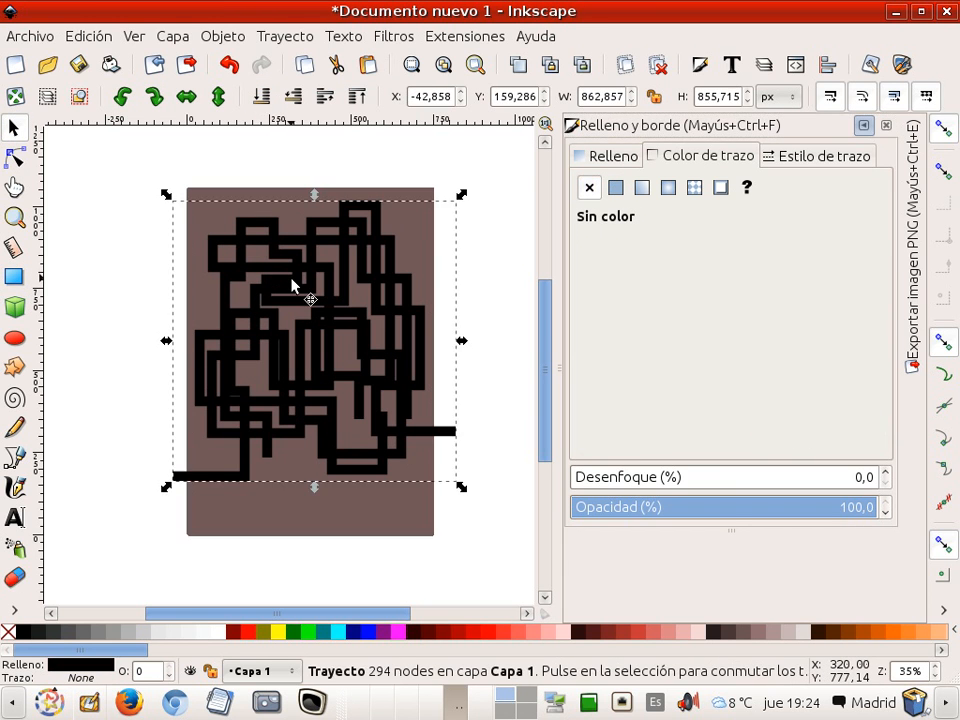
pyautogui.keyDown('shift'); pyautogui.click(256, 195); pyautogui.keyUp('shift')
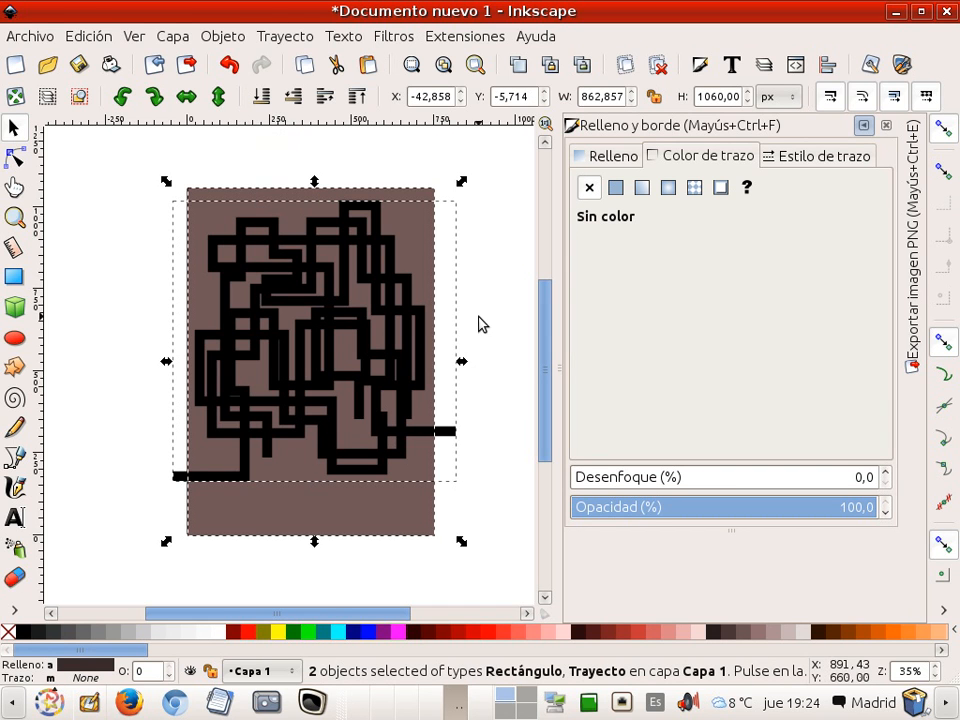
pyautogui.press('Escape')
# Shrink the brown rectangle from its lower and upper edges to about 900 px high so it fits closely around the maze path.
pyautogui.click(403, 232)
pyautogui.moveTo(313, 551); pyautogui.dragTo(311, 504)
pyautogui.moveTo(313, 182); pyautogui.dragTo(311, 192)
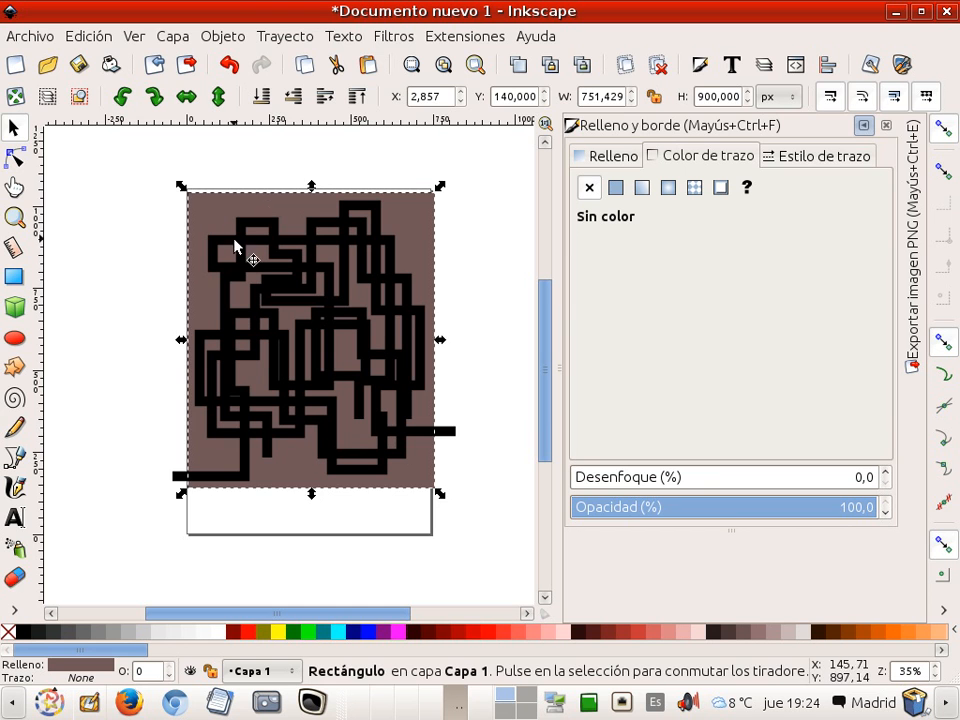
# Cut the maze path out of the brown rectangle with Difference, and move the result to about X -5.71, Y 94.29 px.
pyautogui.click(237, 246)
pyautogui.keyDown('shift'); pyautogui.click(257, 213); pyautogui.keyUp('shift')
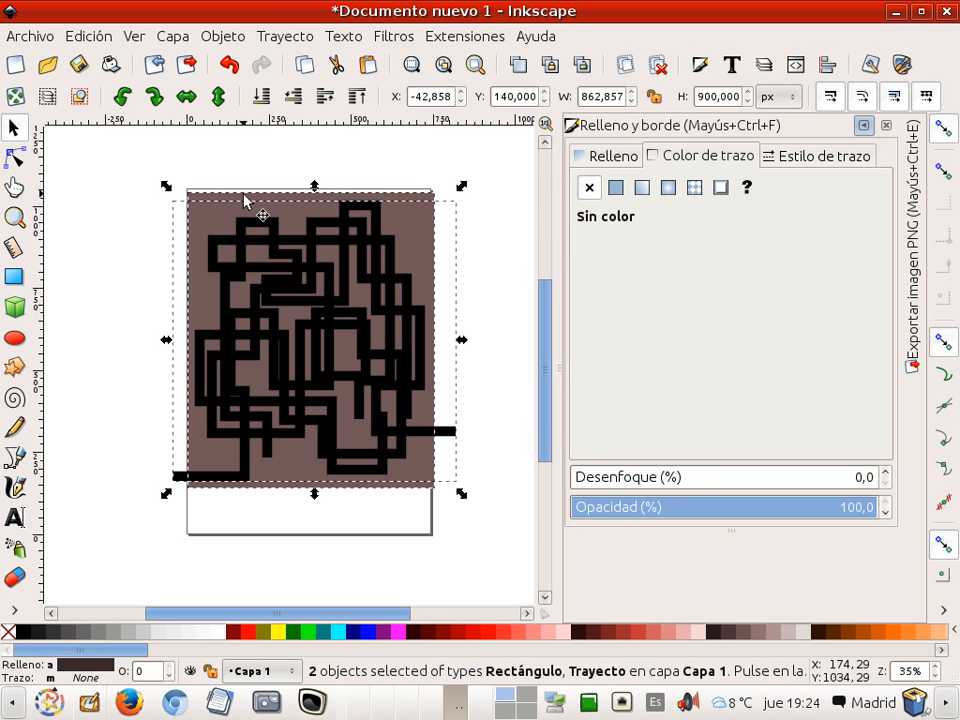
pyautogui.click(283, 38)
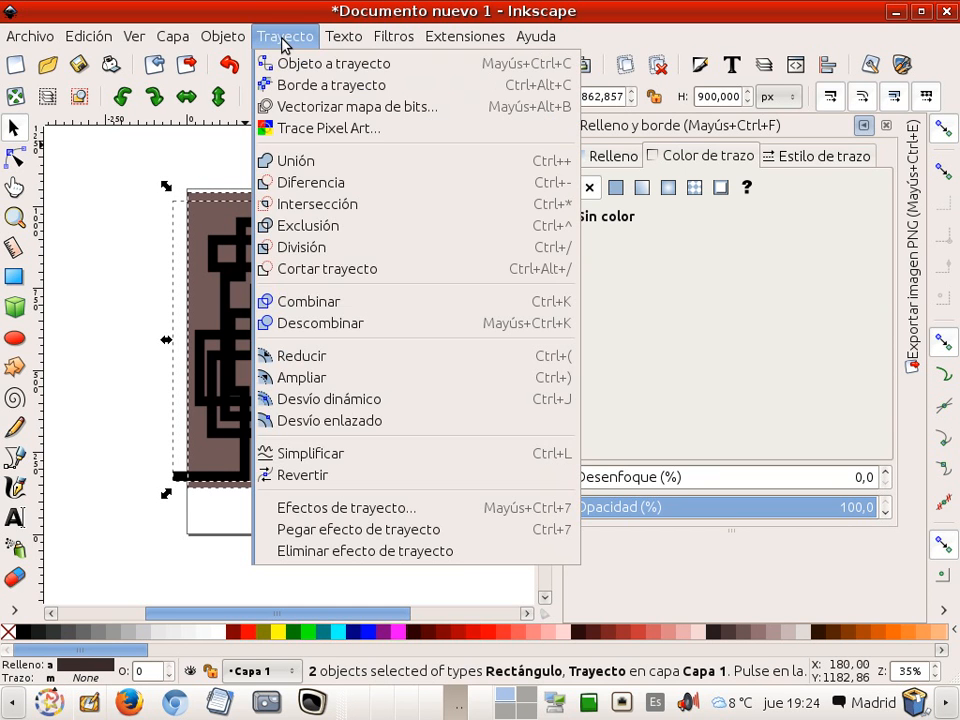
pyautogui.click(312, 184)
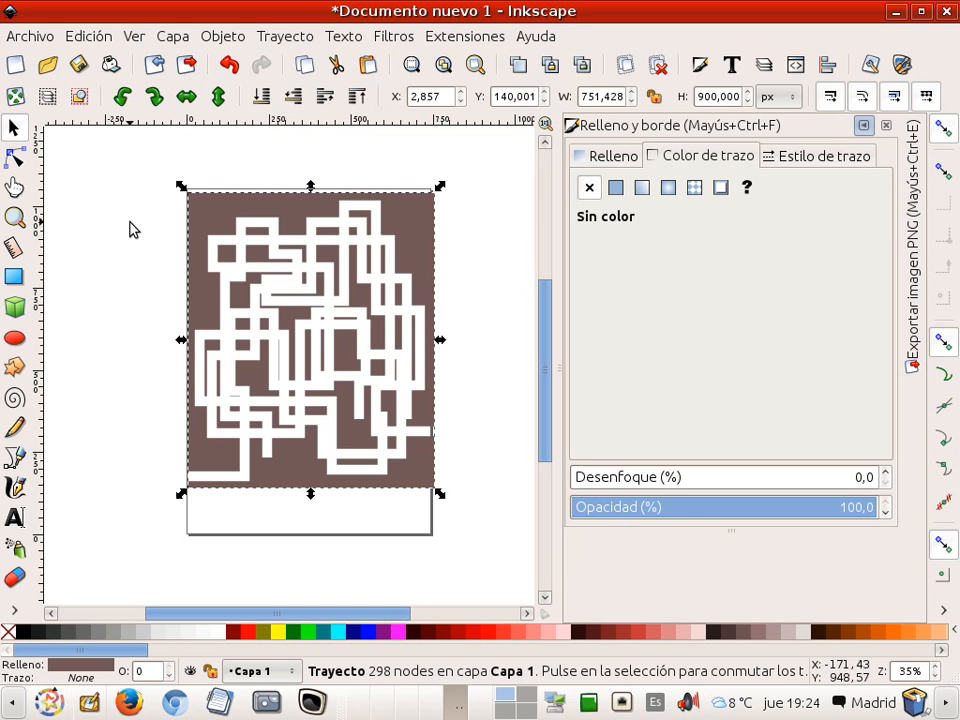
pyautogui.click(166, 381)
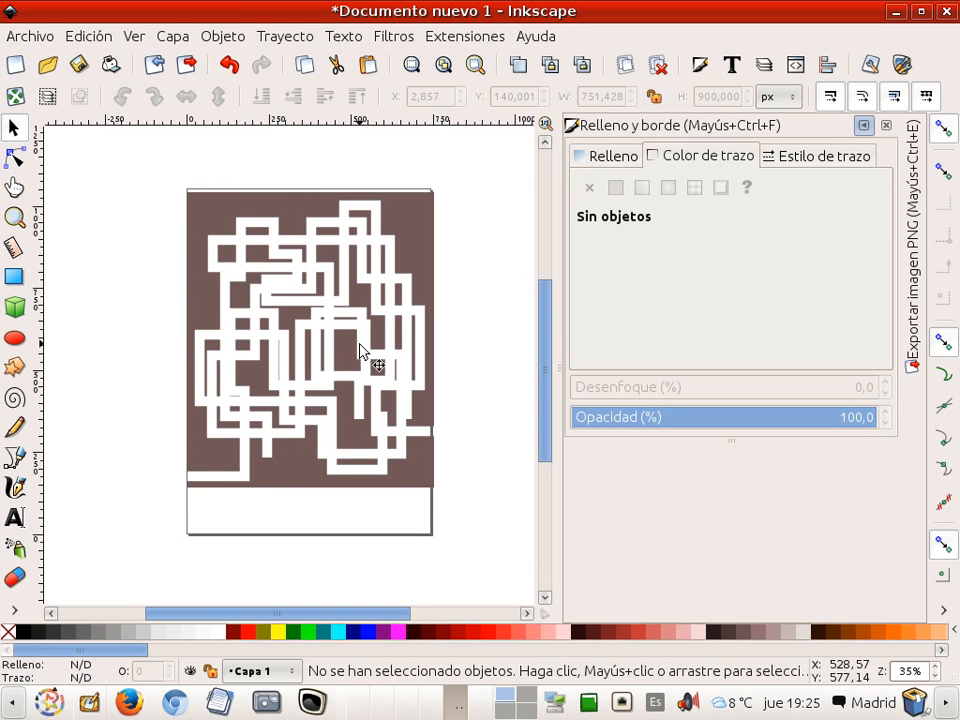
pyautogui.moveTo(371, 324)
pyautogui.mouseDown()
pyautogui.moveTo(355, 310)
pyautogui.moveTo(388, 323)
pyautogui.moveTo(370, 340)
pyautogui.mouseUp()
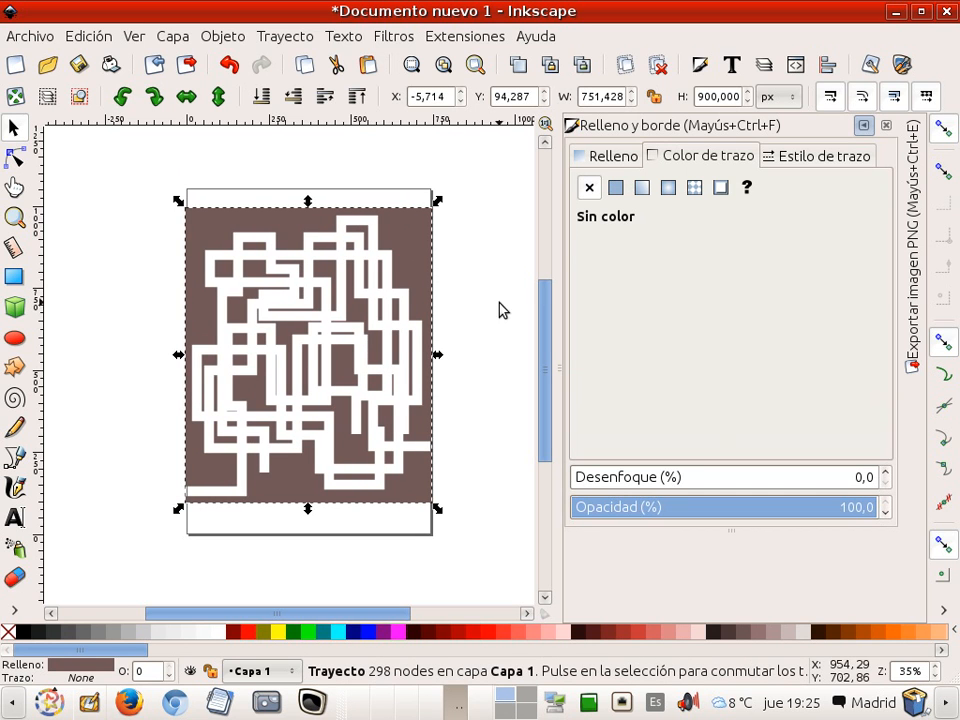
# Save the drawing as labyrinth.svg in the Escritorio folder.
pyautogui.click(40, 38)
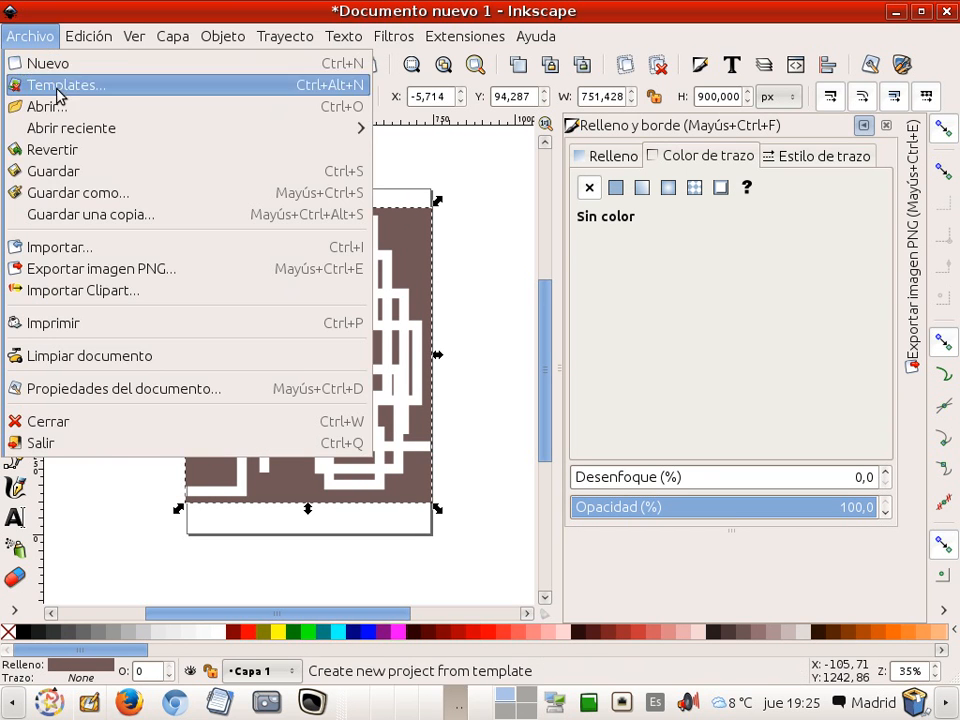
pyautogui.click(94, 192)
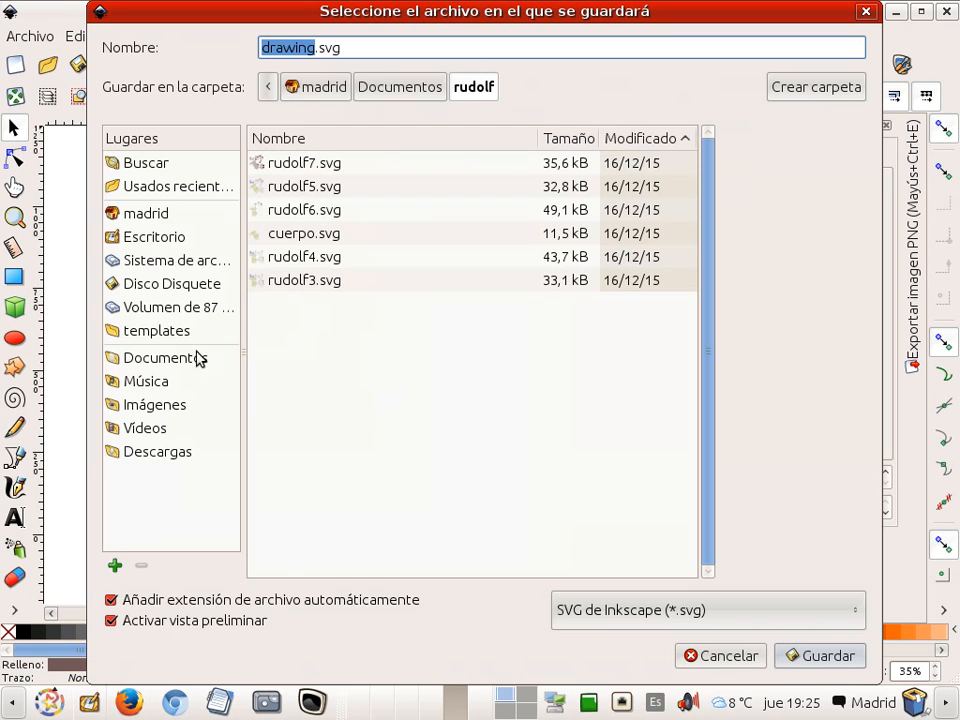
pyautogui.click(163, 238)
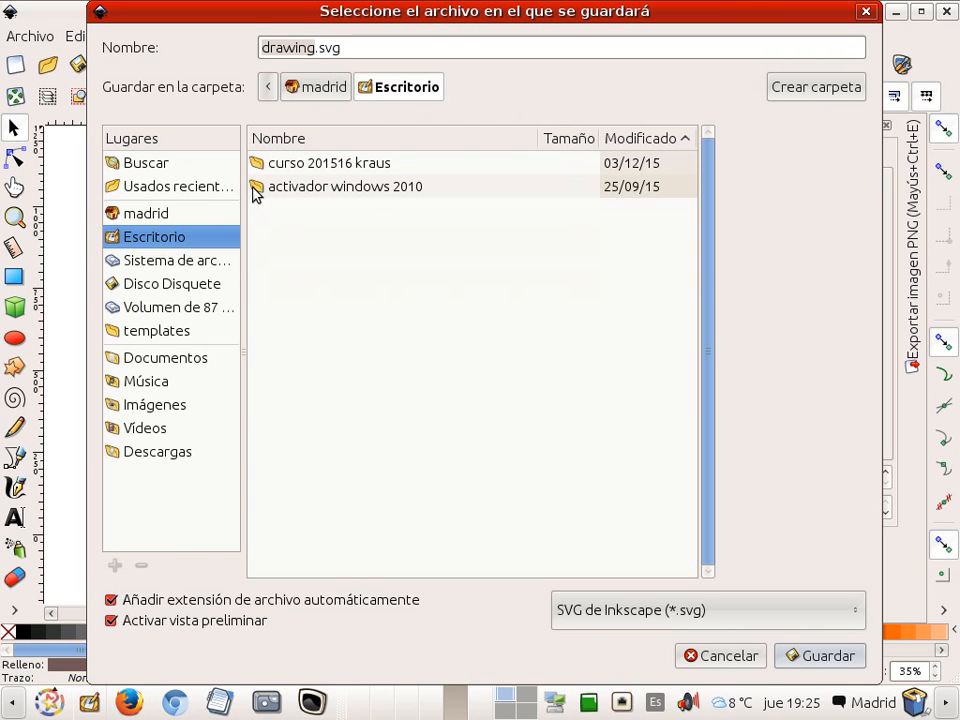
pyautogui.moveTo(361, 50); pyautogui.dragTo(226, 55)
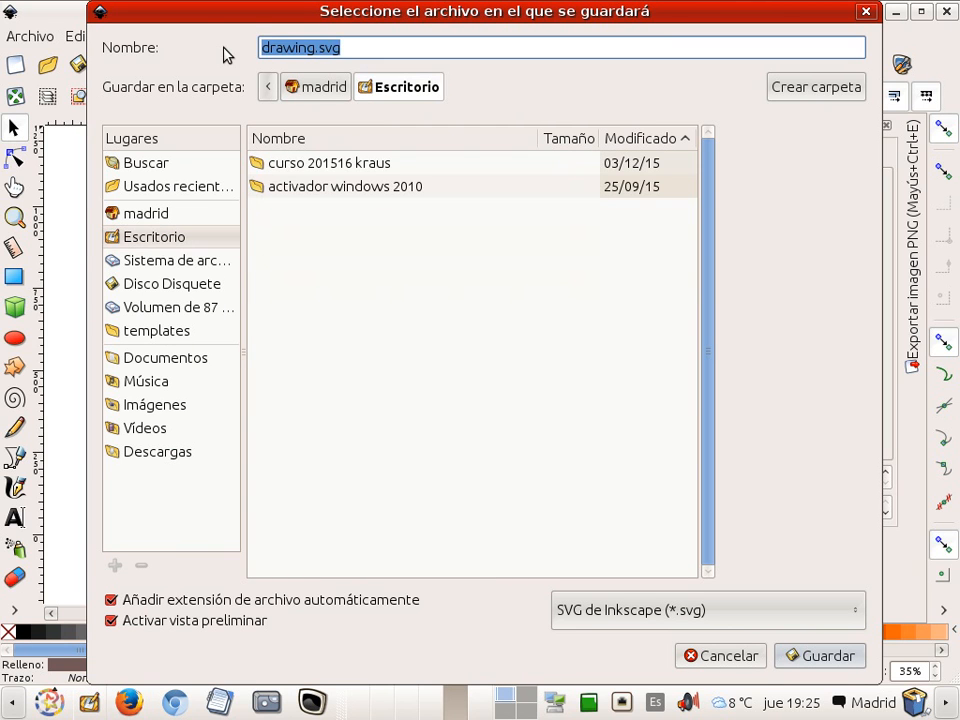
pyautogui.press('BackSpace')
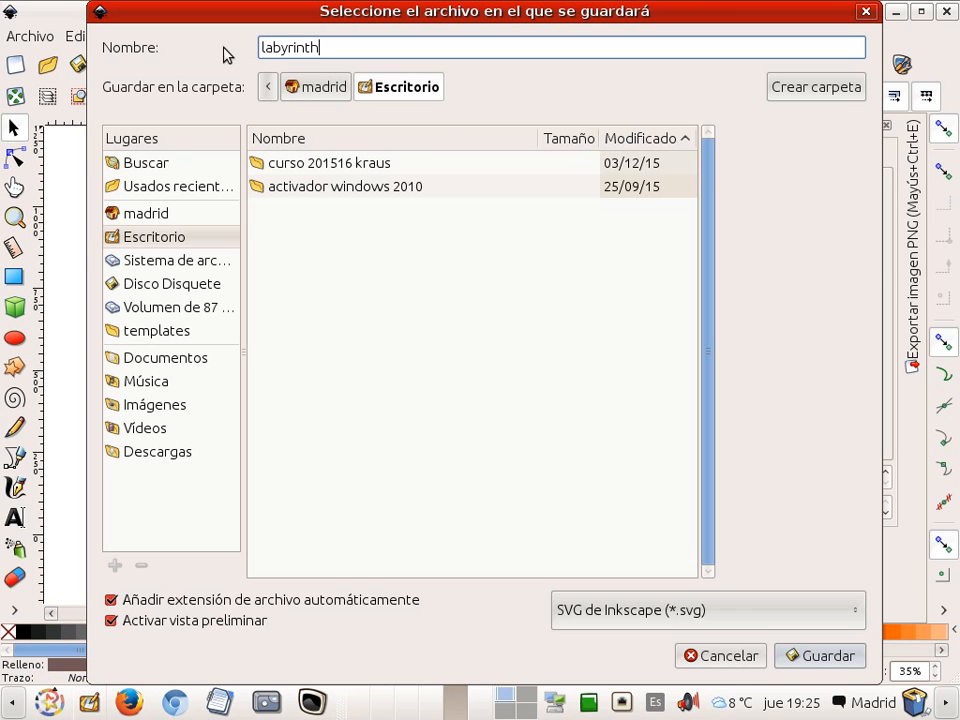
pyautogui.click(812, 656)
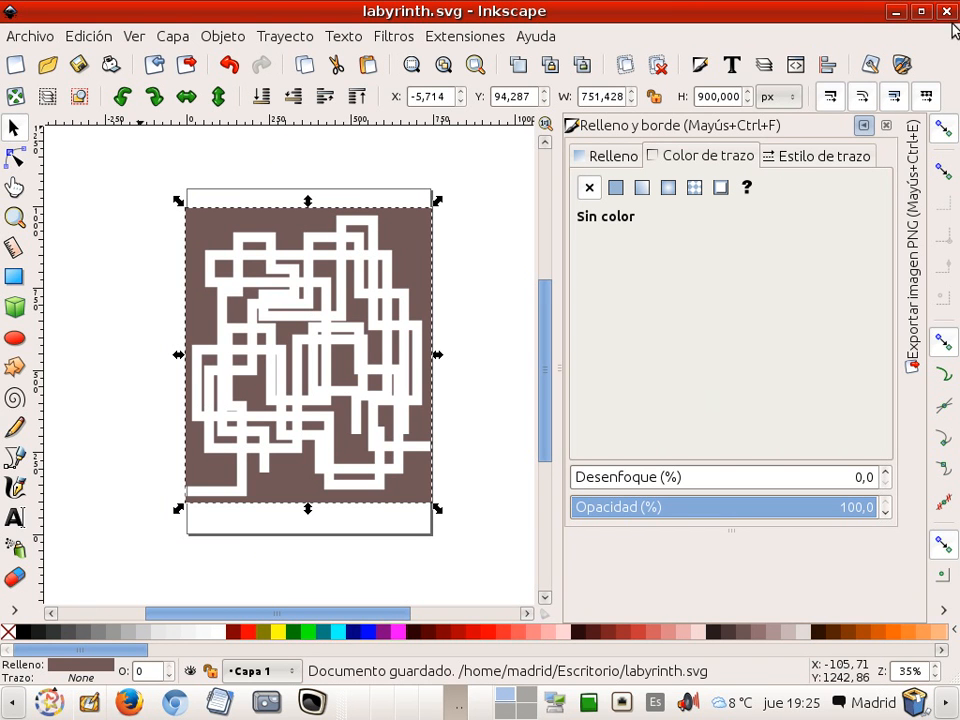
# Switch to Blender, delete the default cube, and set the viewport to the top orthographic view.
pyautogui.click(897, 12)
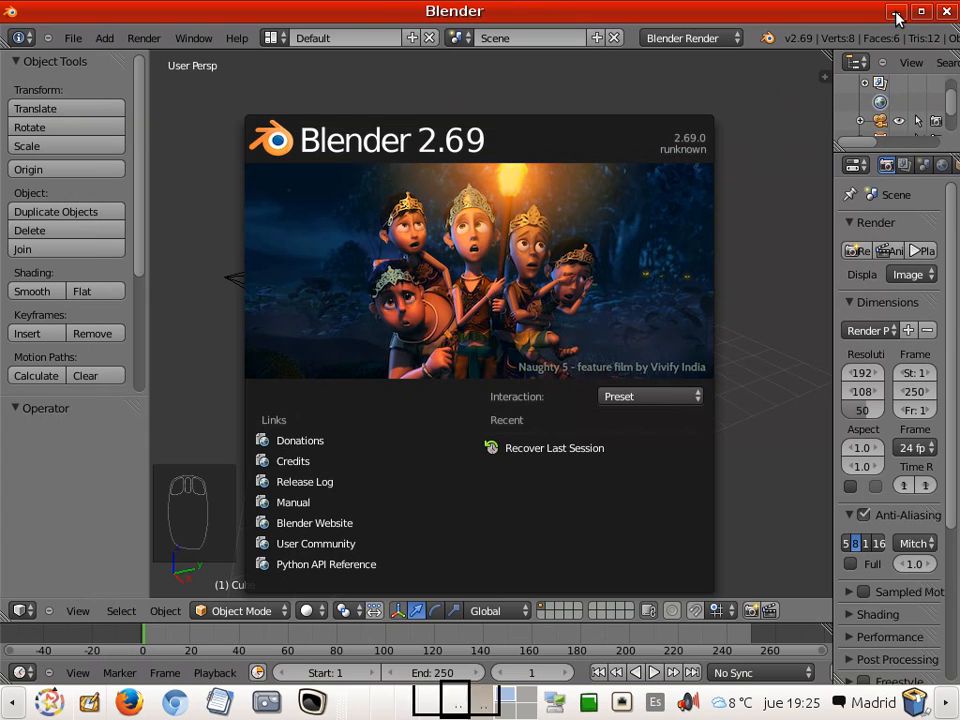
pyautogui.click(765, 167)
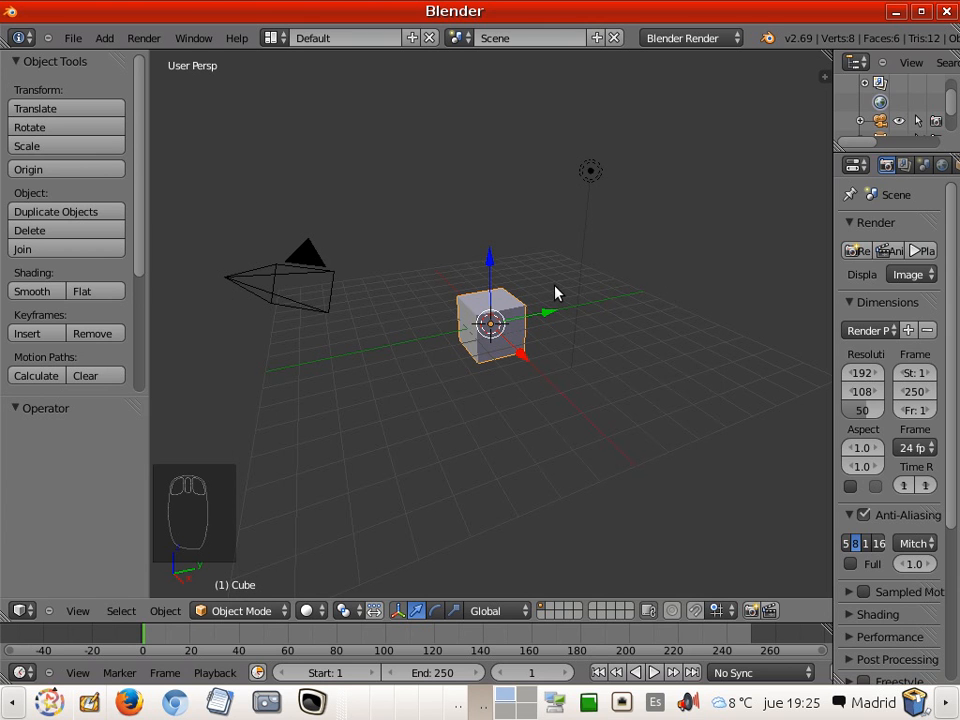
pyautogui.press('Delete')
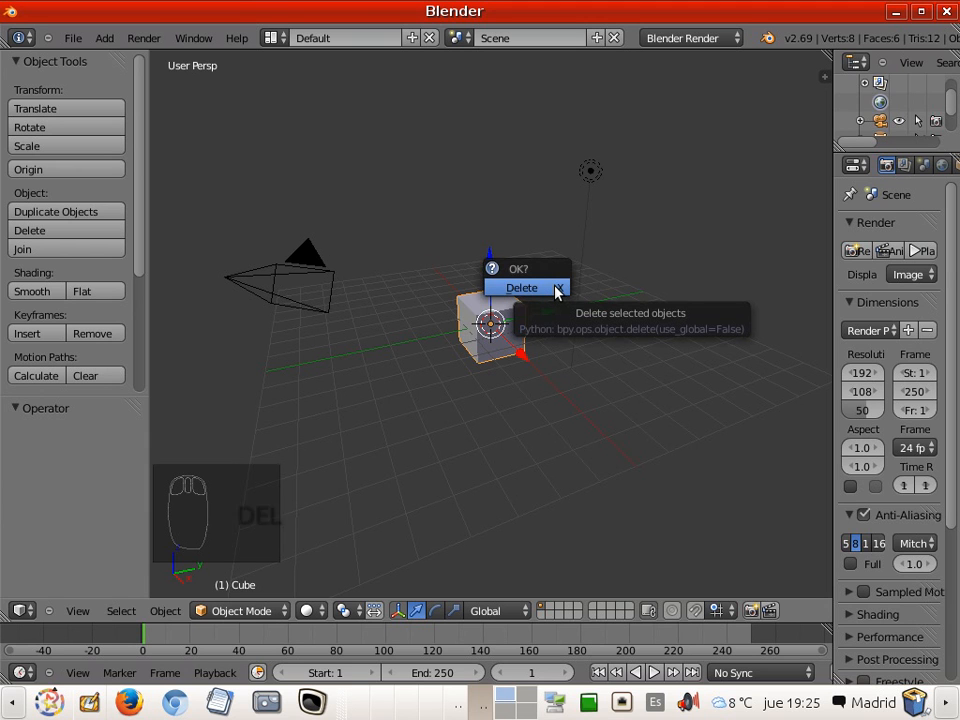
pyautogui.click(557, 289)
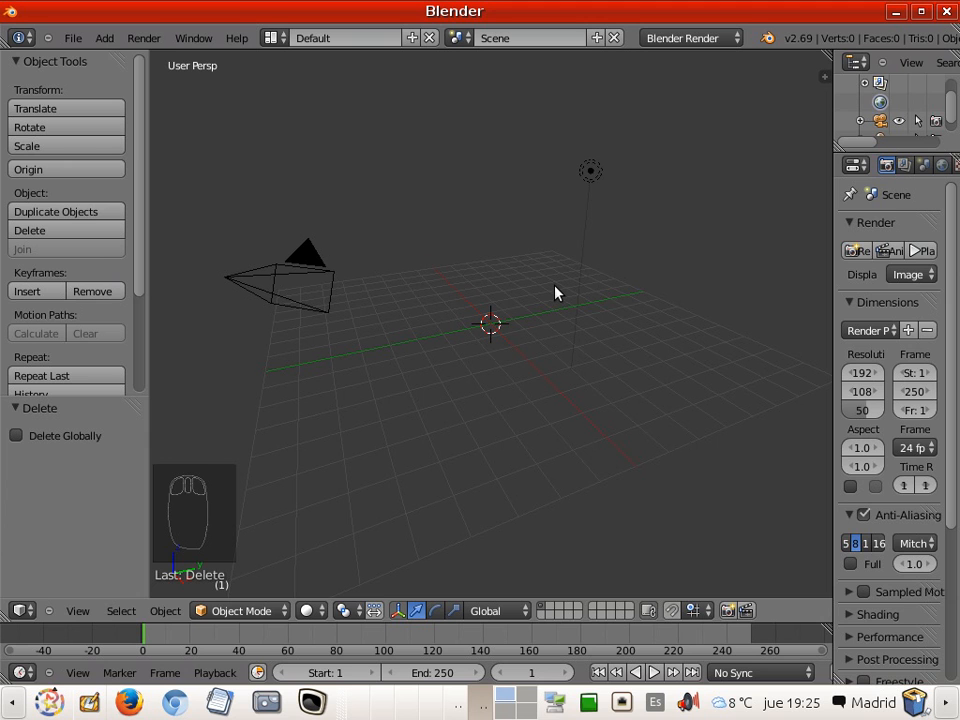
pyautogui.press('KP_7')
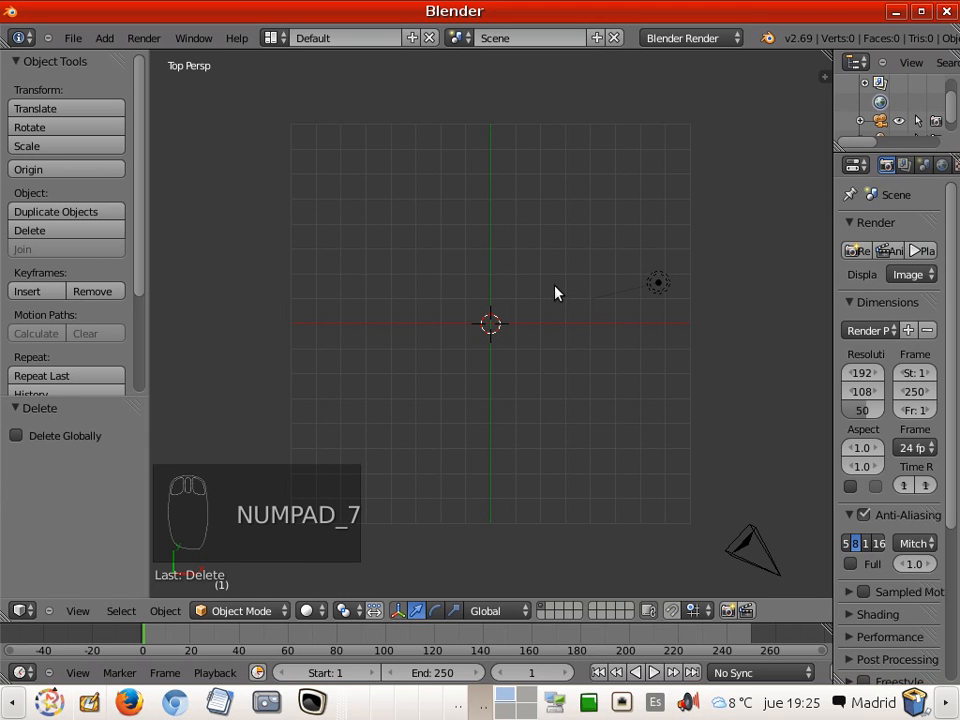
pyautogui.press('KP_5')
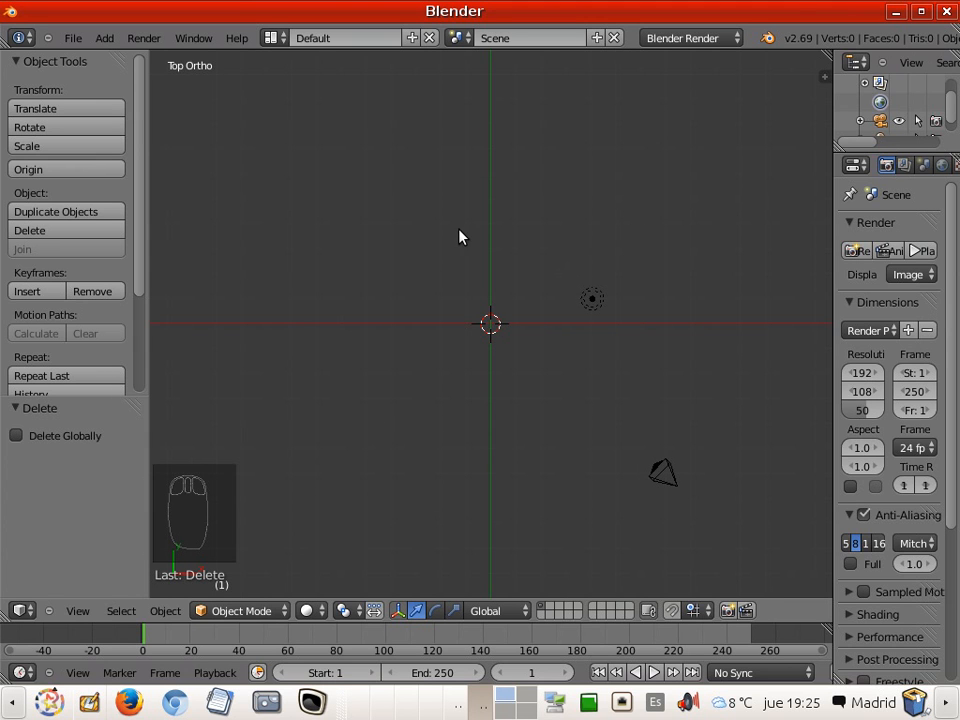
# Import labyrinth.svg from the Escritorio folder as Scalable Vector Graphics.
pyautogui.click(75, 38)
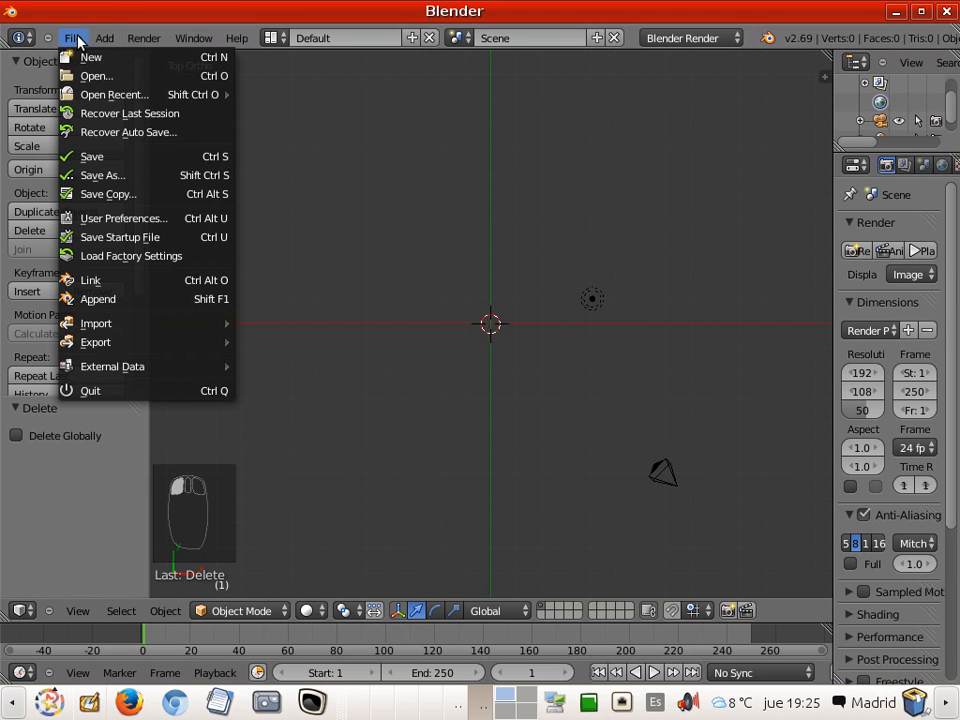
pyautogui.moveTo(114, 326)
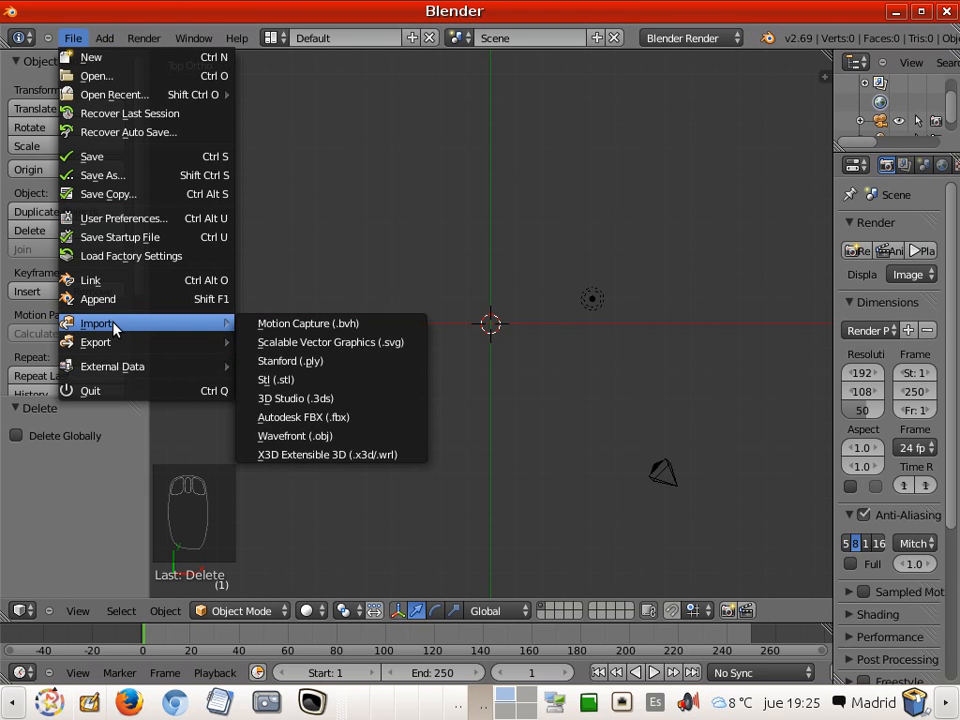
pyautogui.click(369, 343)
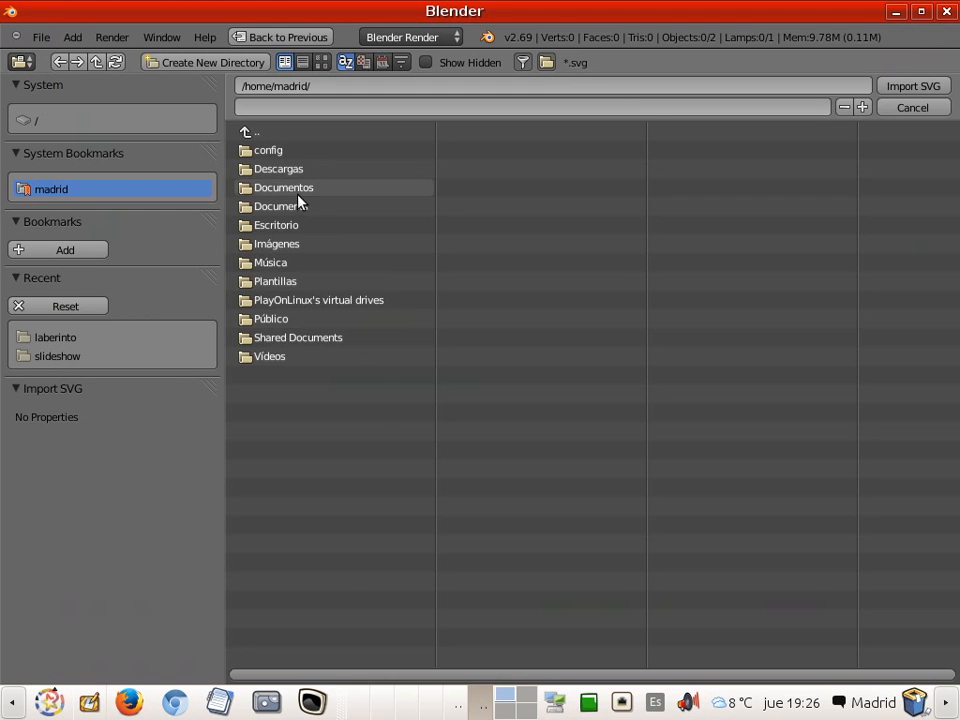
pyautogui.click(285, 228)
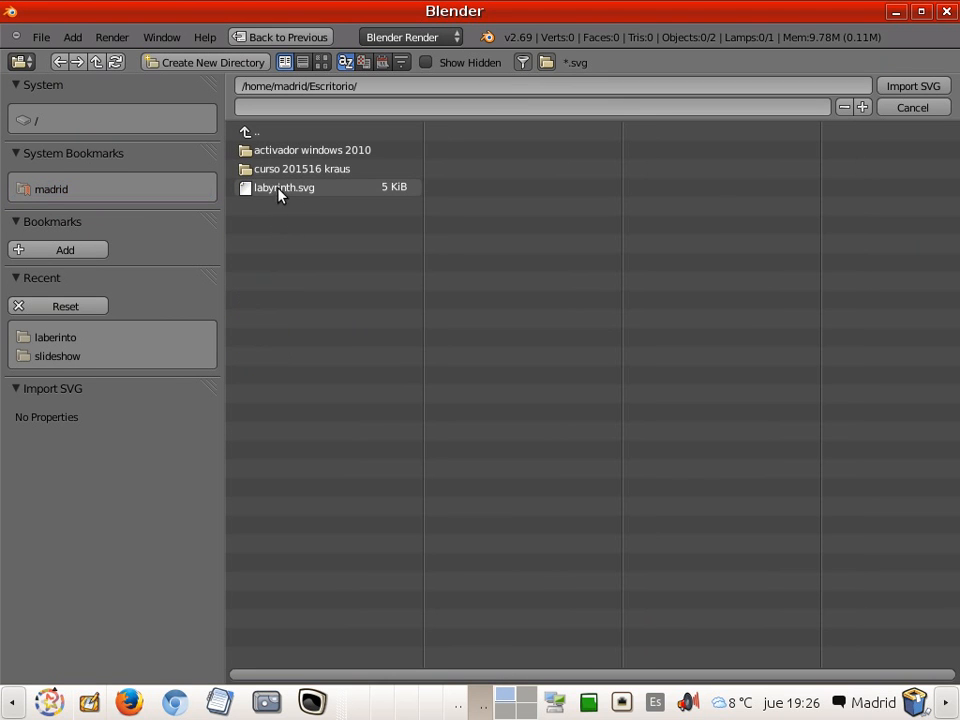
pyautogui.click(280, 190)
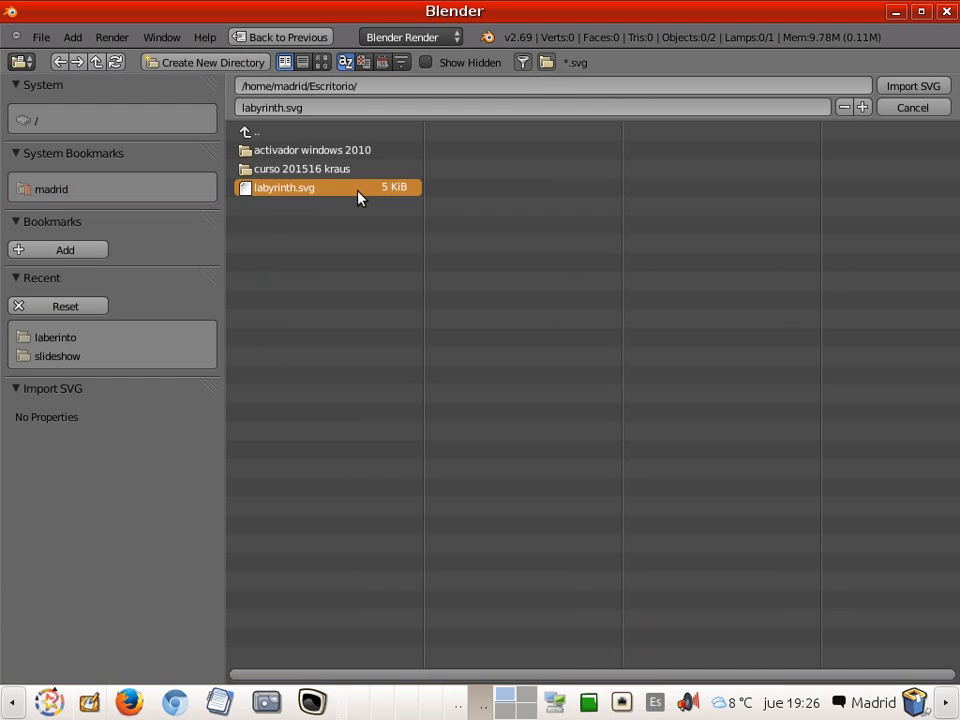
pyautogui.click(916, 88)
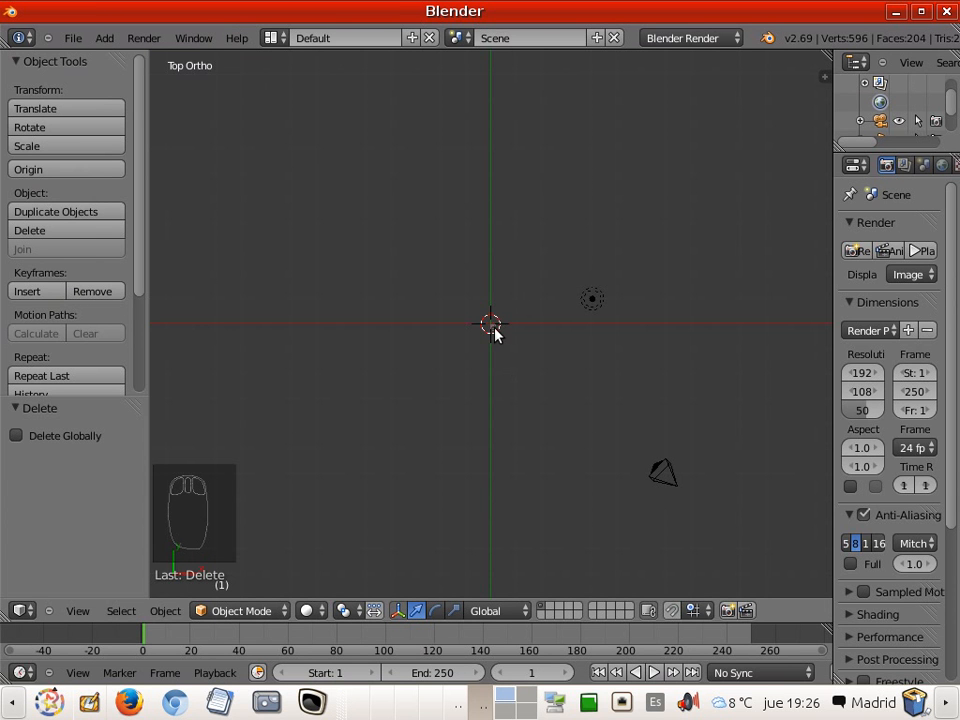
# Scale up the tiny imported maze curve three times, by factors of about 10.57, 2.05 and 1.72.
pyautogui.keyDown('ctrl'); pyautogui.scroll(2, 510, 338); pyautogui.keyUp('ctrl')
pyautogui.scroll(7, 434, 338)
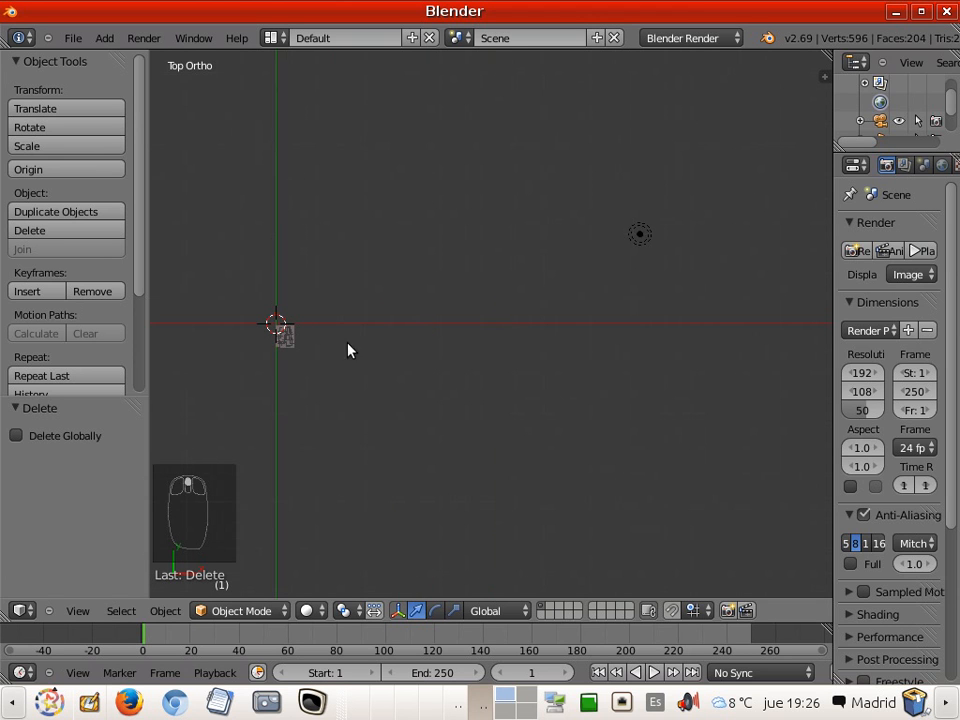
pyautogui.rightClick(291, 346)
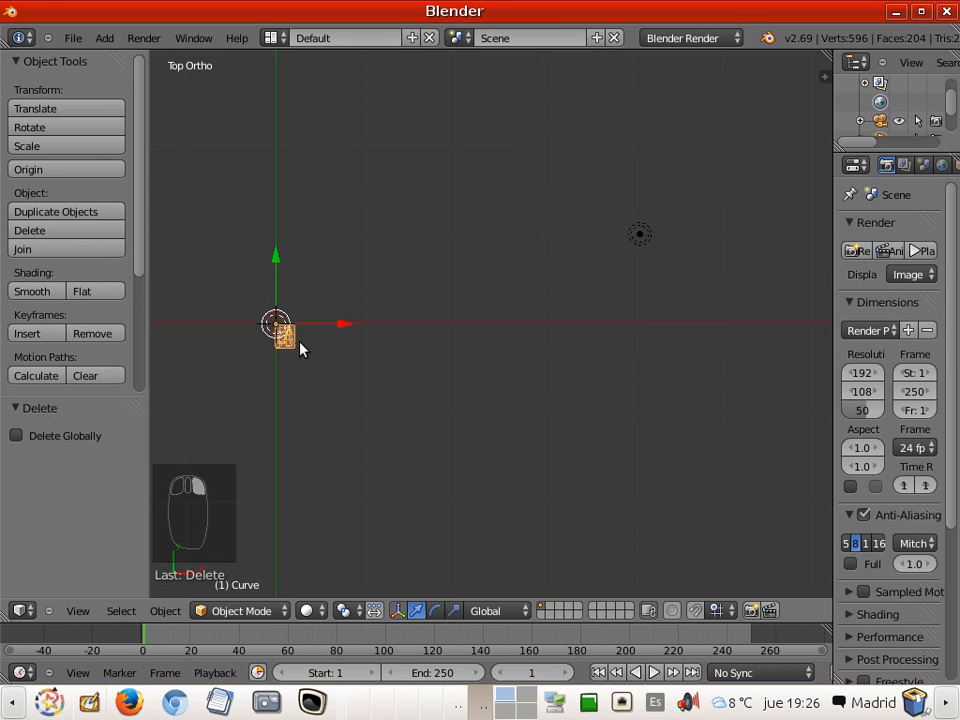
pyautogui.press('s')
pyautogui.click(575, 458)
pyautogui.scroll(-3, 542, 411)
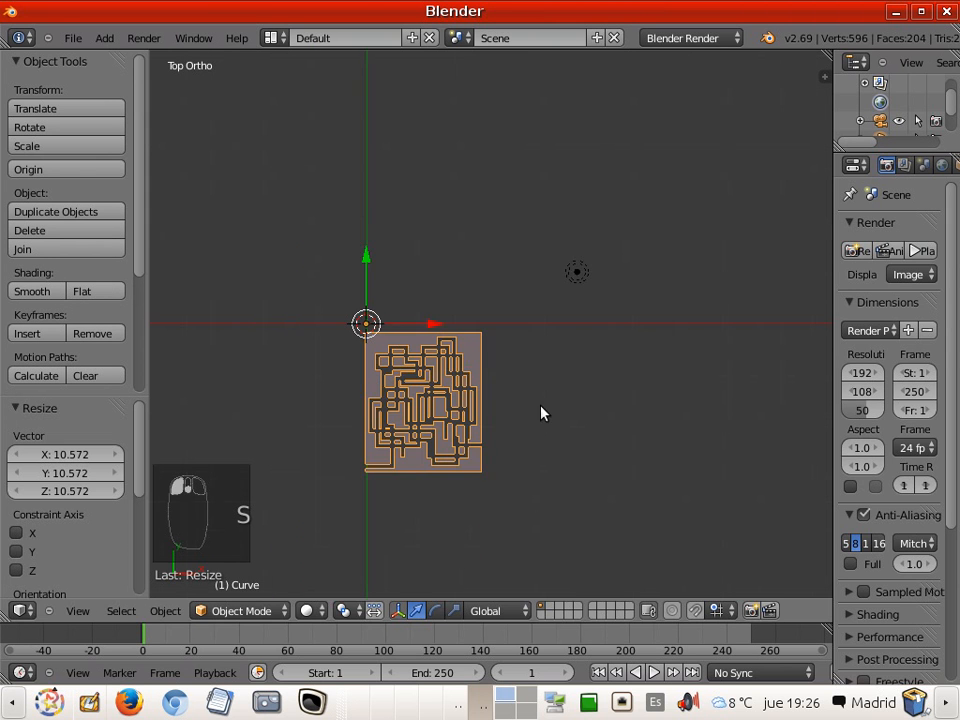
pyautogui.press('s')
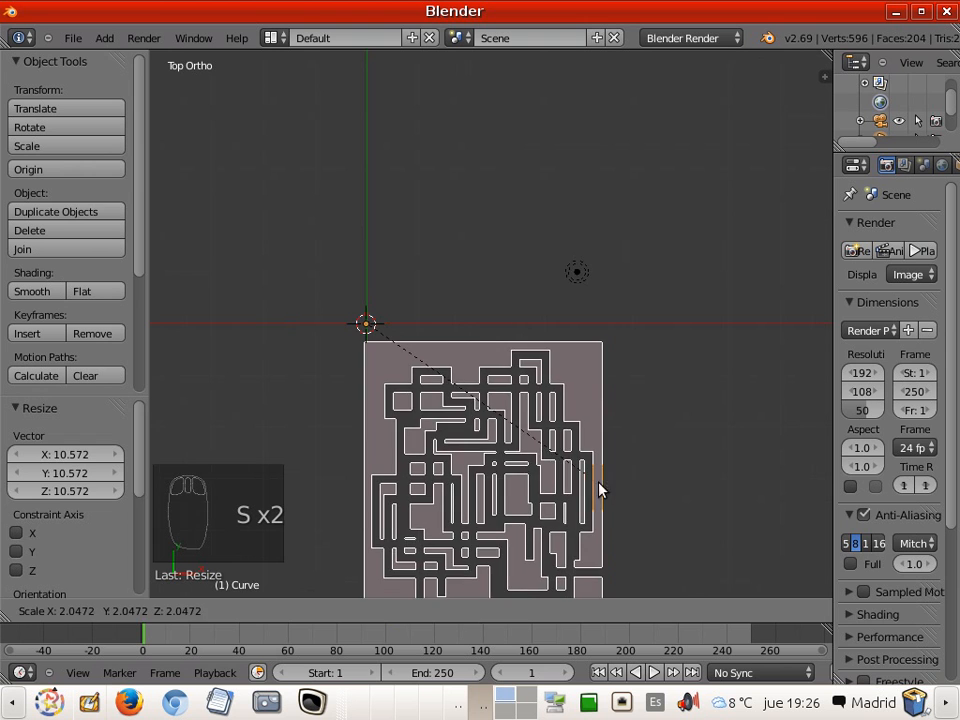
pyautogui.click(598, 490)
pyautogui.scroll(-4, 578, 439)
pyautogui.press('s')
pyautogui.click(658, 481)
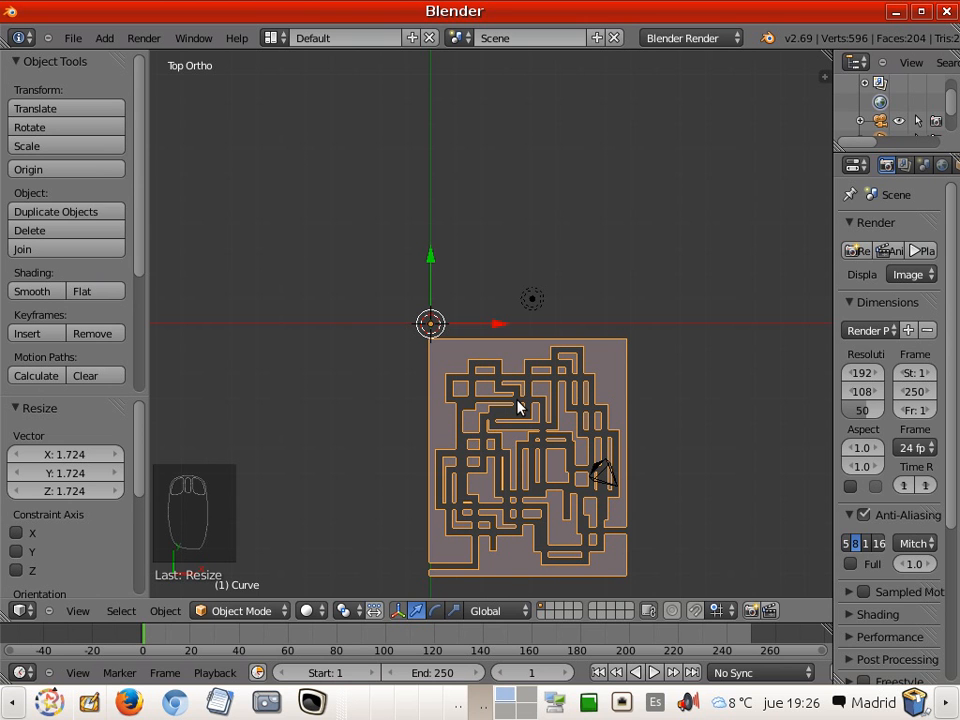
# Move the maze curve by about X -3.91, Y 5.64 to centre it on the origin, and delete the curve.
pyautogui.press('g')
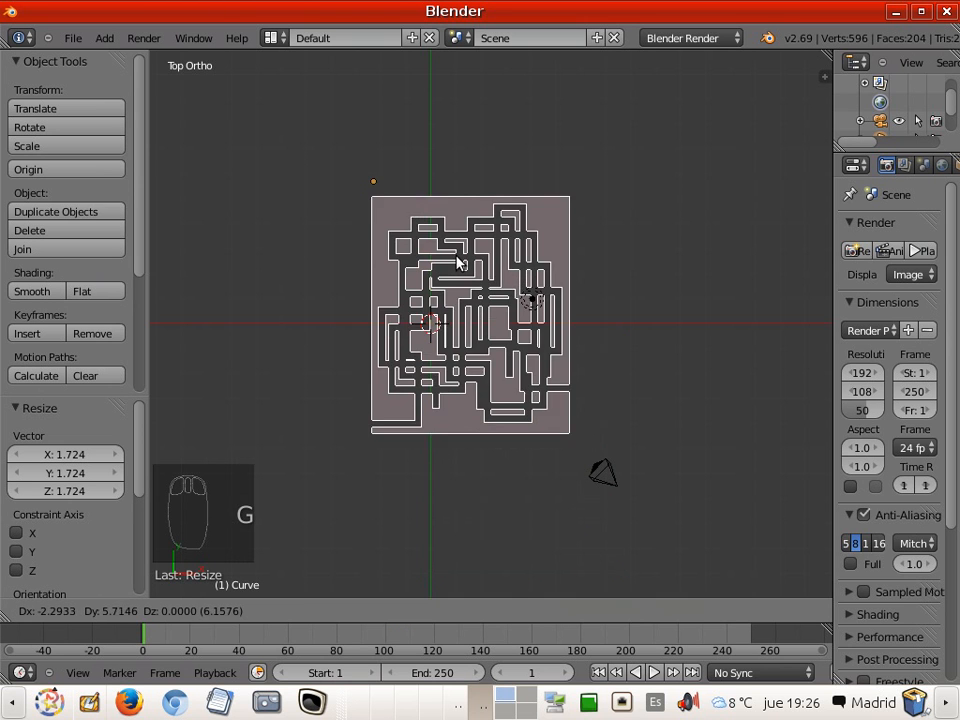
pyautogui.click(421, 268)
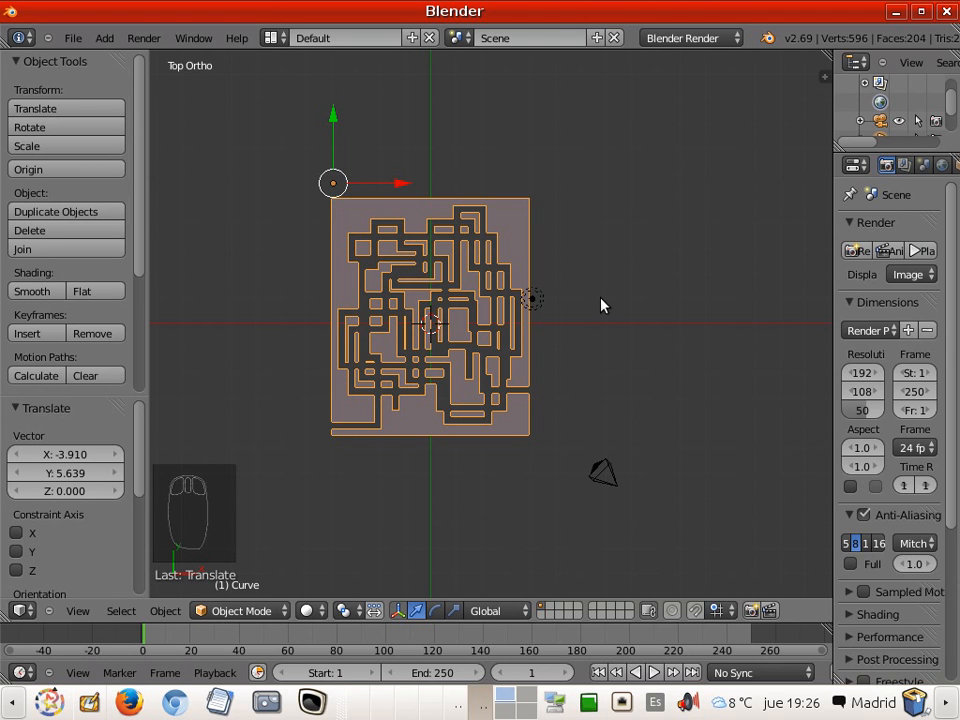
pyautogui.press('Delete')
pyautogui.click(468, 260)
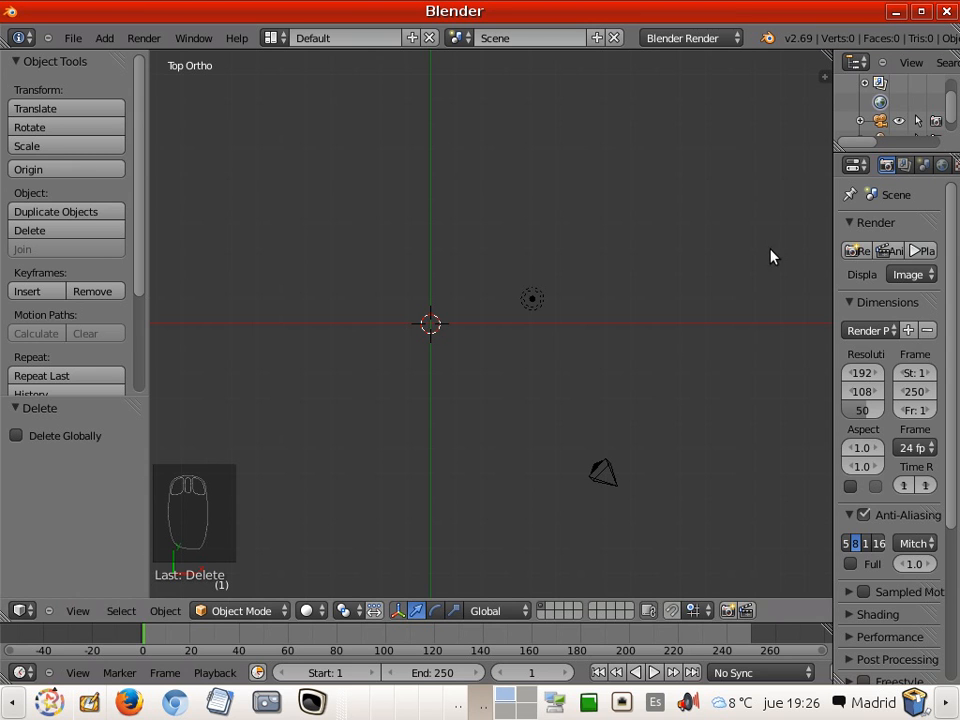
# Switch to Inkscape, close Documento nuevo 1 without saving, and bring up the labyrinth.svg document.
pyautogui.click(898, 13)
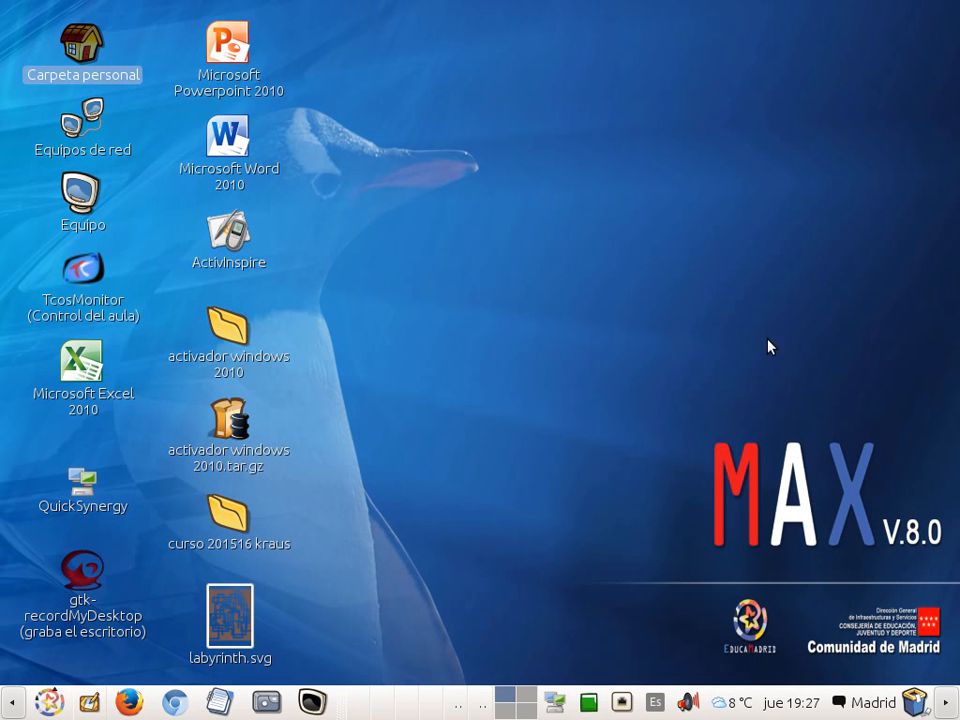
pyautogui.click(430, 703)
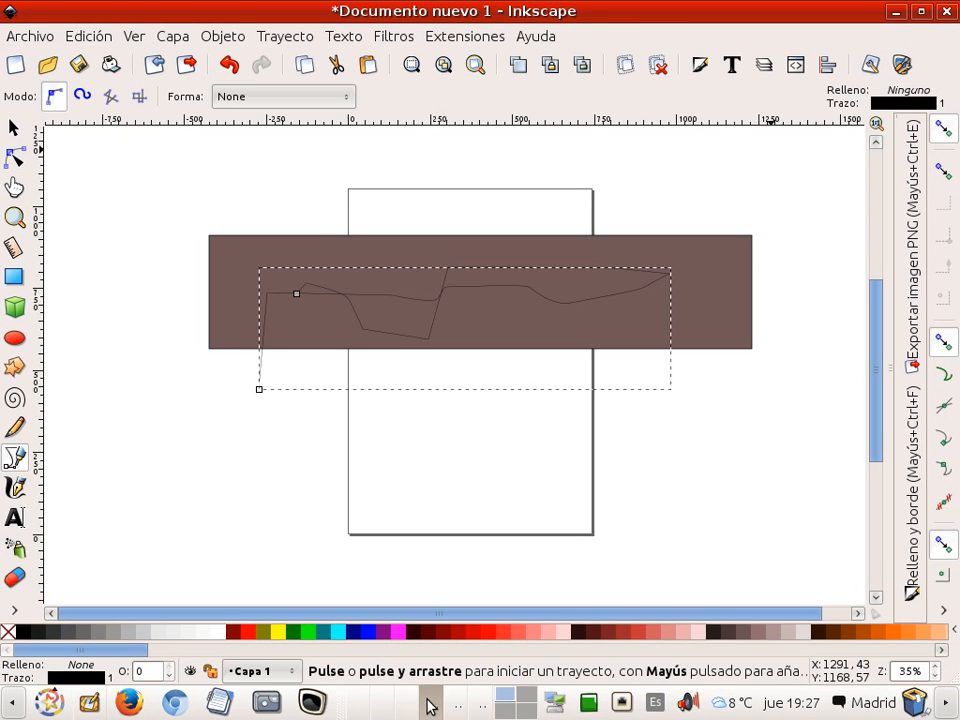
pyautogui.click(436, 703)
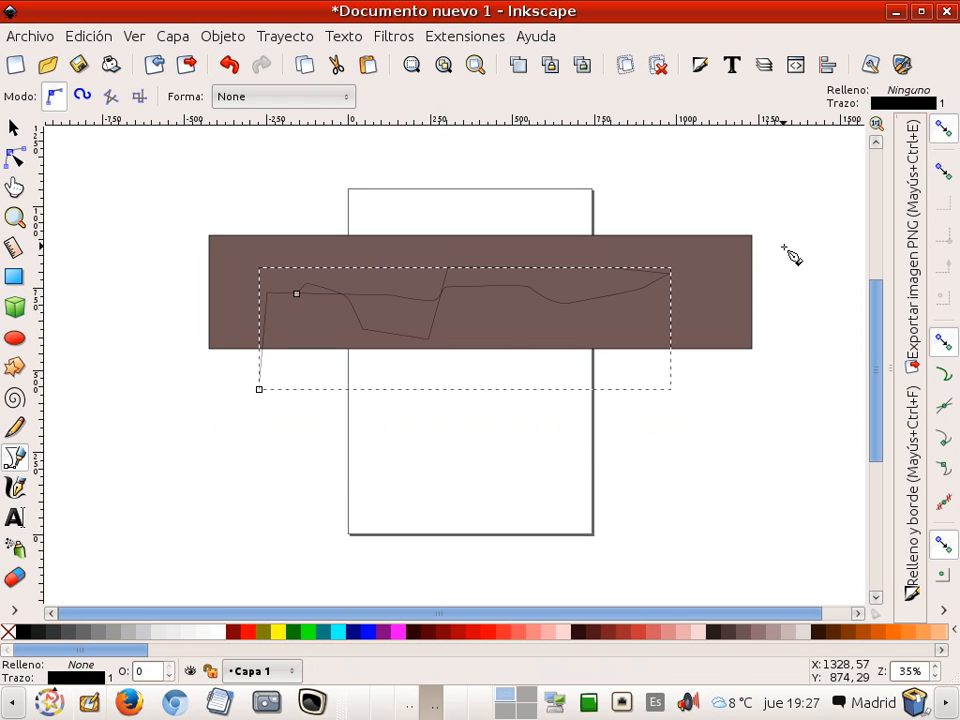
pyautogui.click(946, 13)
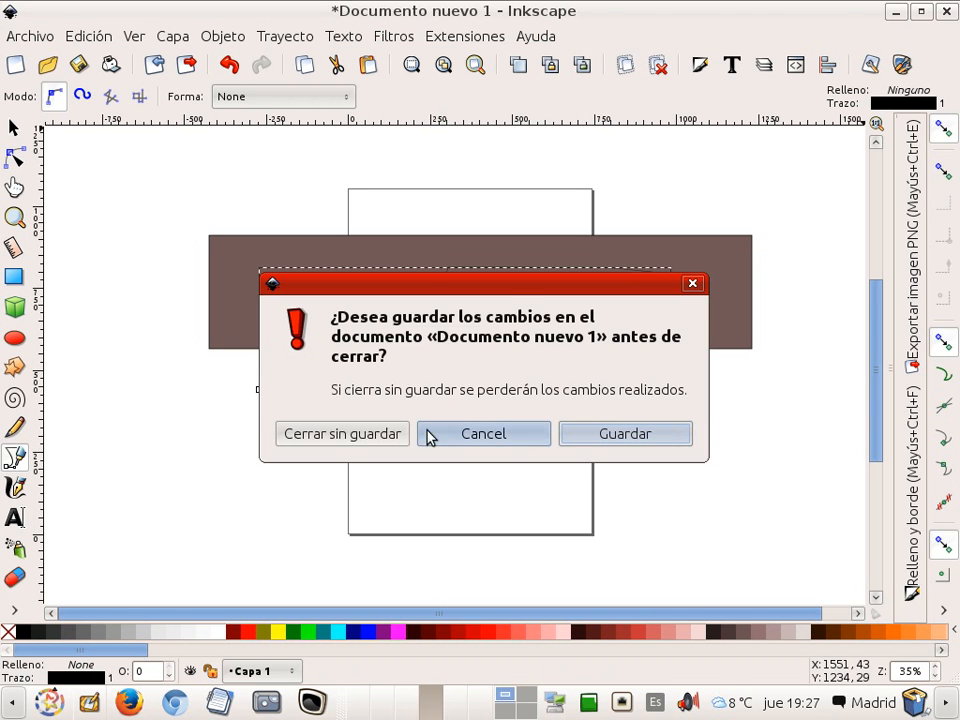
pyautogui.click(388, 376)
pyautogui.click(449, 712)
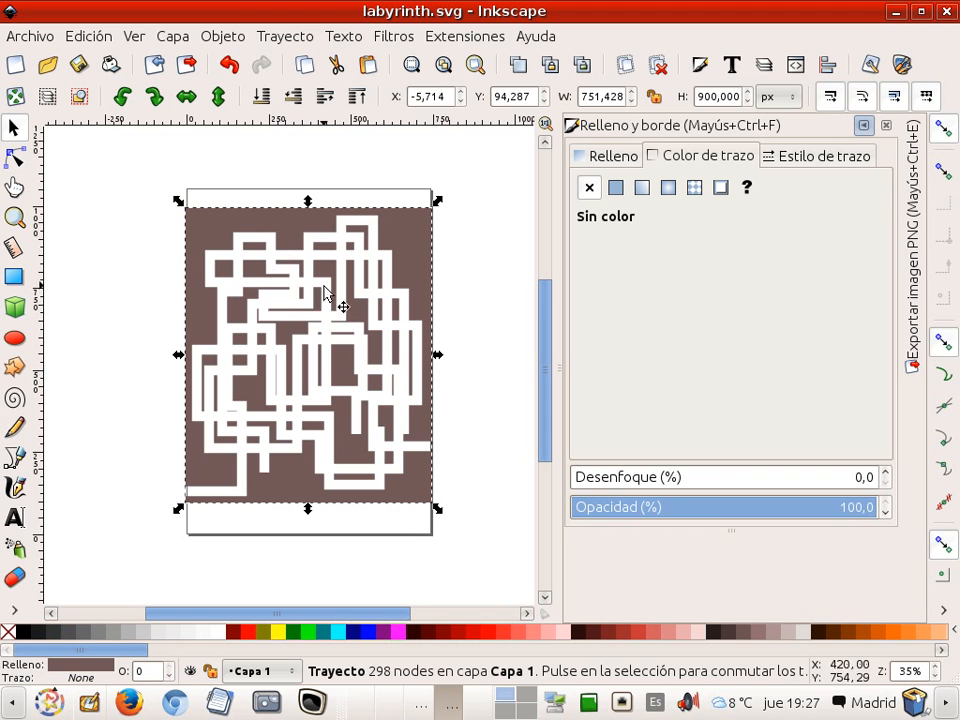
# Draw a right-angled Pen path through the maze corridors, from just outside the lower-left entrance up to the corridor corner near the centre.
pyautogui.click(15, 457)
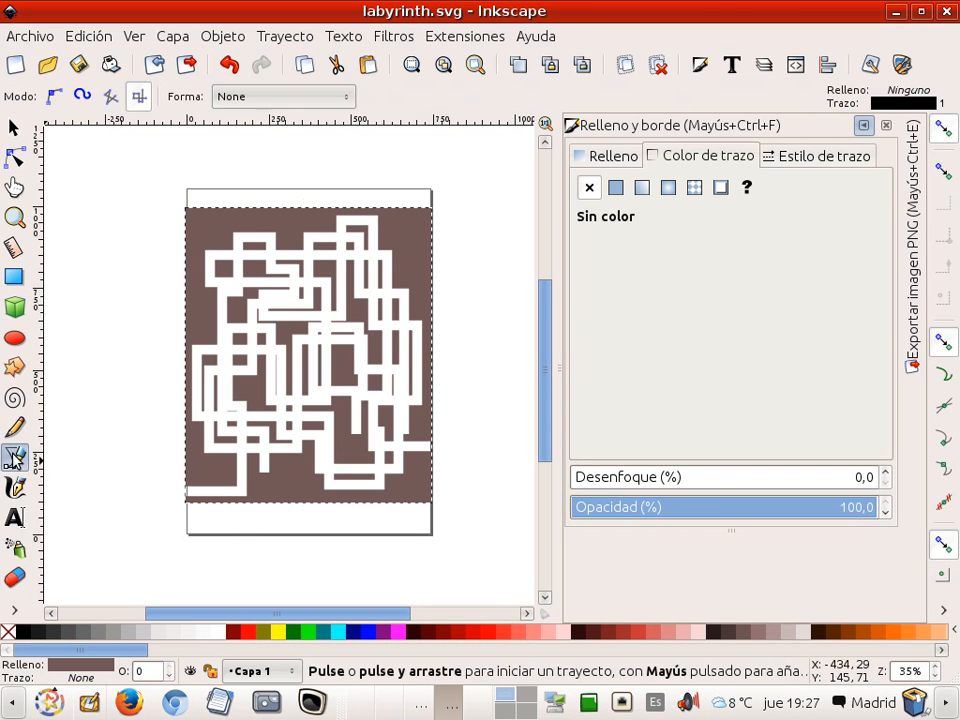
pyautogui.keyDown('ctrl'); pyautogui.scroll(1, 200, 497); pyautogui.keyUp('ctrl')
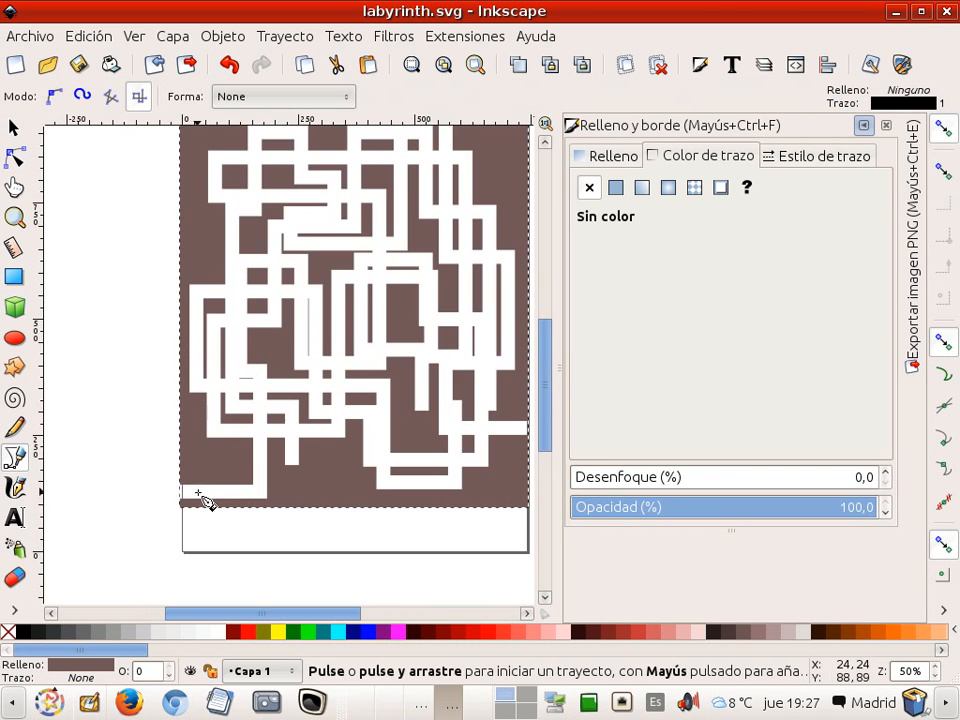
pyautogui.click(168, 492)
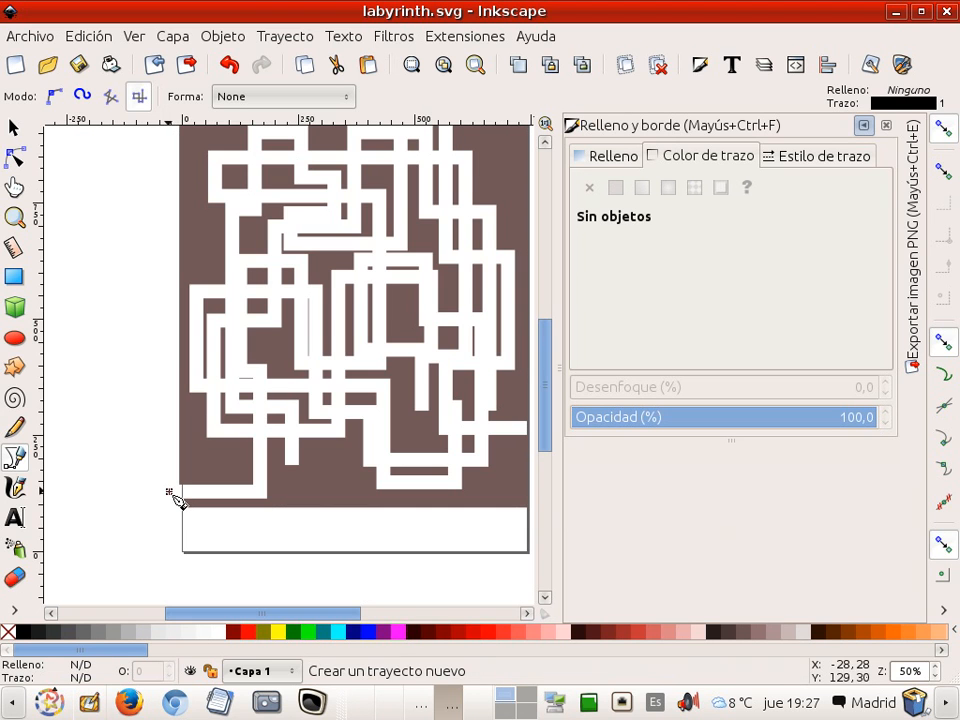
pyautogui.click(260, 493)
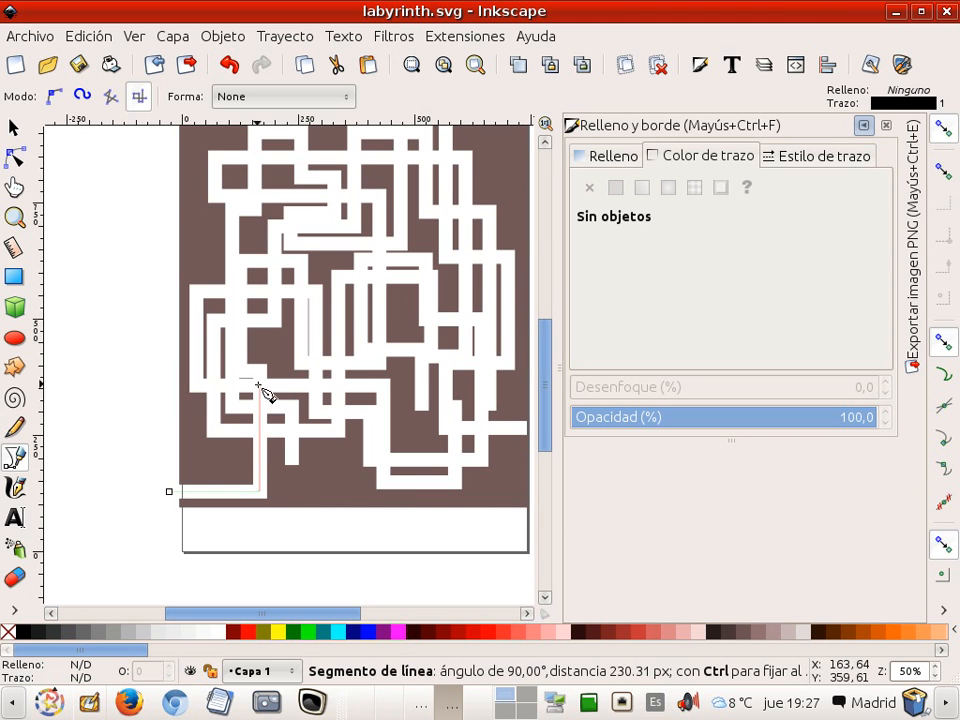
pyautogui.click(259, 386)
pyautogui.doubleClick(341, 386)
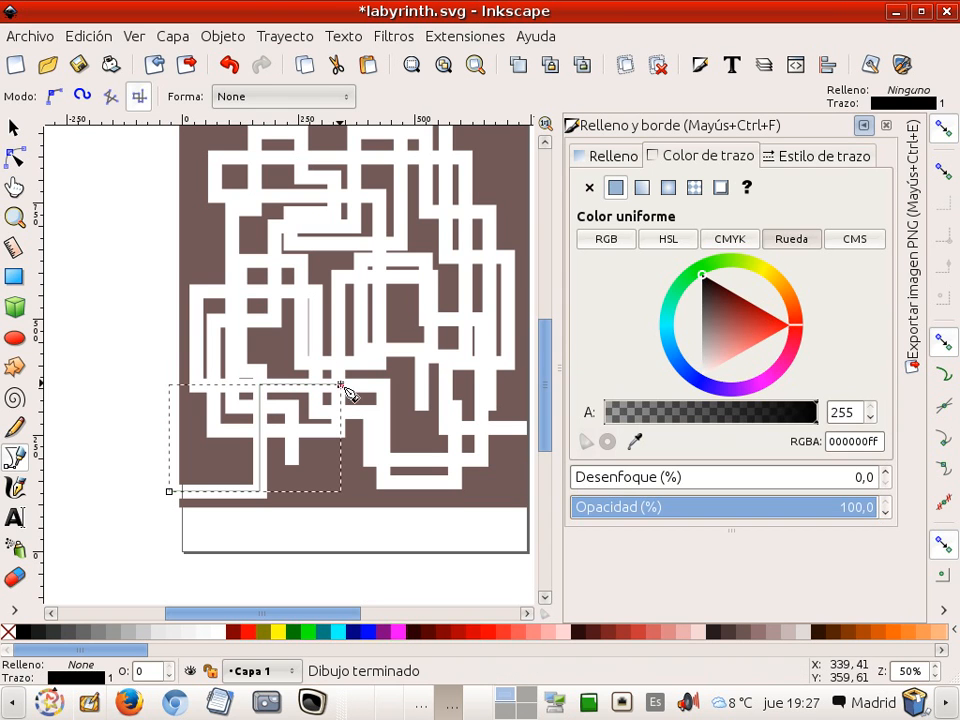
pyautogui.click(340, 386)
pyautogui.doubleClick(341, 276)
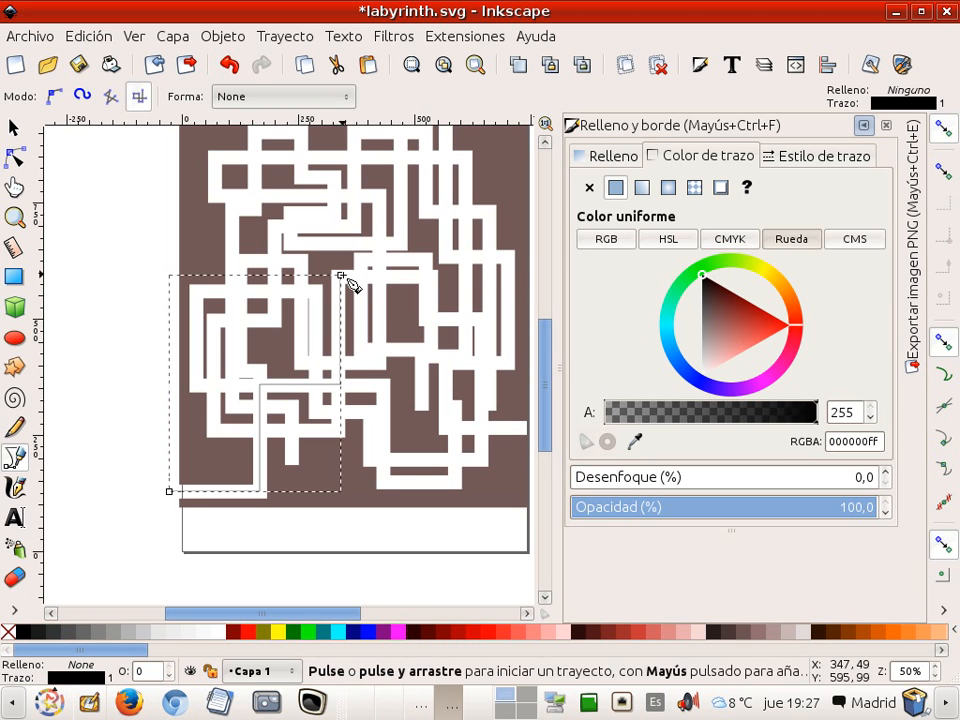
# Draw a second right-angled Pen path, about 408 by 332 px, from the first path's end through the corridors to the right-hand exit.
pyautogui.click(341, 276)
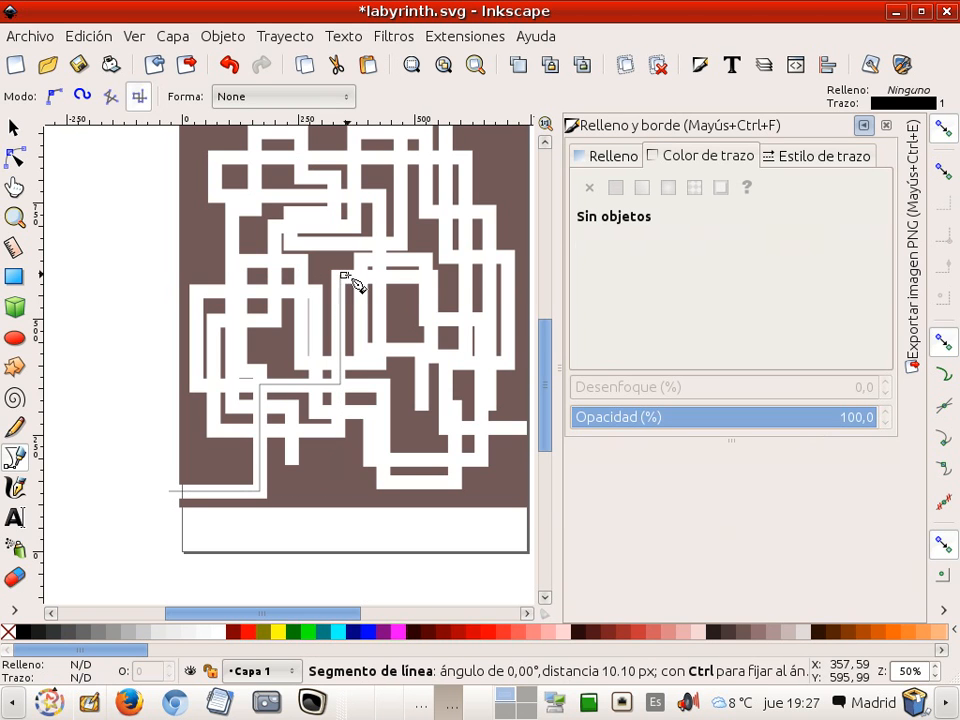
pyautogui.click(428, 275)
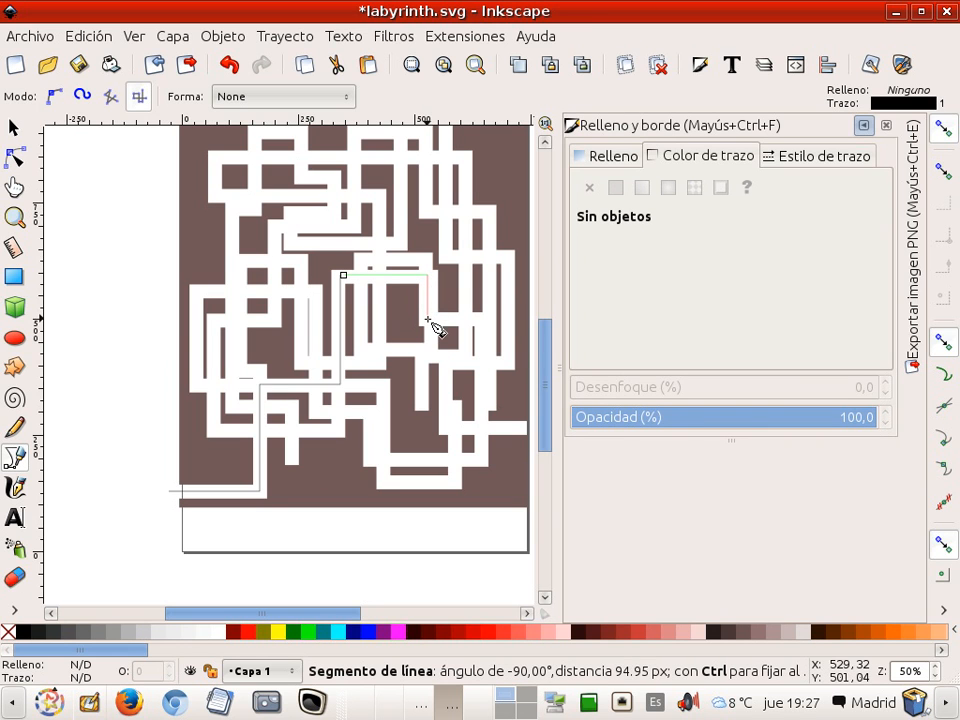
pyautogui.click(429, 318)
pyautogui.click(478, 318)
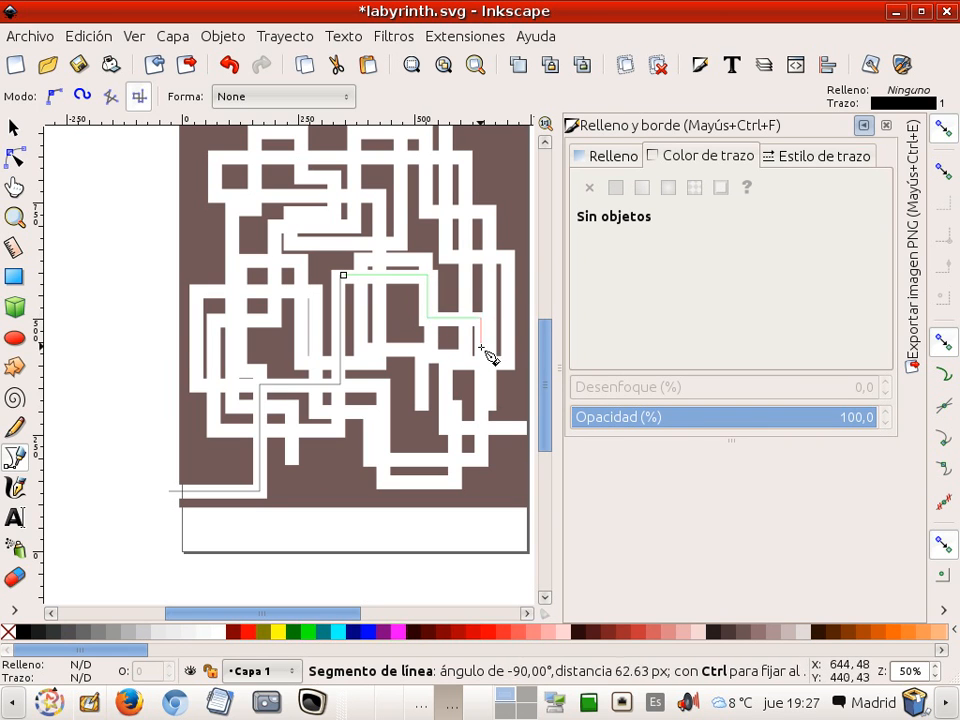
pyautogui.click(490, 428)
pyautogui.doubleClick(533, 430)
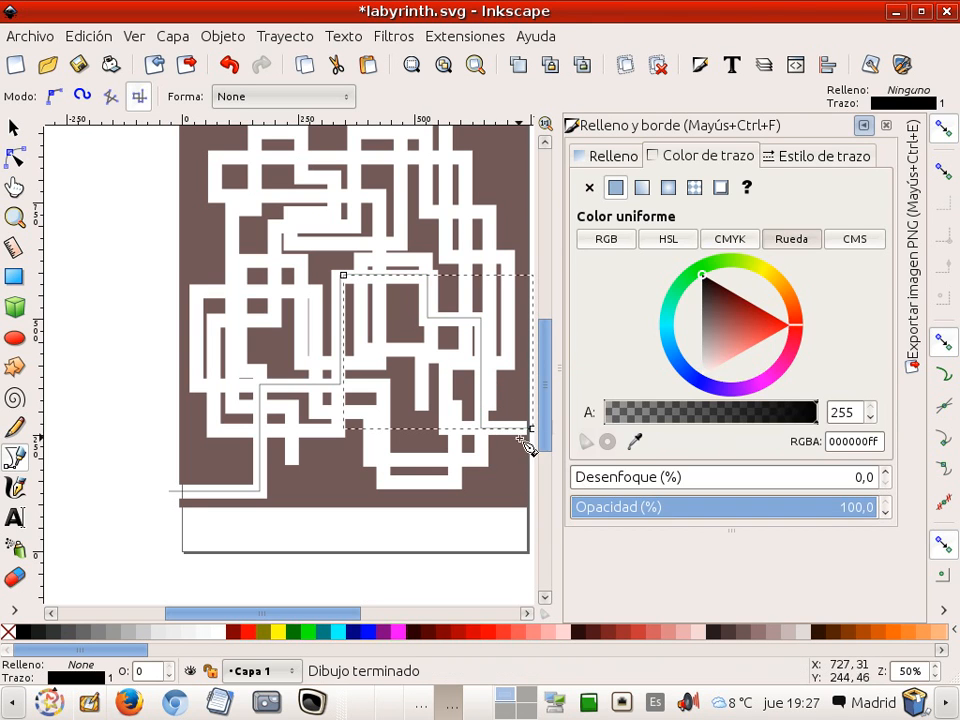
# Join the two route paths at their adjacent end nodes near the maze centre and save labyrinth.svg.
pyautogui.click(17, 128)
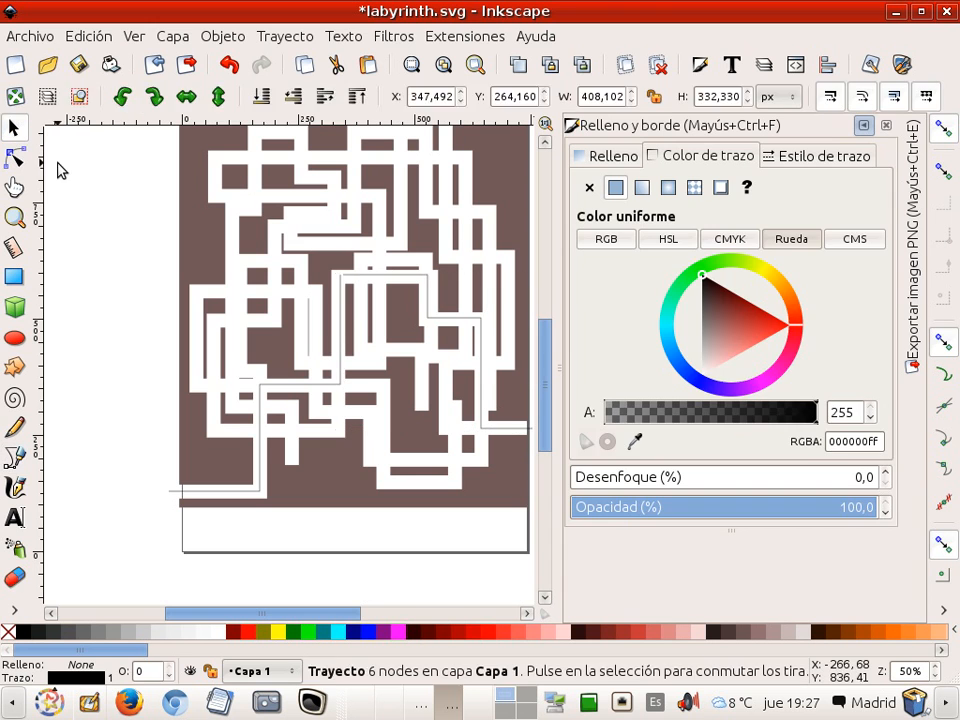
pyautogui.press('Escape')
pyautogui.doubleClick(344, 300)
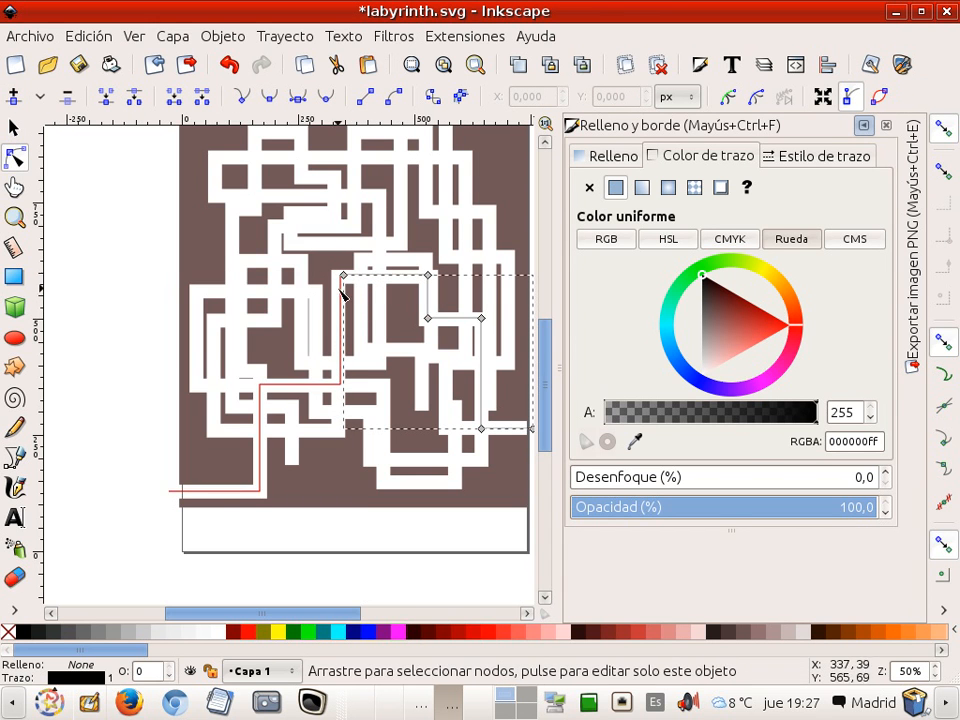
pyautogui.keyDown('shift'); pyautogui.click(343, 297); pyautogui.keyUp('shift')
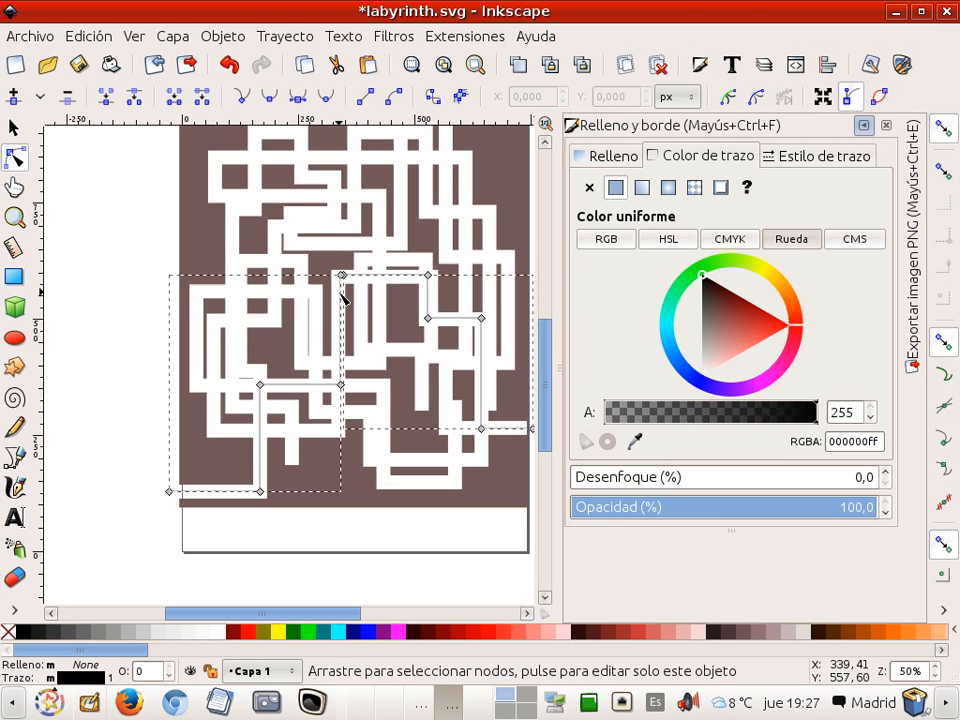
pyautogui.moveTo(329, 260); pyautogui.dragTo(358, 287)
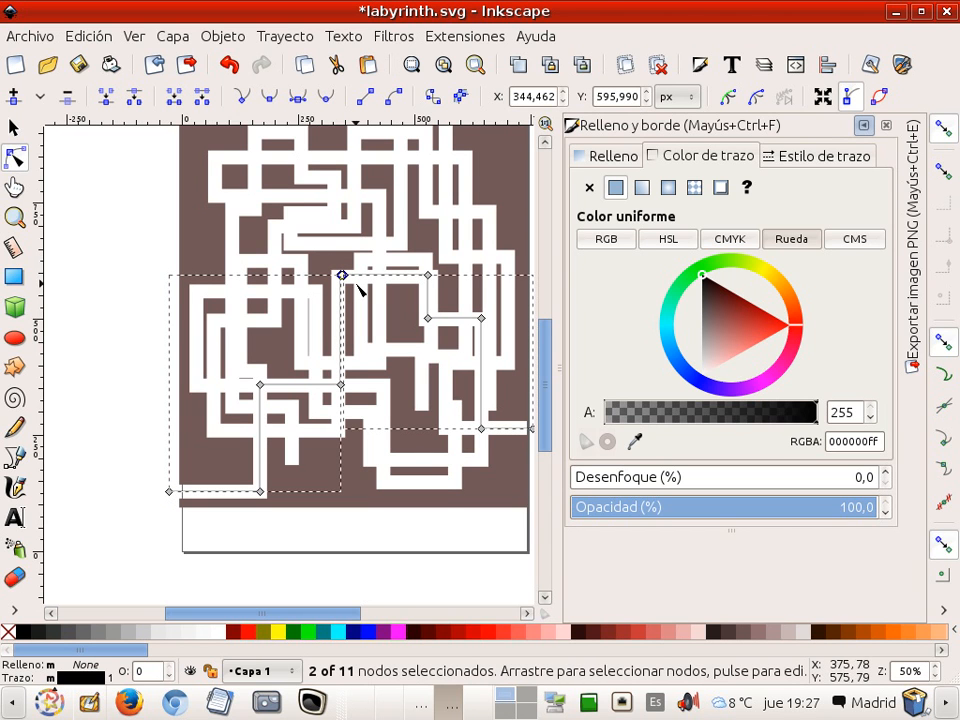
pyautogui.click(105, 97)
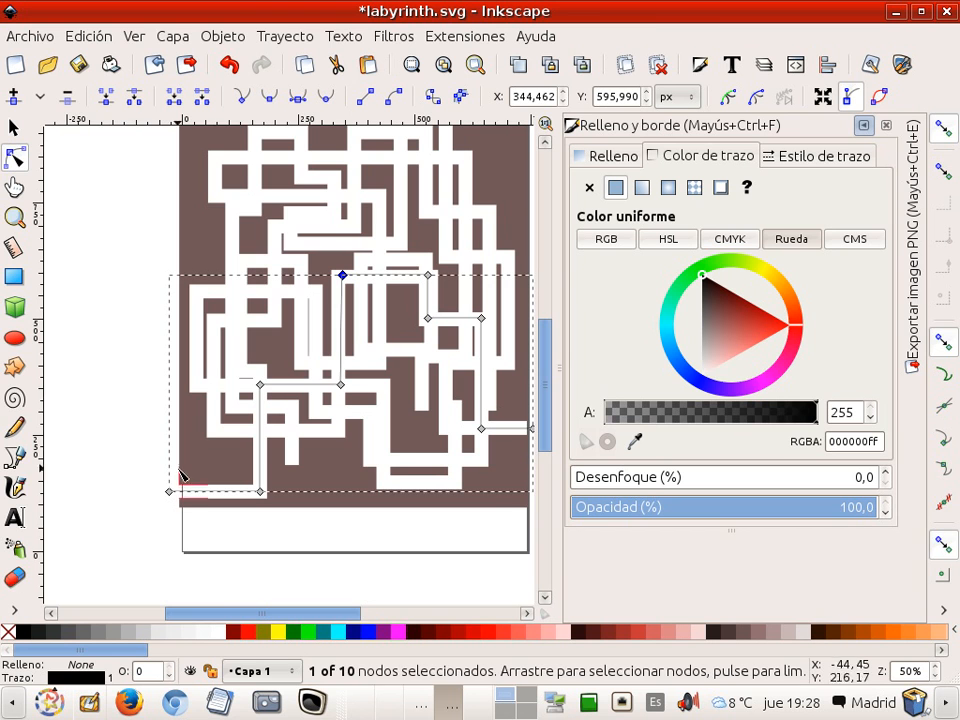
pyautogui.moveTo(251, 613); pyautogui.dragTo(259, 613)
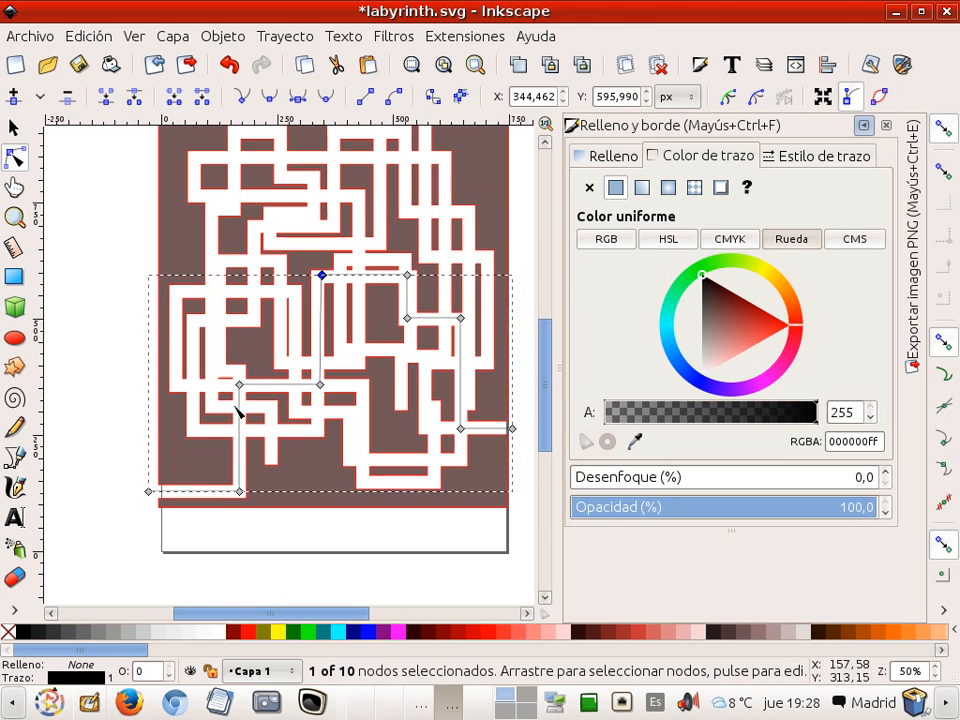
pyautogui.click(79, 64)
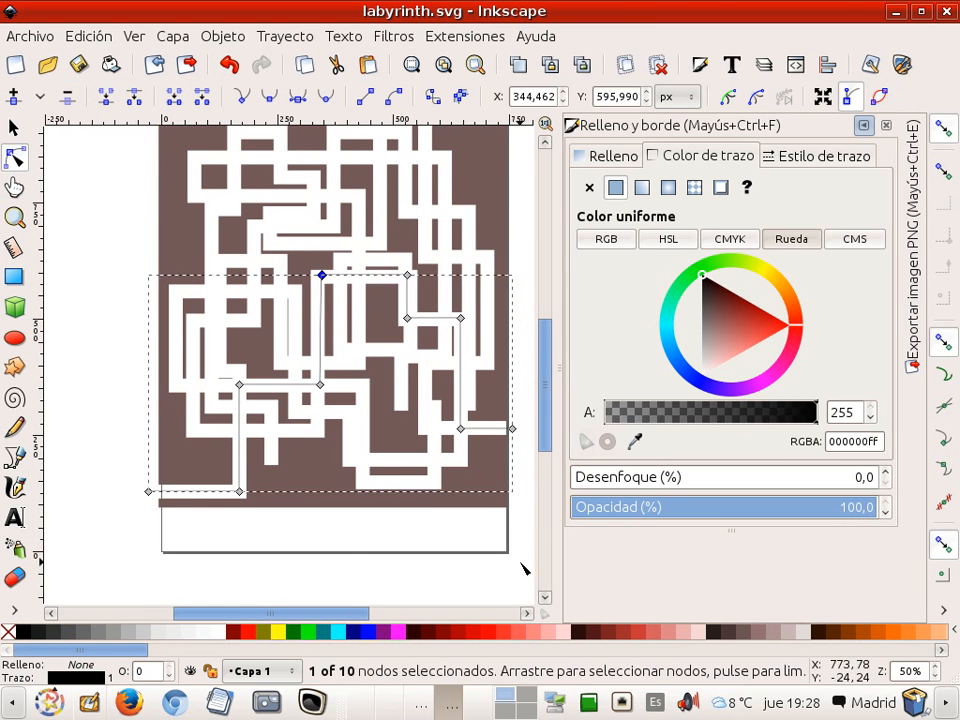
# Dismiss the software update dialog, switch to Blender, and import labyrinth.svg from the Escritorio folder as Scalable Vector Graphics.
pyautogui.click(893, 12)
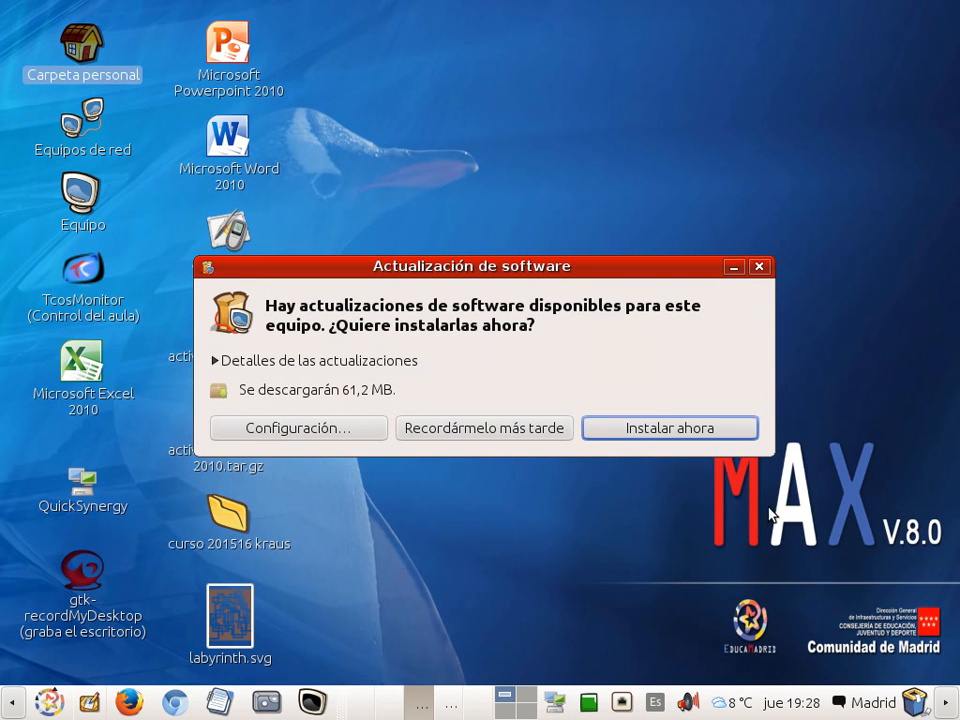
pyautogui.click(760, 268)
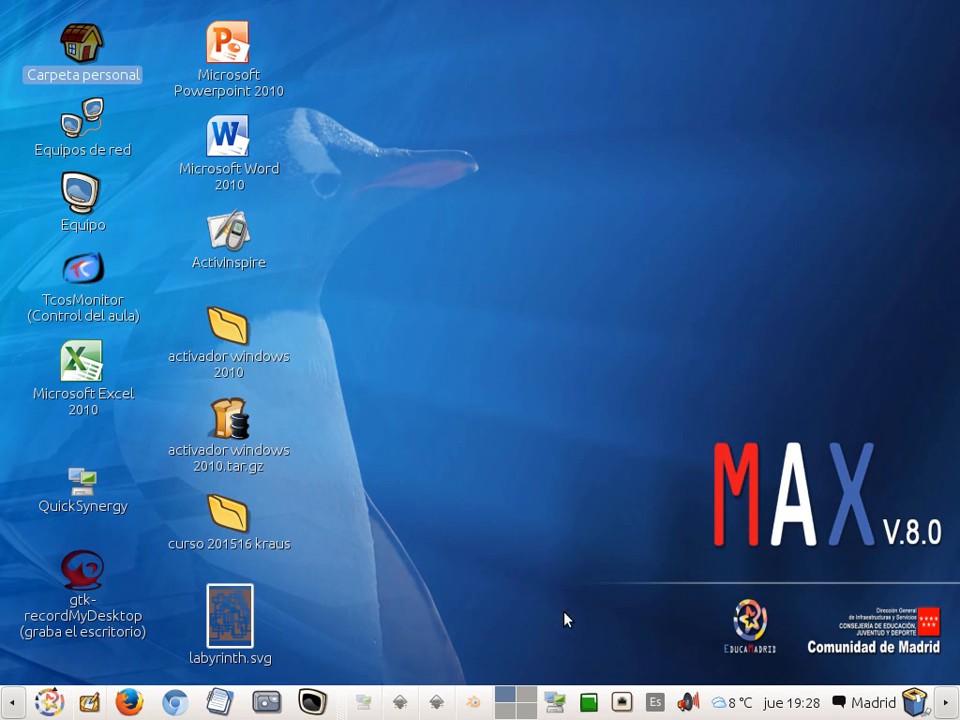
pyautogui.click(476, 704)
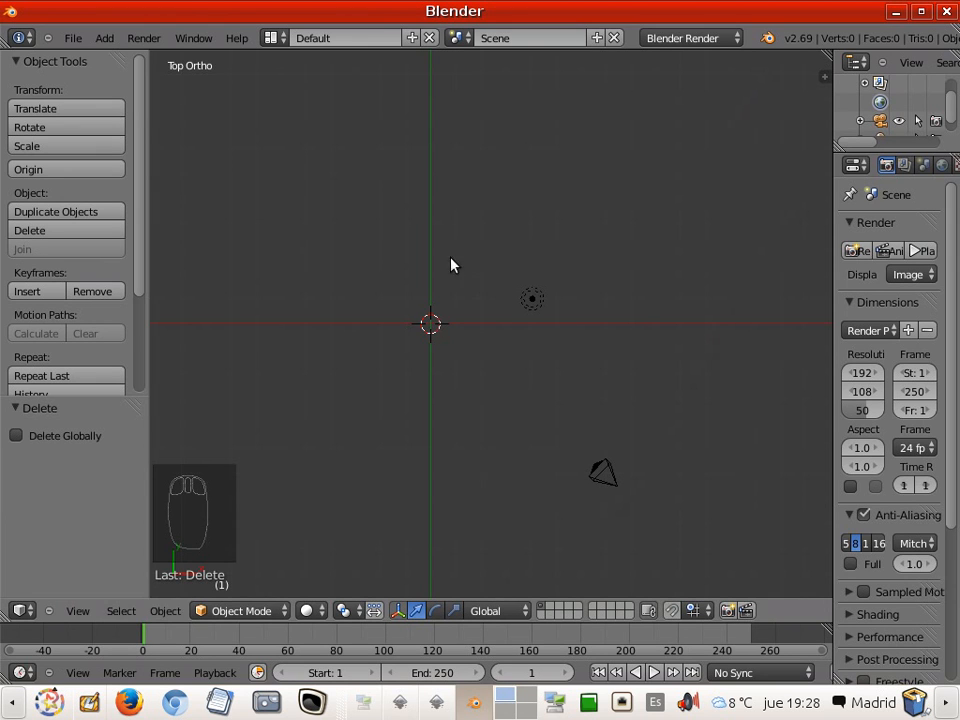
pyautogui.click(72, 38)
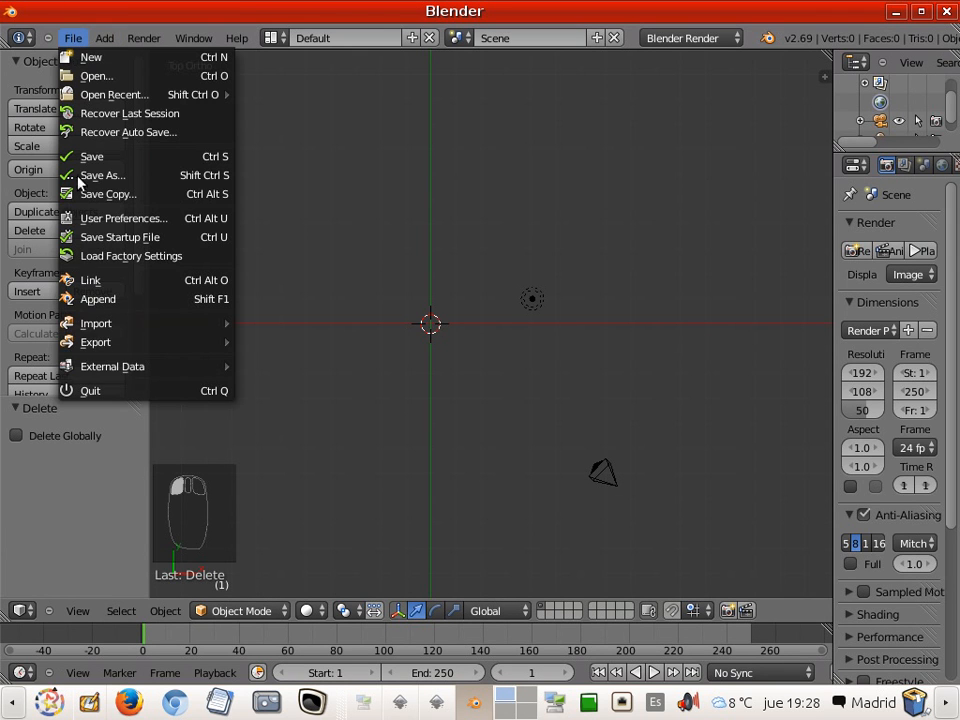
pyautogui.moveTo(96, 326)
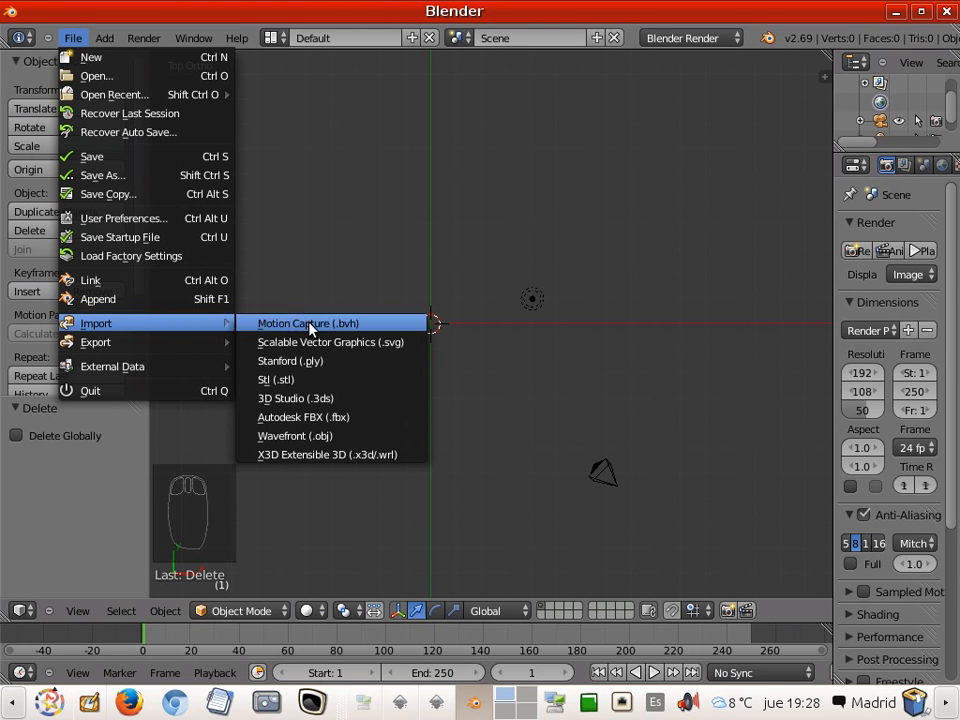
pyautogui.click(321, 343)
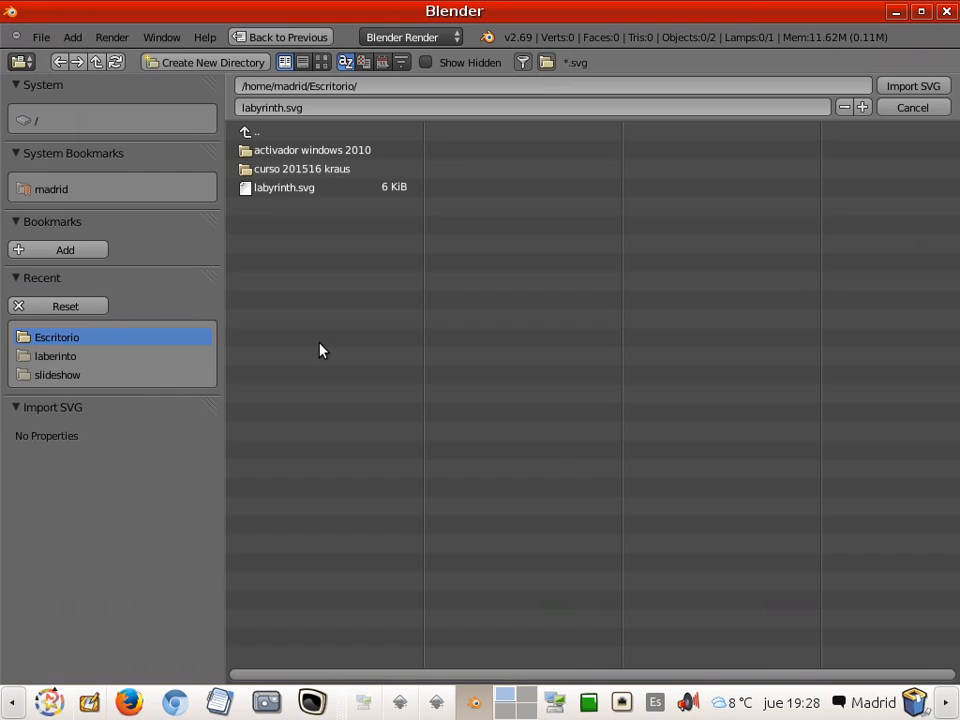
pyautogui.click(295, 190)
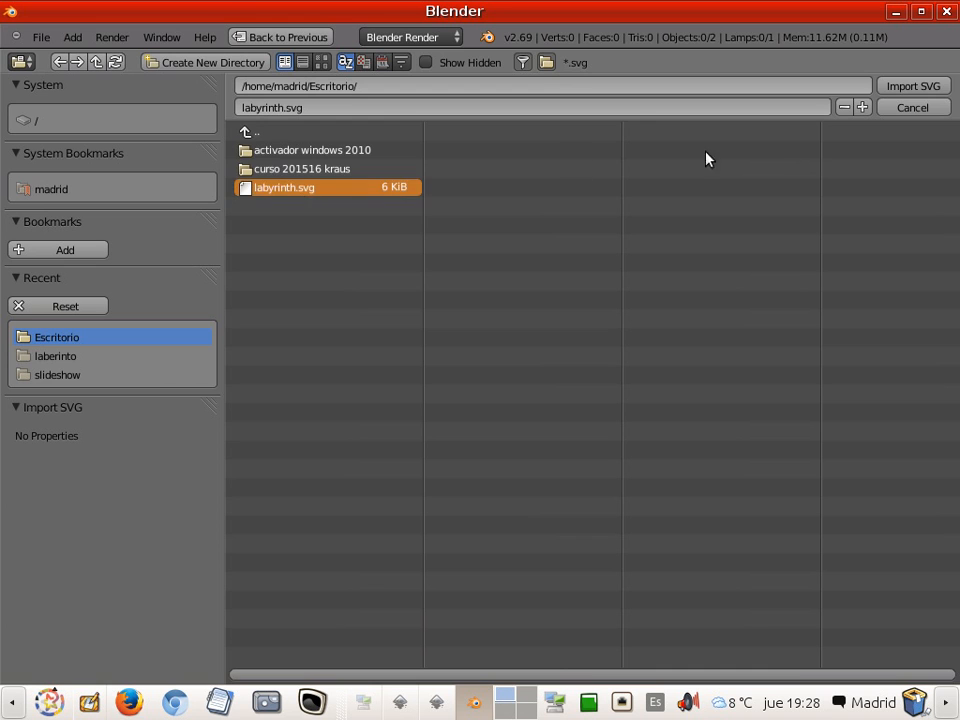
pyautogui.click(910, 88)
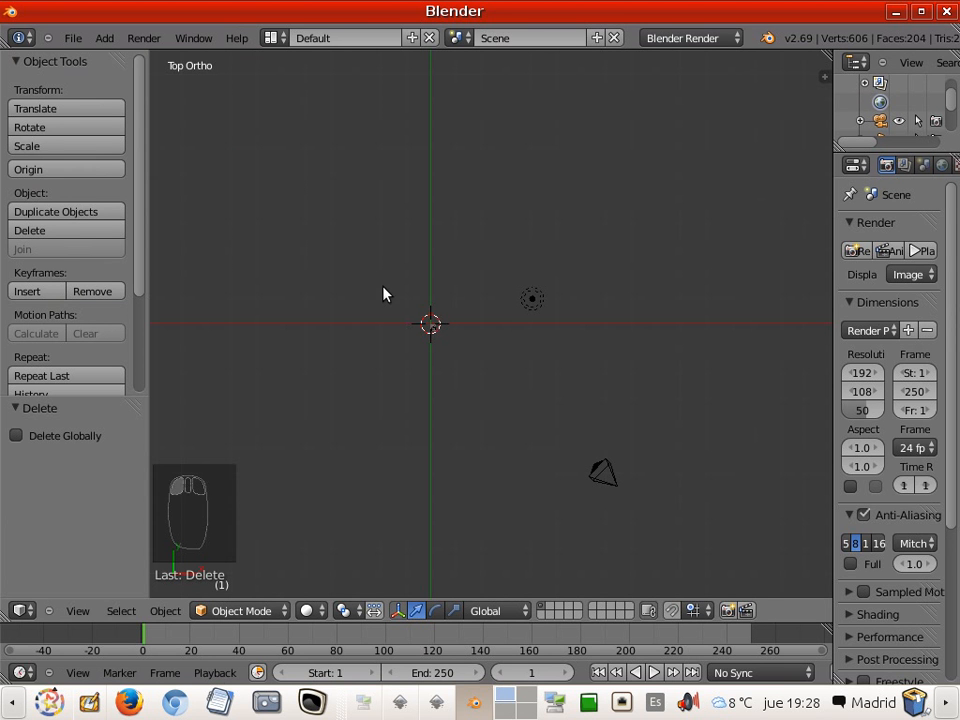
# Box-select the tiny imported curves at the origin and scale them up twice, by factors of about 12.9 and 2.57.
pyautogui.press('b')
pyautogui.moveTo(396, 294); pyautogui.dragTo(459, 356)
pyautogui.press('s')
pyautogui.click(666, 456)
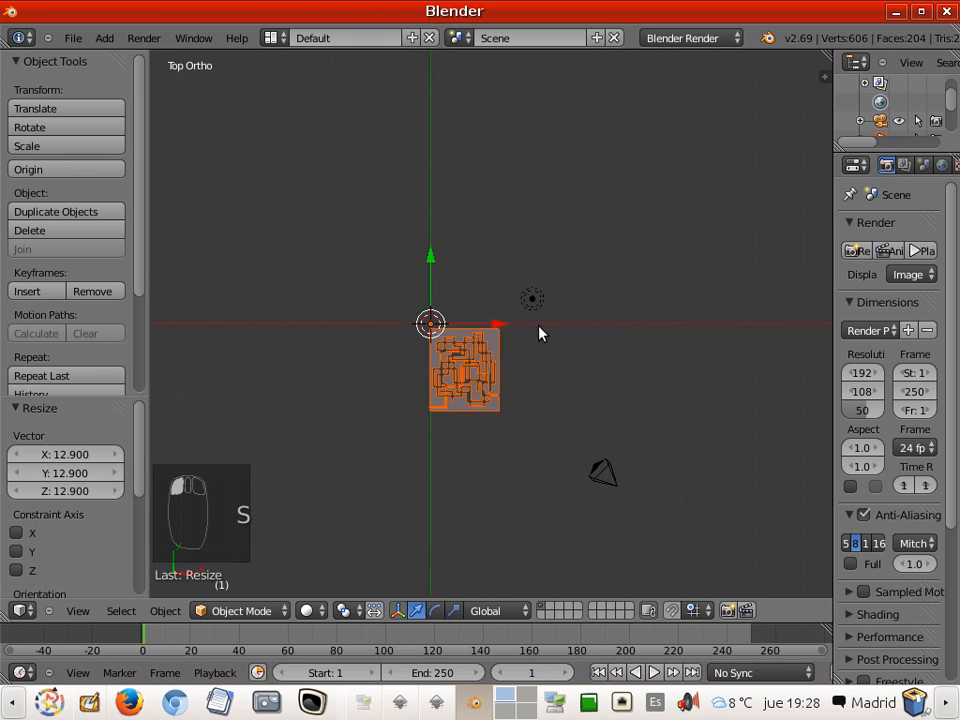
pyautogui.press('s')
pyautogui.click(684, 244)
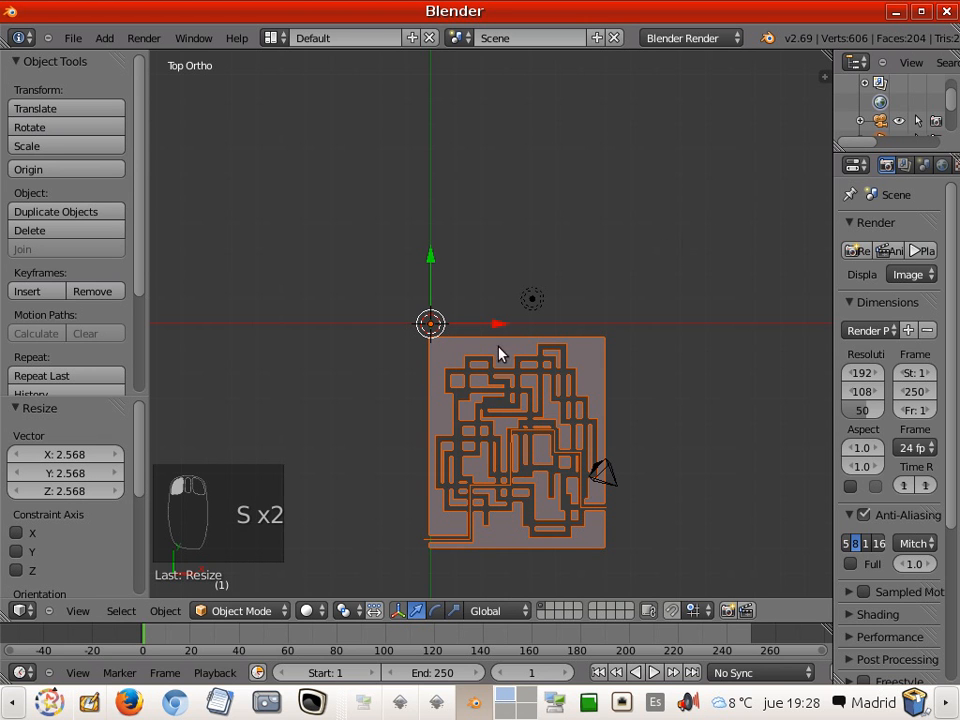
# Move the maze and route curves by about X -3.42, Y 5.15 to centre them on the origin, and select only the maze curve.
pyautogui.press('g')
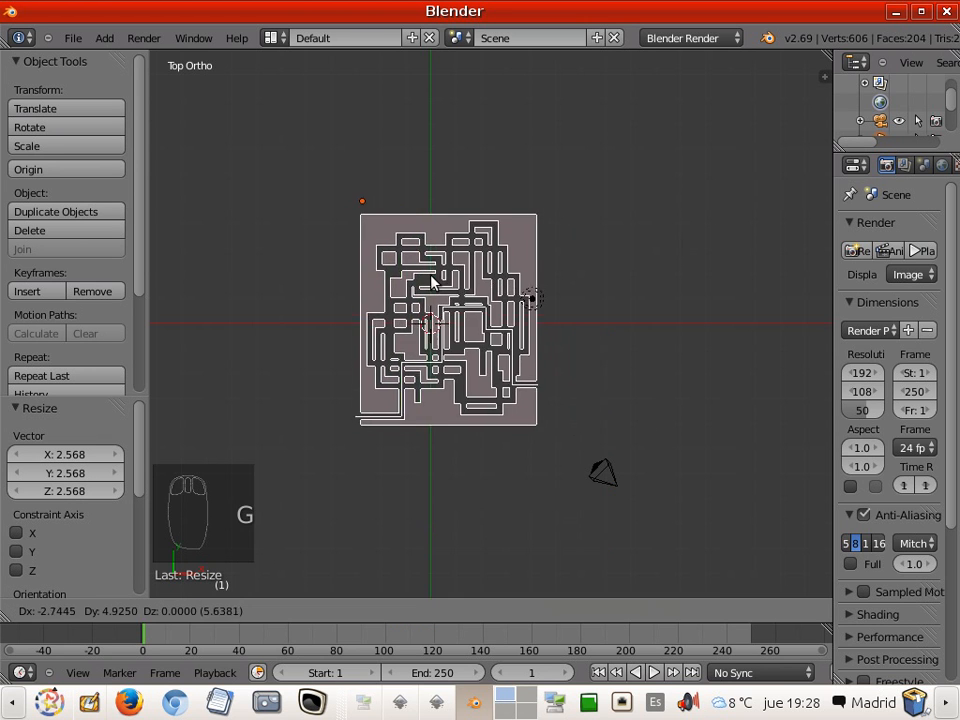
pyautogui.click(418, 277)
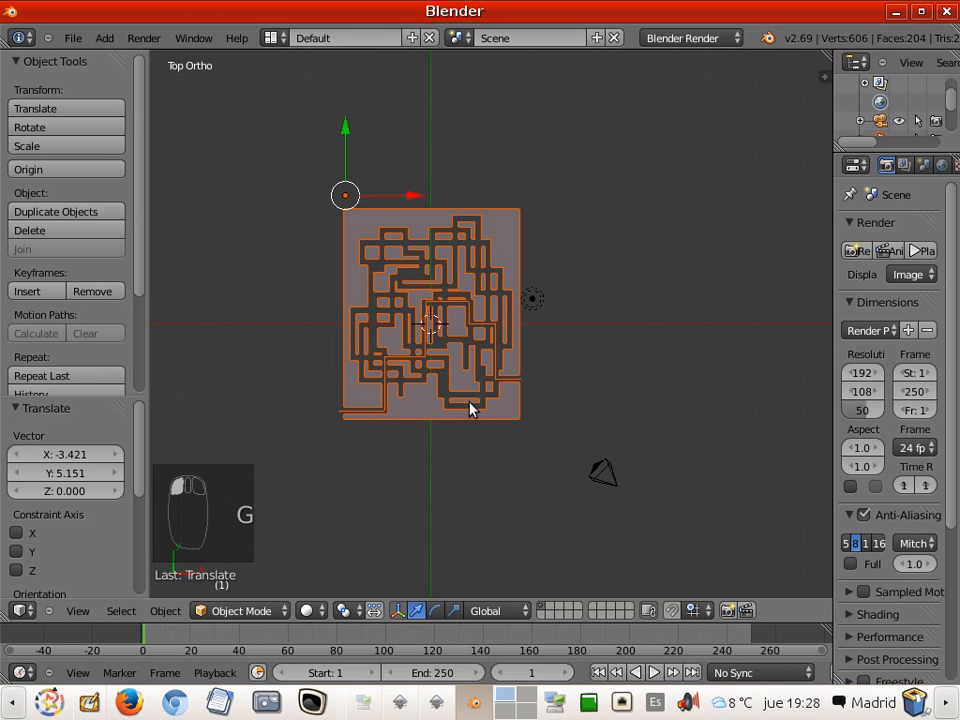
pyautogui.rightClick(512, 400)
pyautogui.moveTo(520, 410); pyautogui.dragTo(536, 360, button='middle')
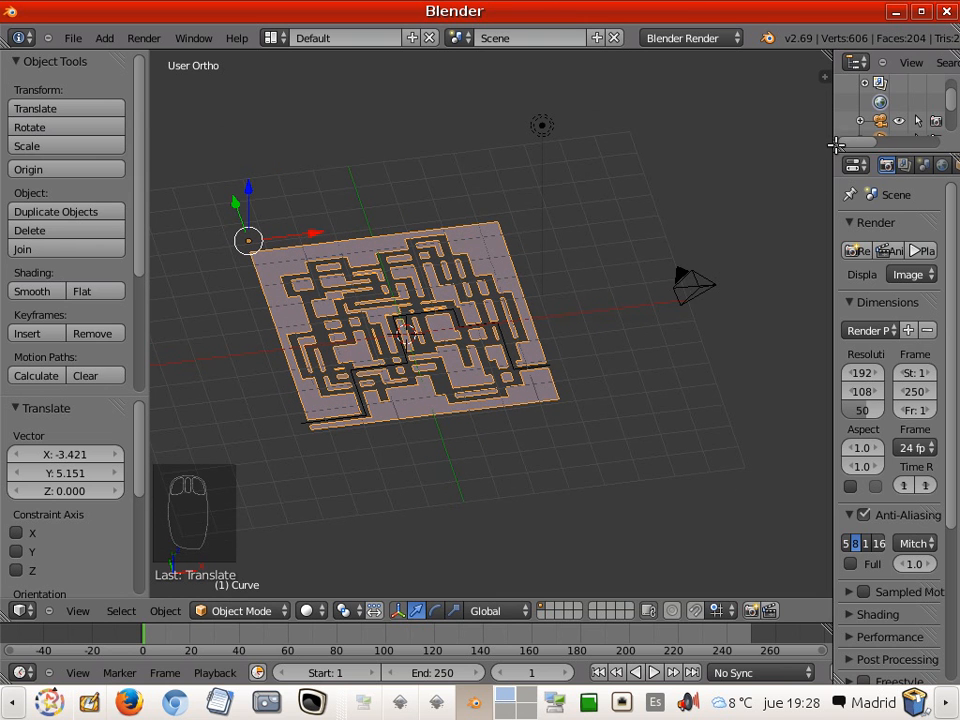
# Widen the properties area and set the maze curve's geometry Extrude to 0.006.
pyautogui.moveTo(836, 163); pyautogui.dragTo(705, 162)
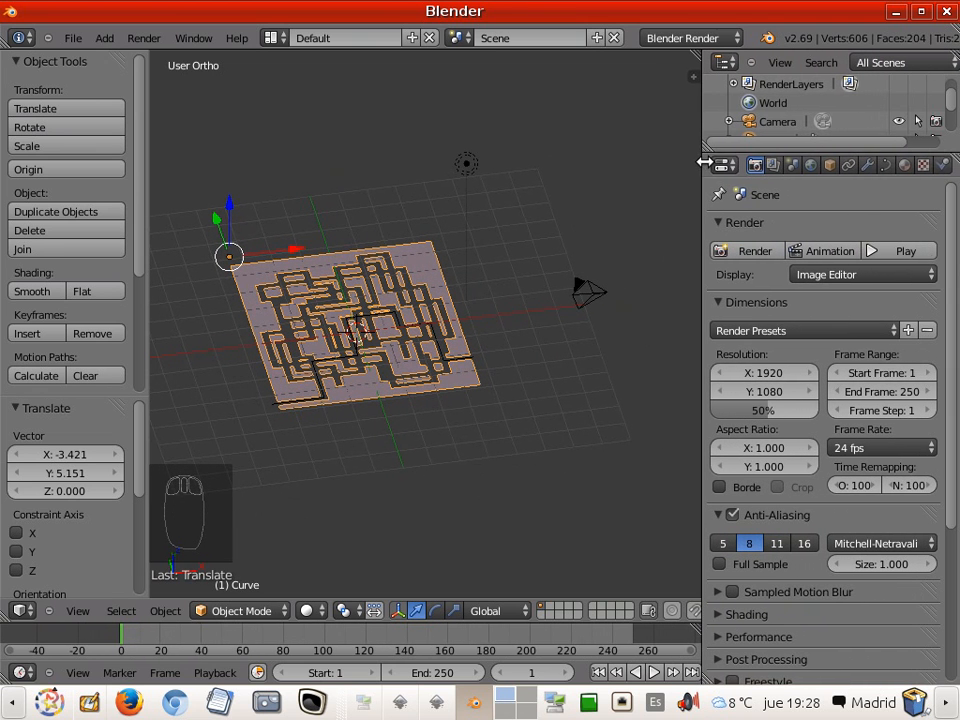
pyautogui.click(886, 168)
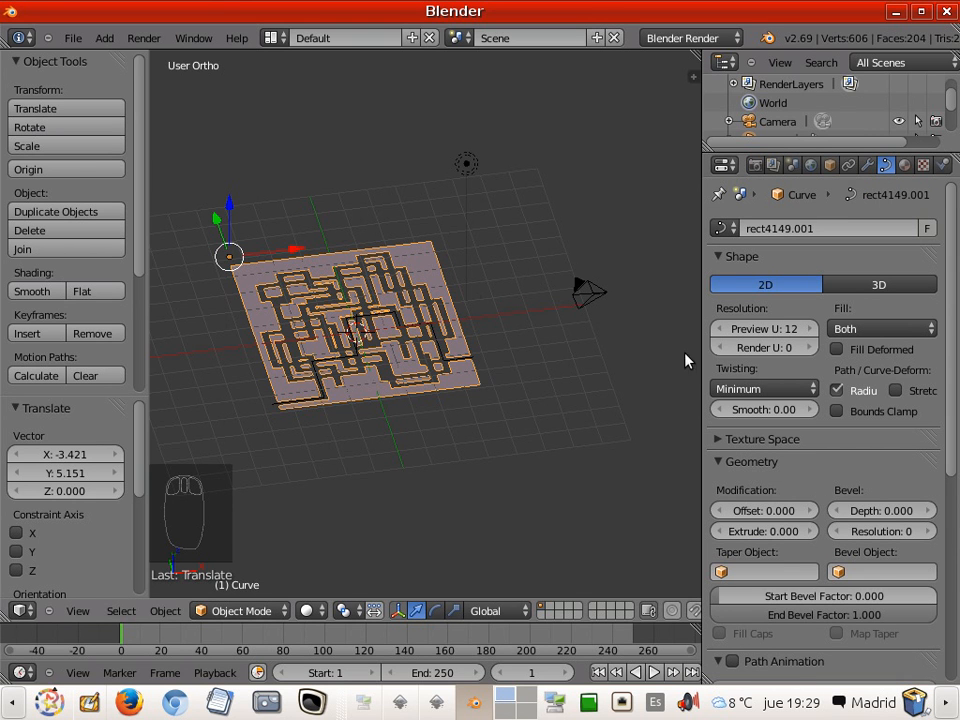
pyautogui.click(809, 531)
pyautogui.click(810, 533)
pyautogui.click(810, 533)
pyautogui.click(810, 533)
pyautogui.click(810, 533)
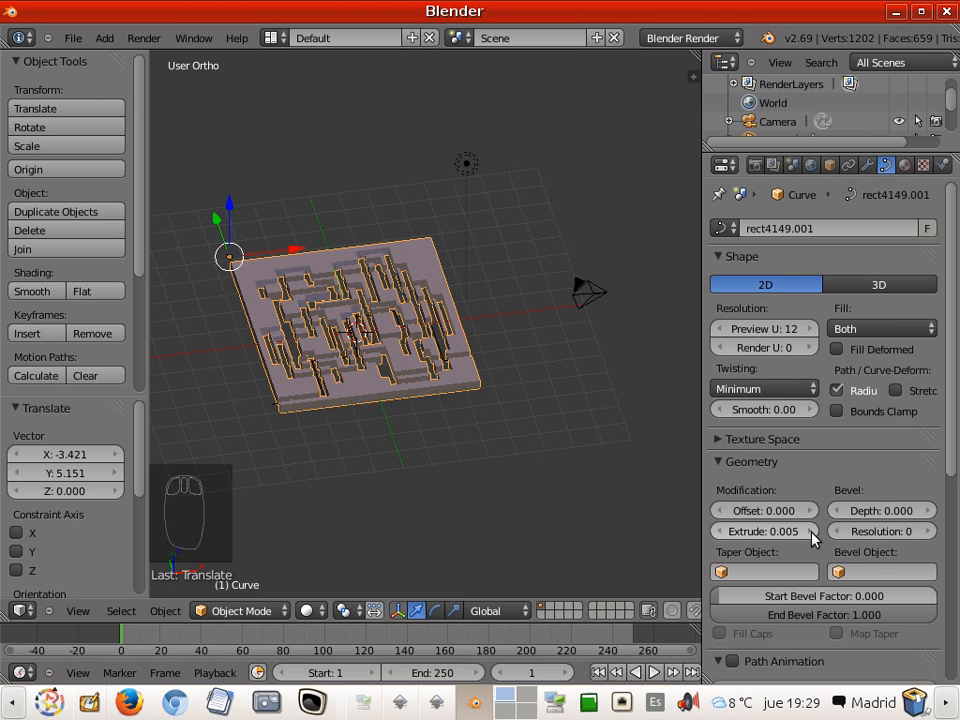
pyautogui.click(810, 533)
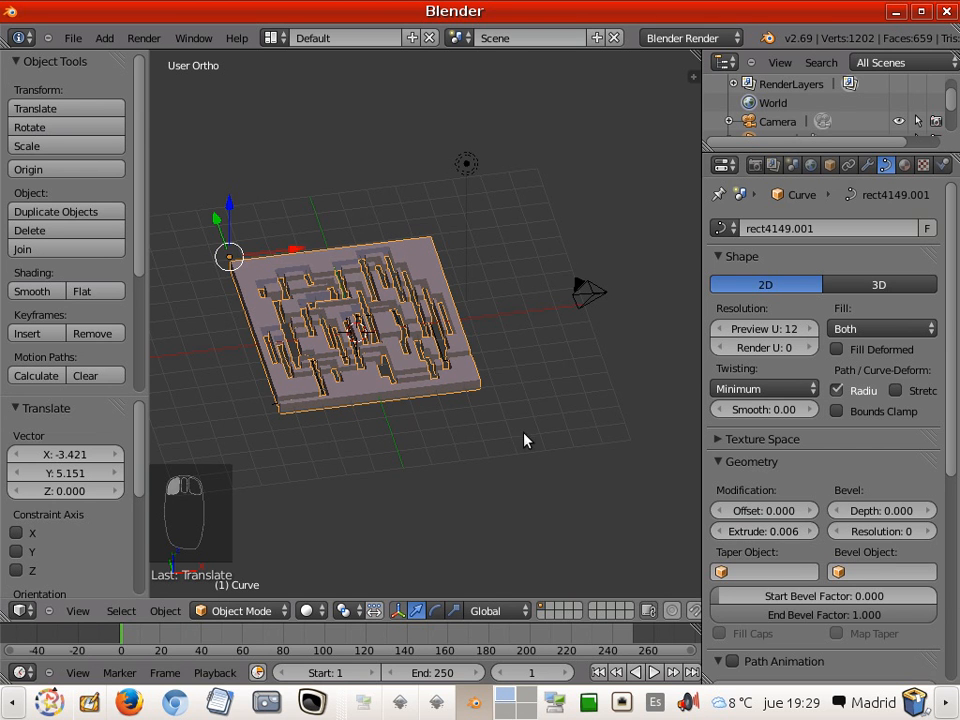
# Add a Monkey mesh at the origin and scale it uniformly to about 0.068 so it fits inside the maze corridors.
pyautogui.scroll(3, 525, 439)
pyautogui.scroll(-3, 485, 424)
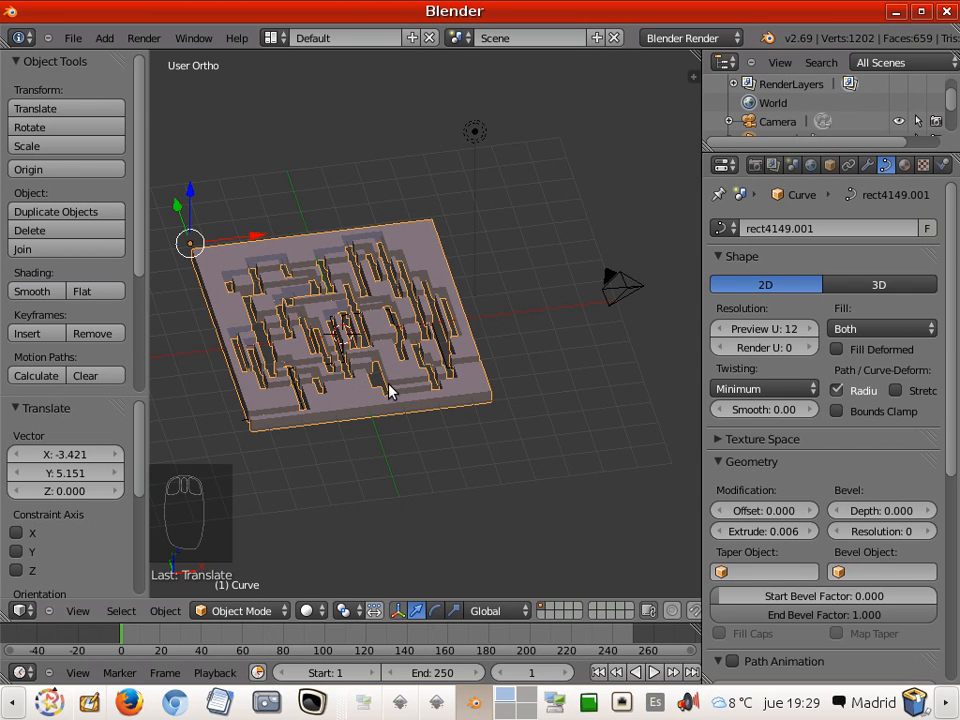
pyautogui.scroll(2, 389, 388)
pyautogui.scroll(-2, 389, 385)
pyautogui.scroll(2, 436, 361)
pyautogui.moveTo(478, 343); pyautogui.dragTo(441, 362, button='middle')
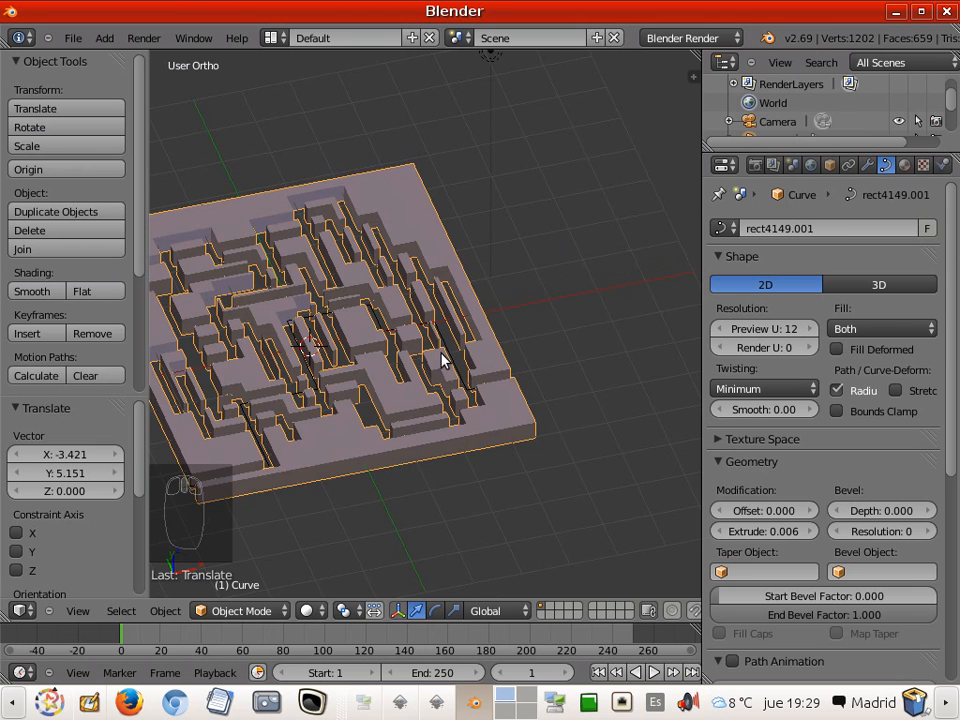
pyautogui.press('KP_7')
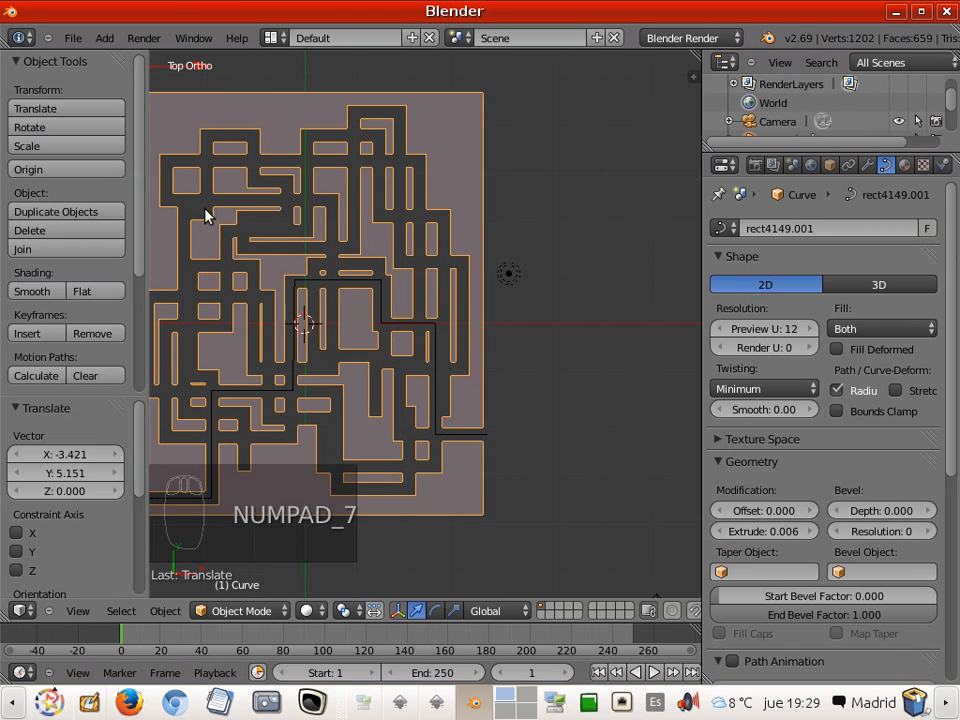
pyautogui.keyDown('shift'); pyautogui.moveTo(287, 236); pyautogui.dragTo(399, 227, button='middle'); pyautogui.keyUp('shift')
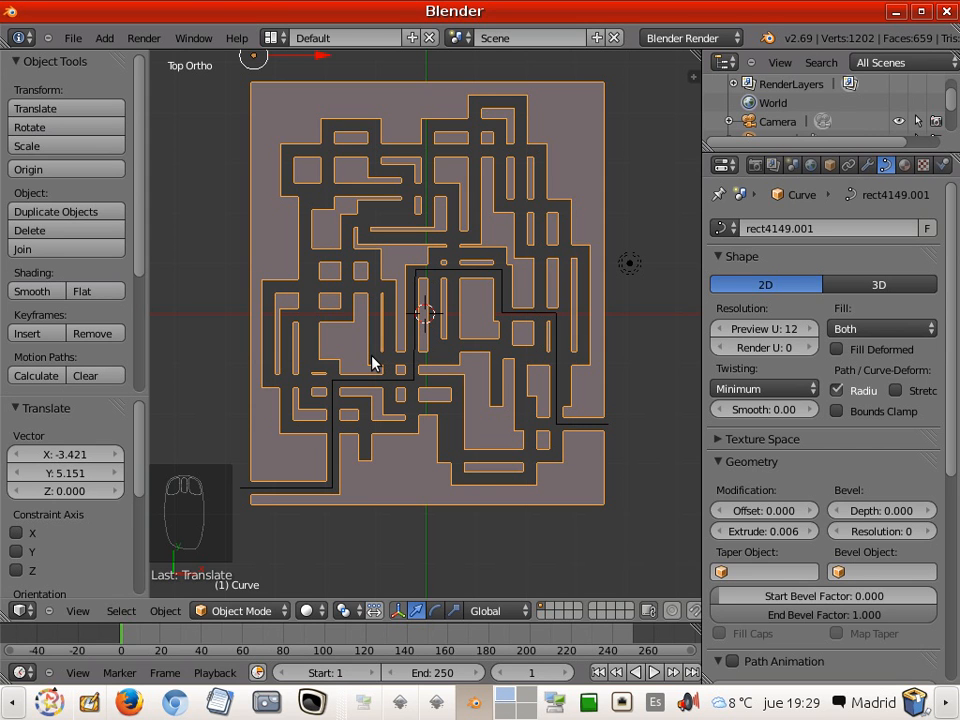
pyautogui.hotkey('shift', 'a')
pyautogui.moveTo(376, 358)
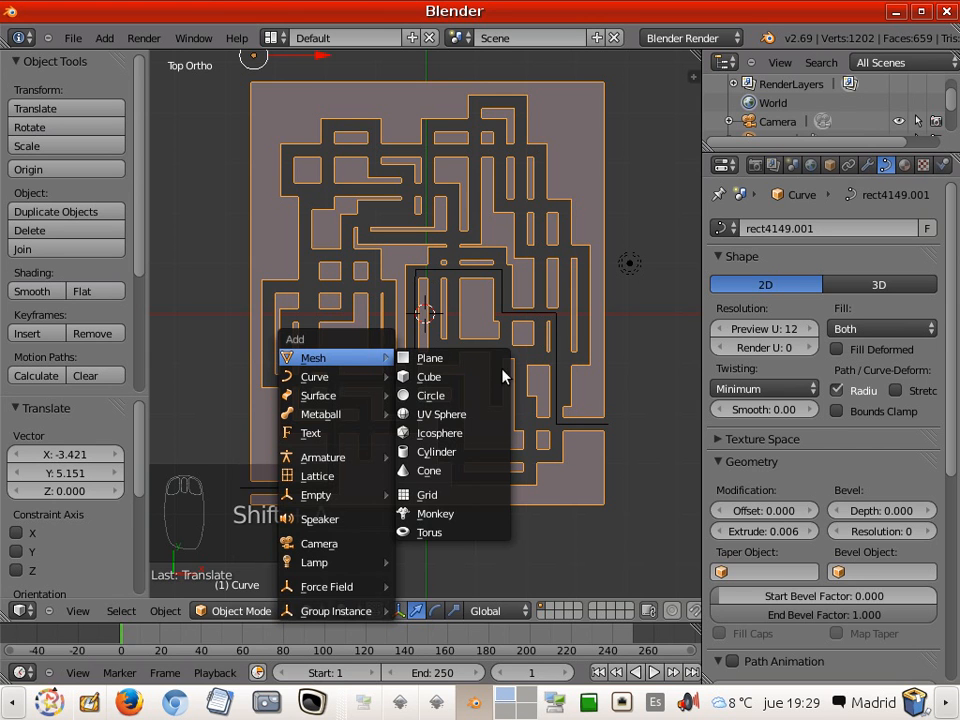
pyautogui.click(444, 510)
pyautogui.click(445, 511)
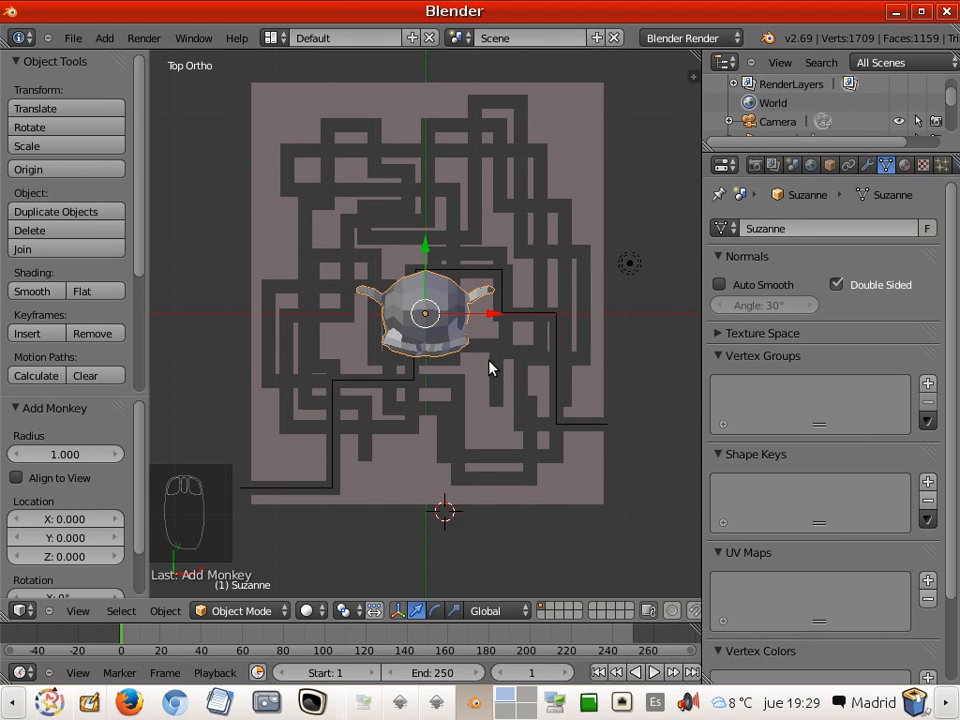
pyautogui.press('s')
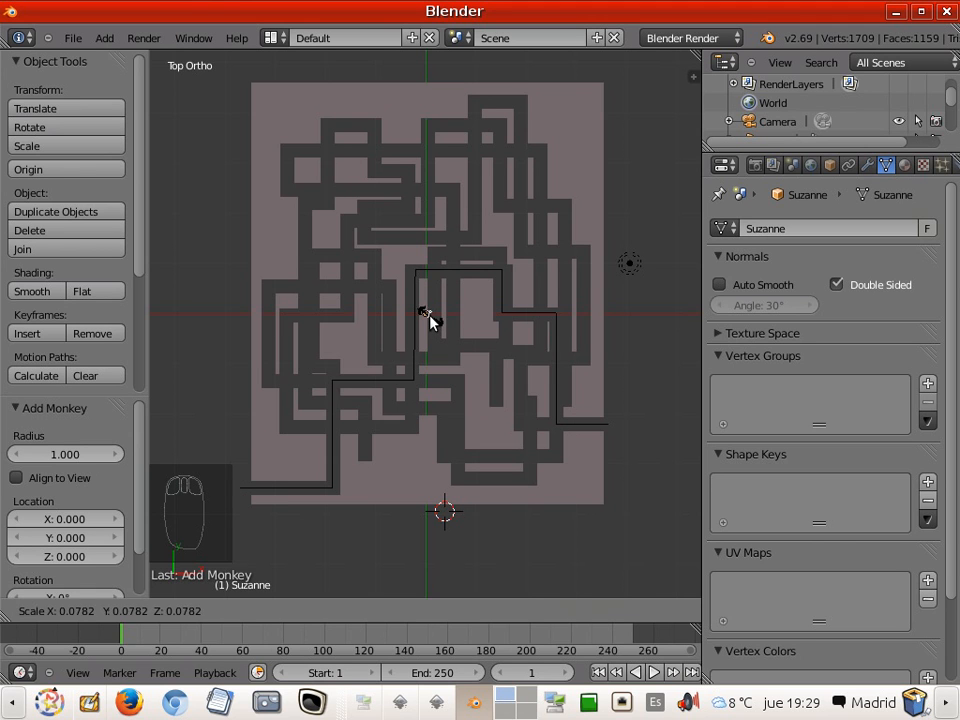
pyautogui.click(427, 318)
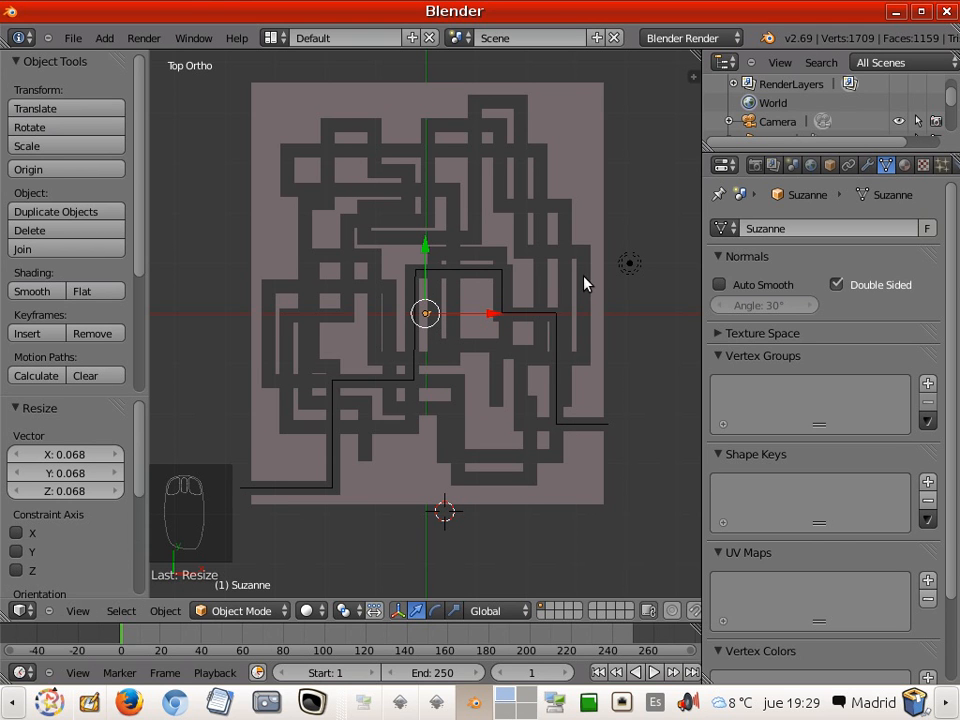
# Add a Follow Path constraint to the monkey, target it to Curve.001, and animate the path.
pyautogui.click(849, 166)
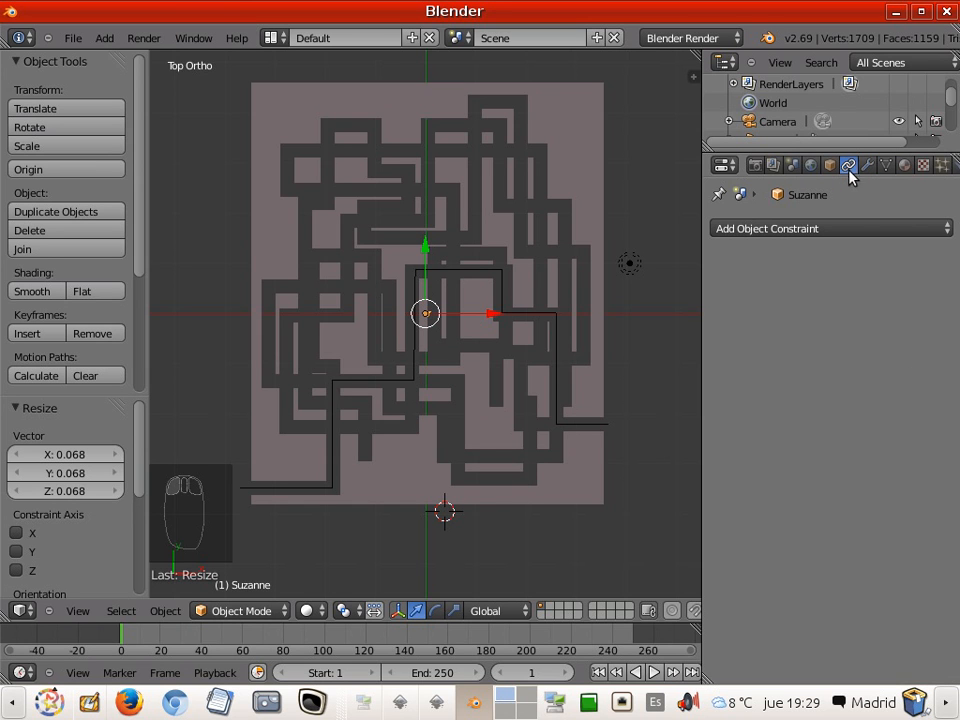
pyautogui.click(875, 229)
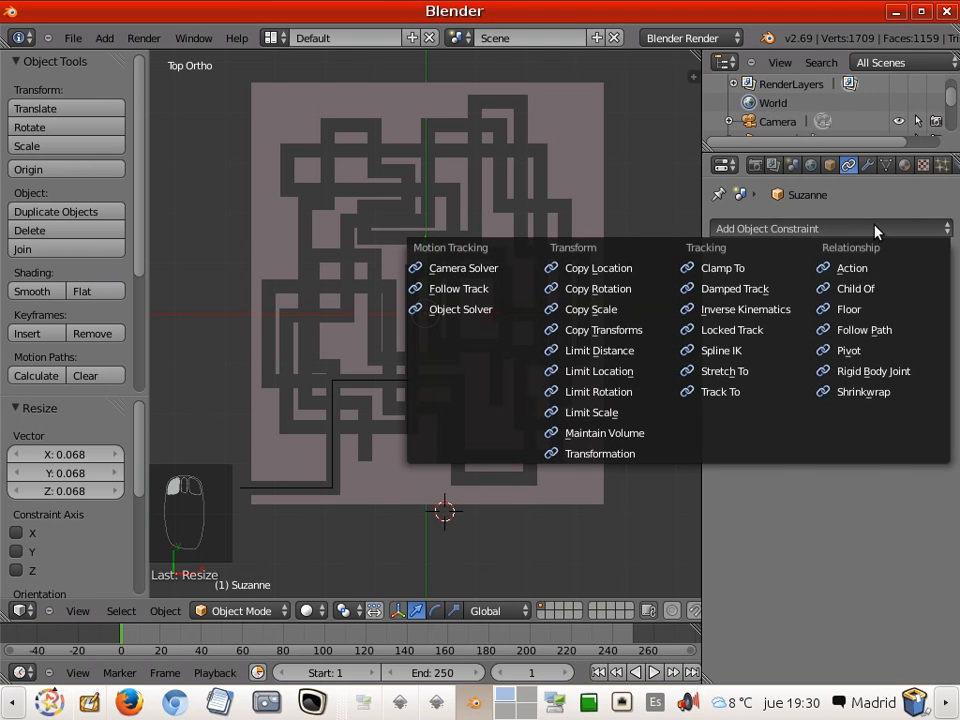
pyautogui.click(905, 331)
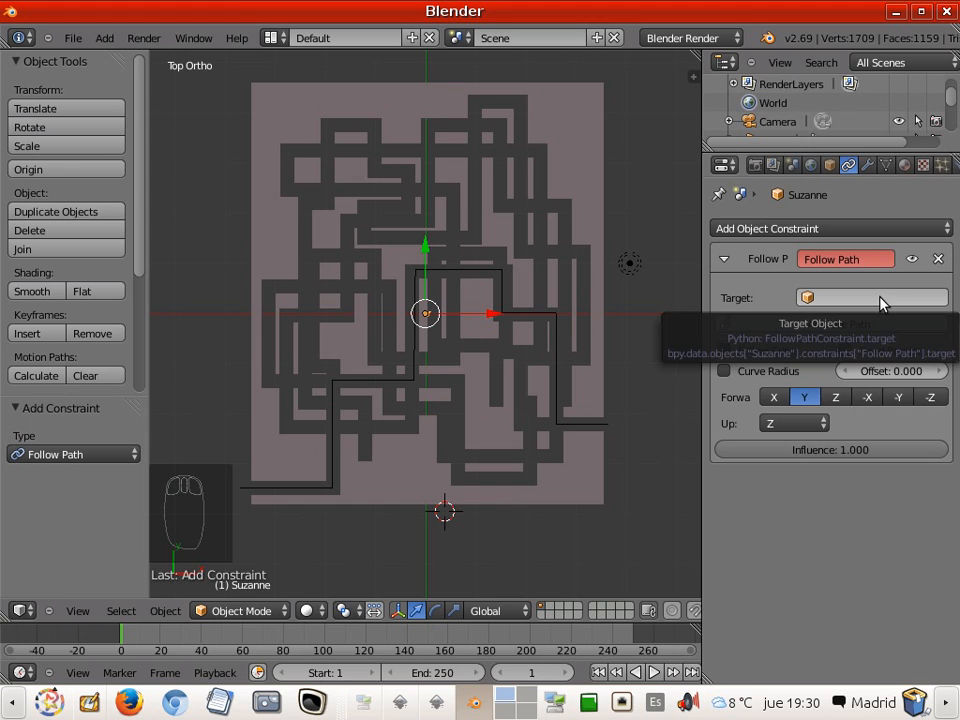
pyautogui.click(880, 297)
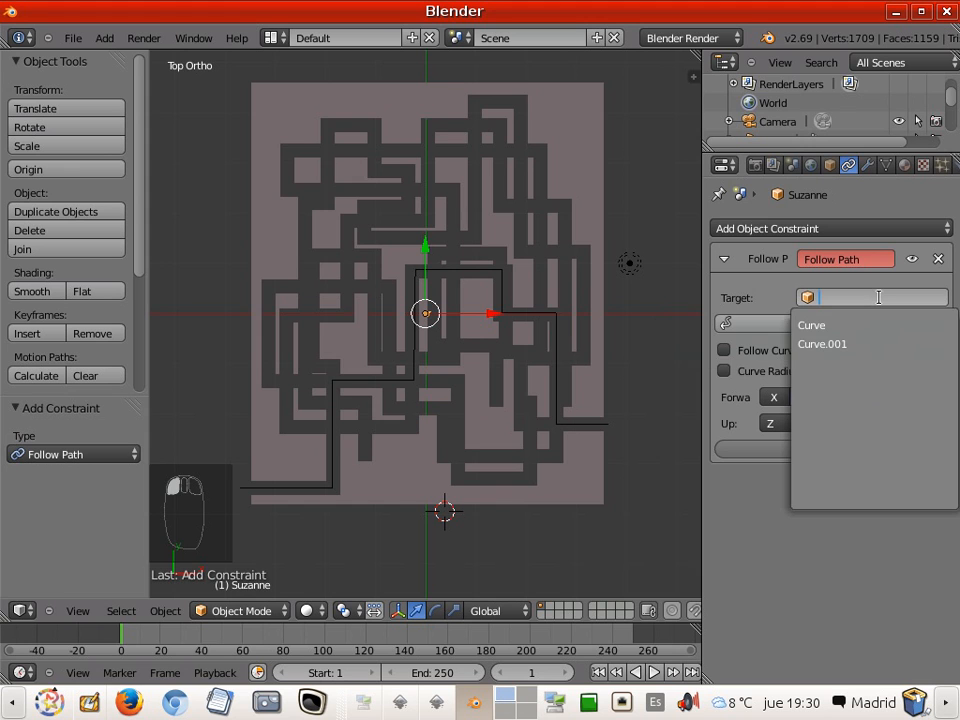
pyautogui.click(850, 343)
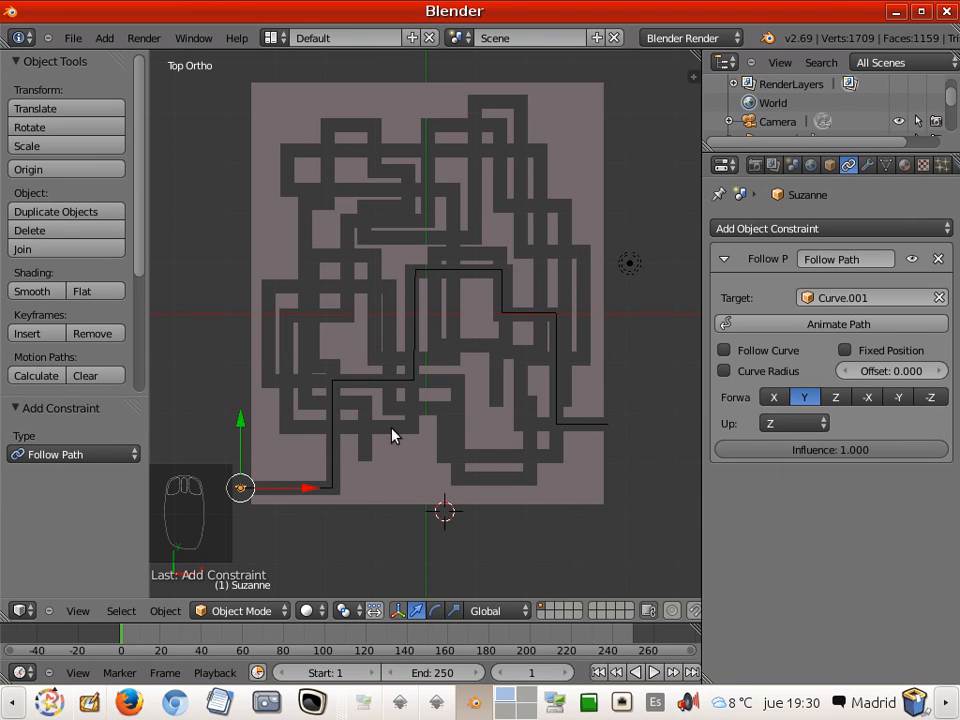
pyautogui.click(845, 326)
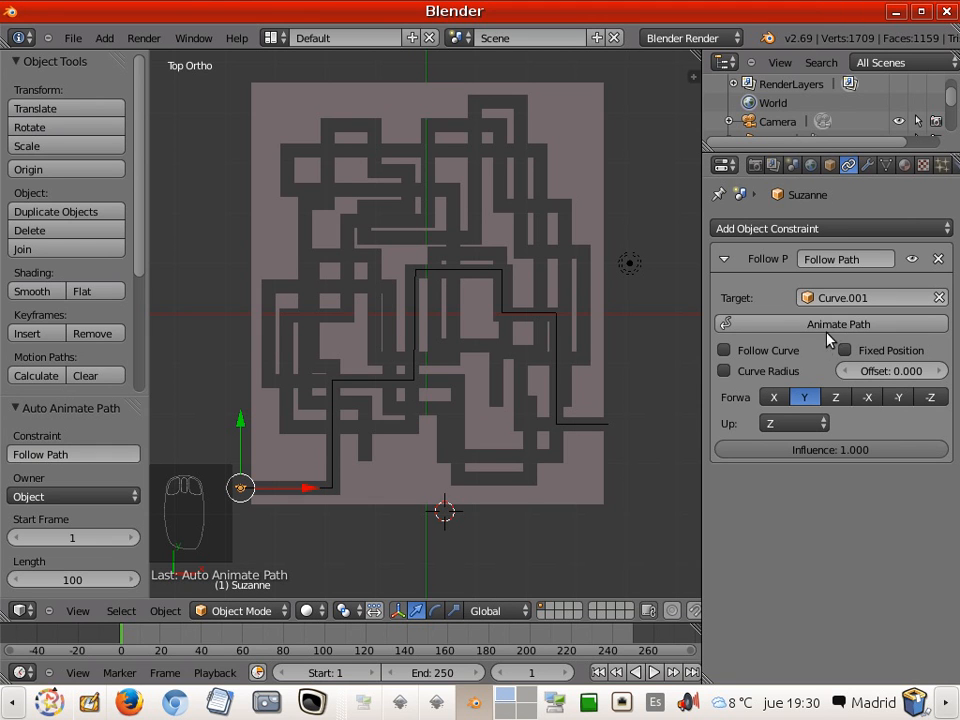
# Enable Follow Curve on the monkey's Follow Path constraint and set its forward axis to -Y.
pyautogui.click(724, 351)
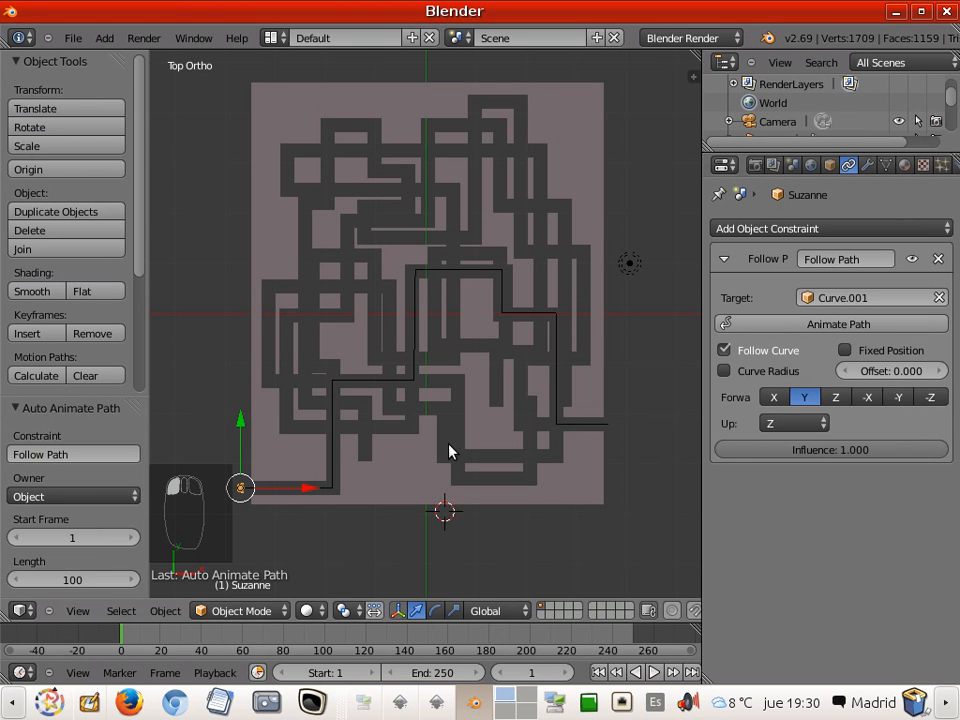
pyautogui.scroll(4, 238, 508)
pyautogui.keyDown('shift'); pyautogui.moveTo(238, 508); pyautogui.dragTo(464, 284, button='middle'); pyautogui.keyUp('shift')
pyautogui.scroll(1, 274, 436)
pyautogui.keyDown('shift'); pyautogui.scroll(1, 252, 460); pyautogui.keyUp('shift')
pyautogui.scroll(1, 251, 467)
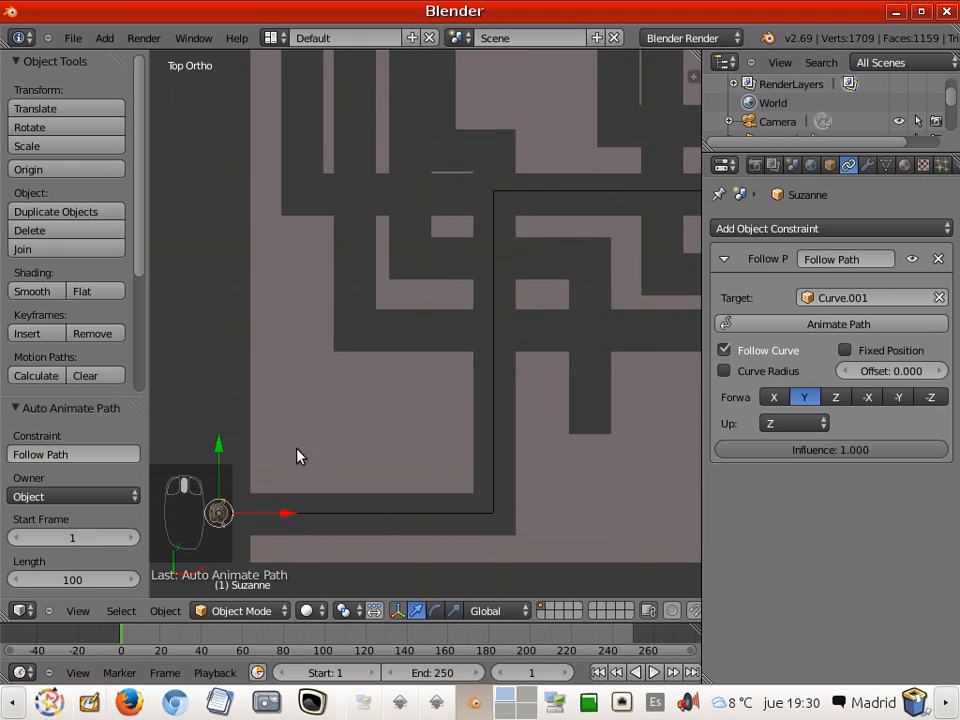
pyautogui.keyDown('shift'); pyautogui.moveTo(242, 490); pyautogui.dragTo(420, 406, button='middle'); pyautogui.keyUp('shift')
pyautogui.scroll(2, 390, 464)
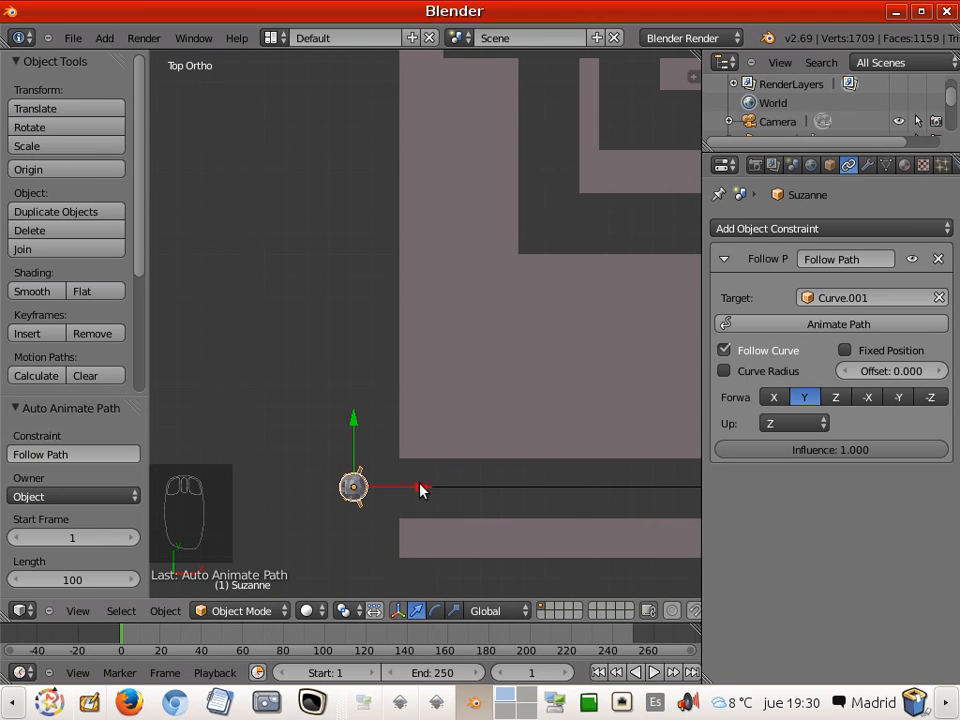
pyautogui.click(899, 399)
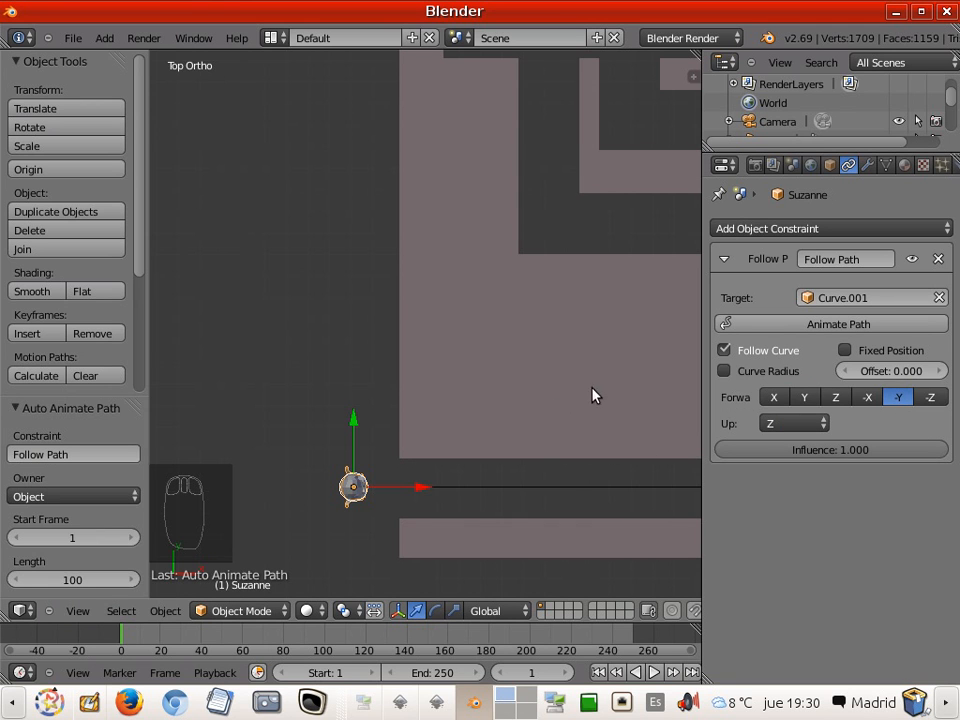
# Play the animation with the whole route in view to check the monkey's travel, and stop it once it reaches the exit.
pyautogui.keyDown('shift'); pyautogui.moveTo(596, 392); pyautogui.dragTo(476, 392, button='middle'); pyautogui.keyUp('shift')
pyautogui.scroll(-4, 476, 392)
pyautogui.scroll(-2, 475, 395)
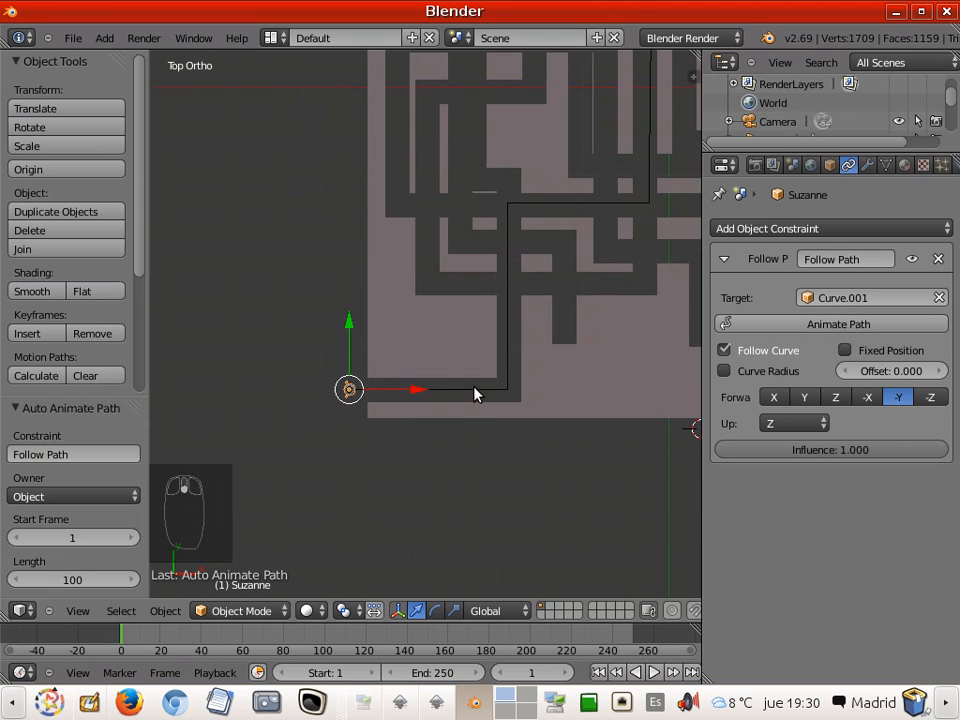
pyautogui.keyDown('shift'); pyautogui.moveTo(546, 360); pyautogui.dragTo(380, 456, button='middle'); pyautogui.keyUp('shift')
pyautogui.scroll(-2, 406, 404)
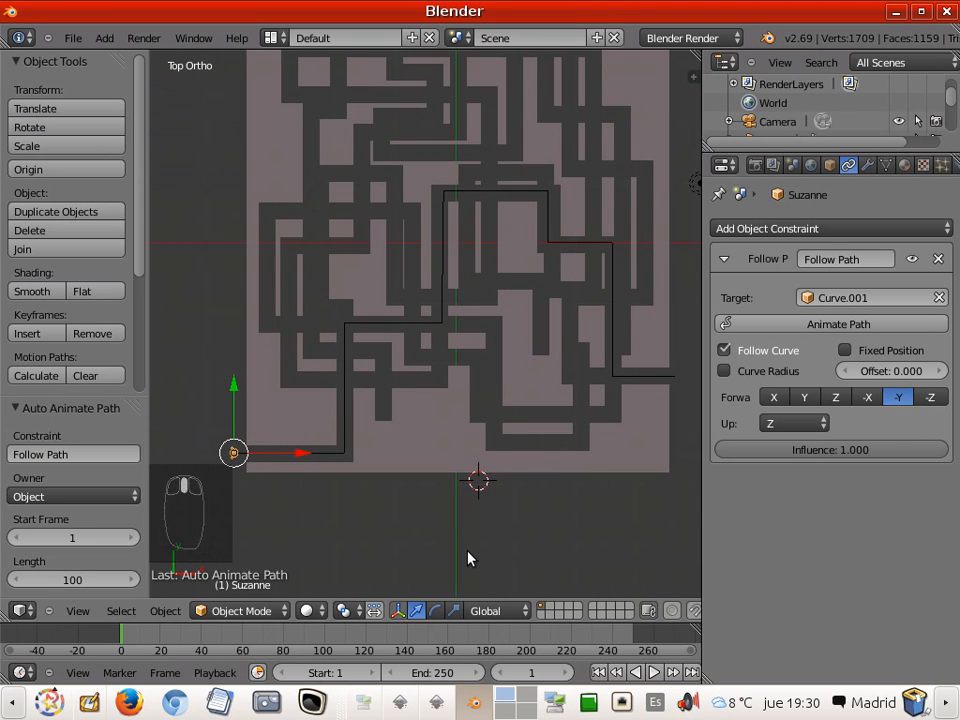
pyautogui.click(652, 672)
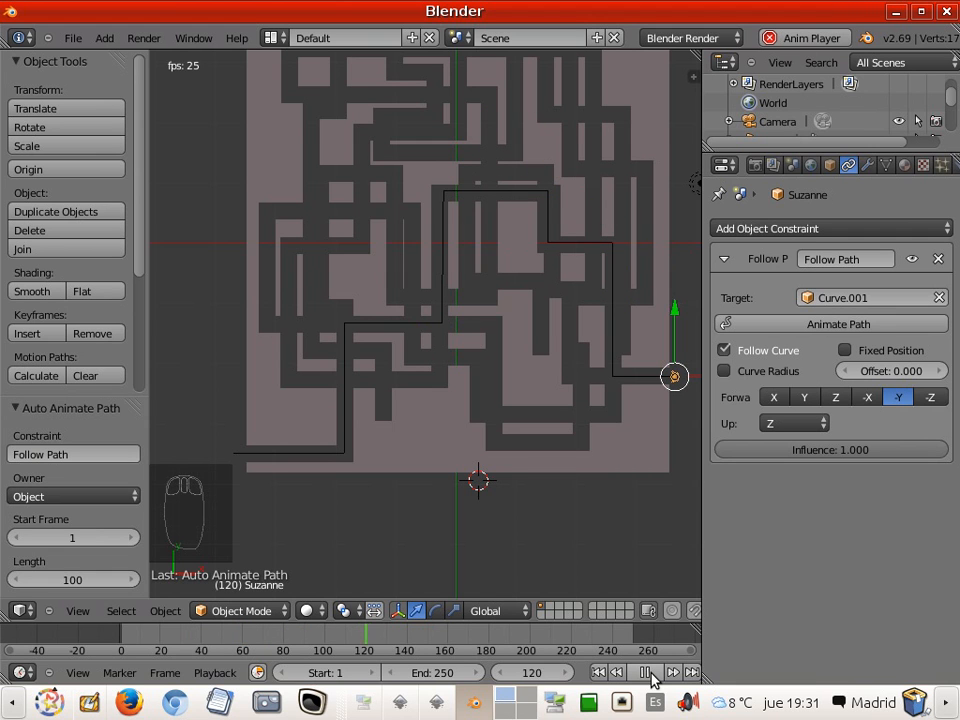
pyautogui.click(646, 674)
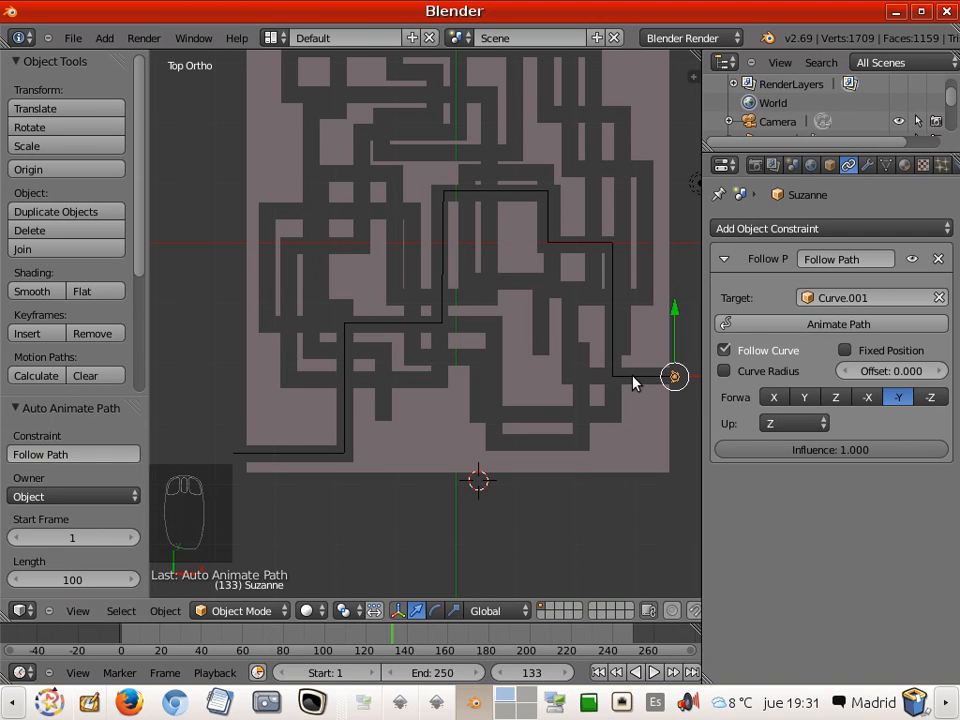
# Set the route curve's path animation length to 200 frames and play the animation through to the end of the route.
pyautogui.rightClick(632, 381)
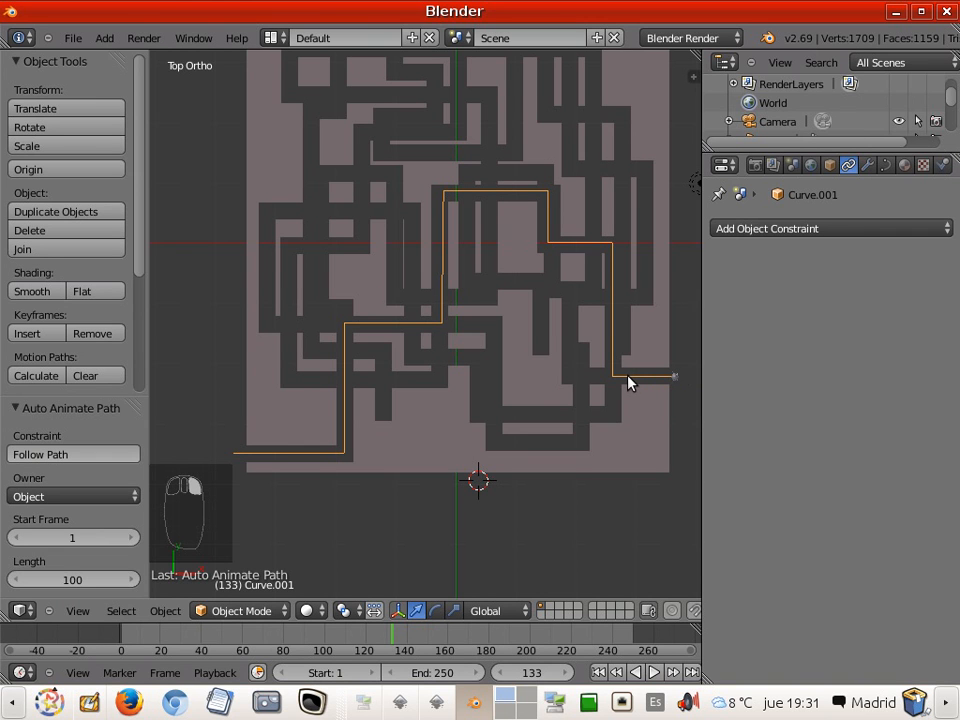
pyautogui.click(886, 166)
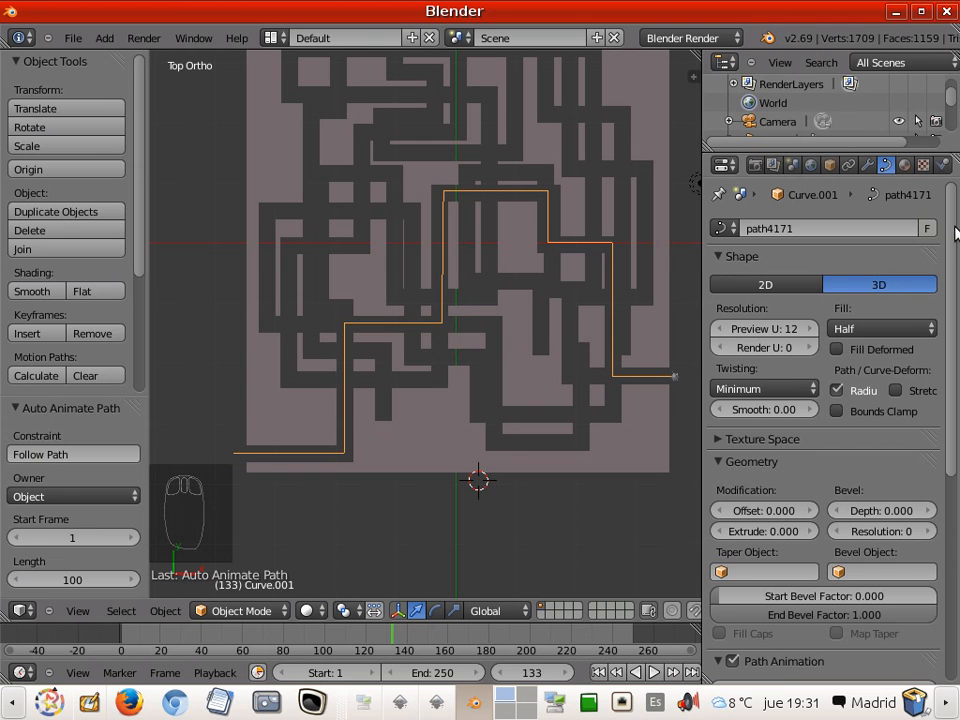
pyautogui.moveTo(952, 236); pyautogui.dragTo(951, 424)
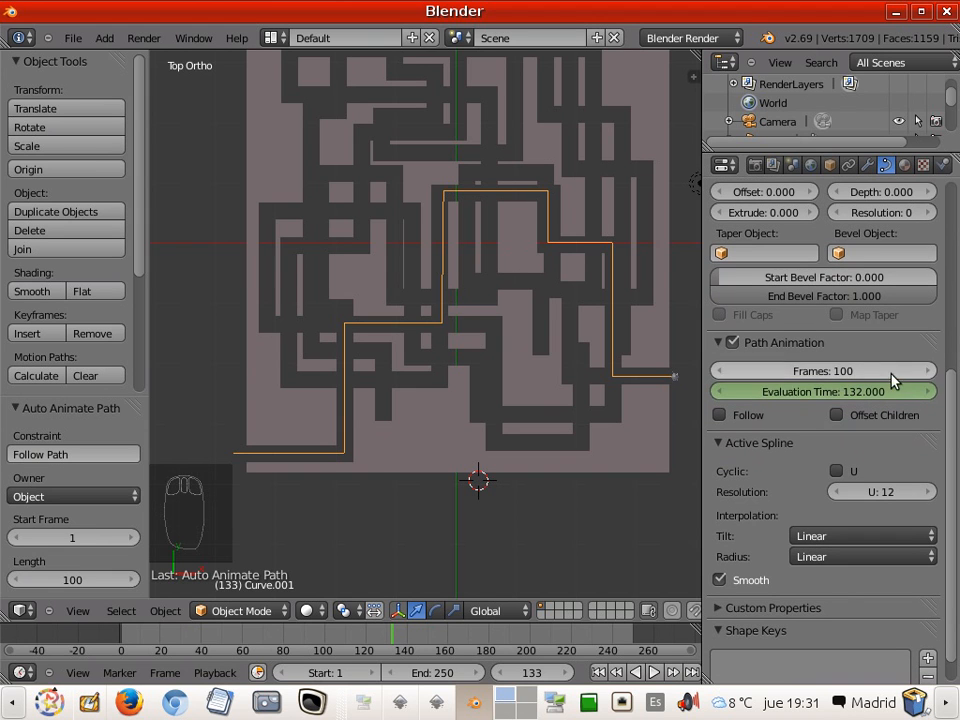
pyautogui.click(826, 371)
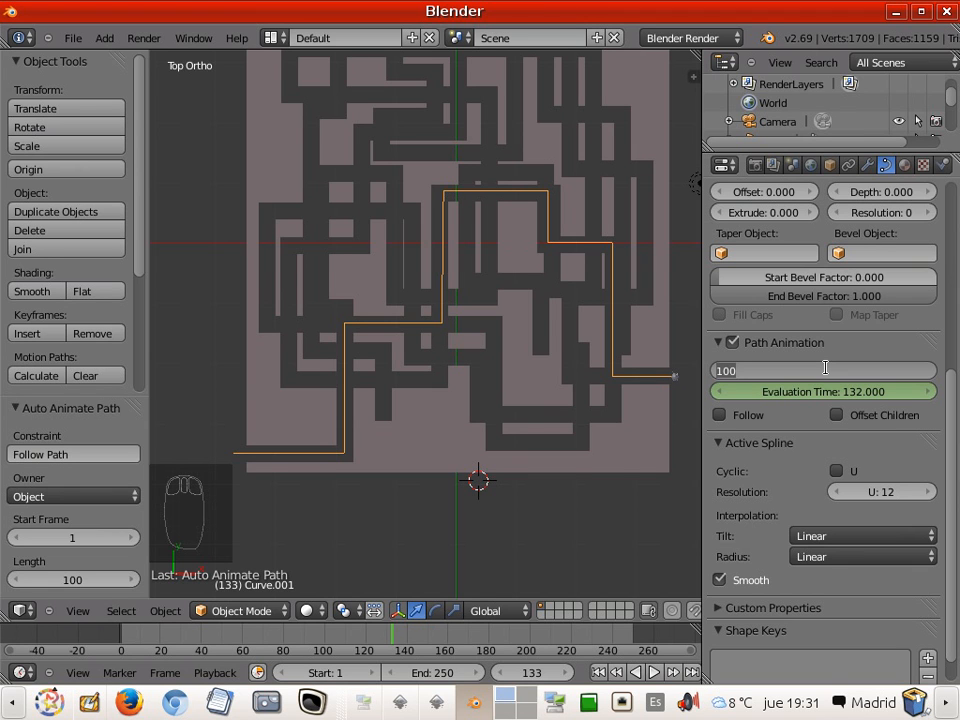
pyautogui.write('200')
pyautogui.press('Return')
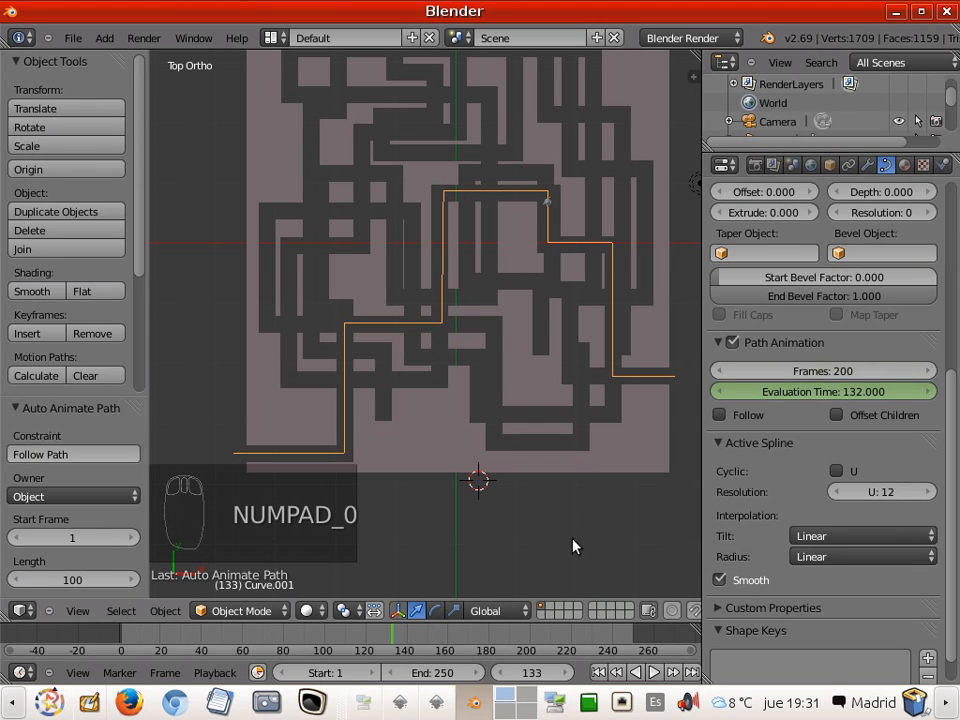
pyautogui.click(654, 674)
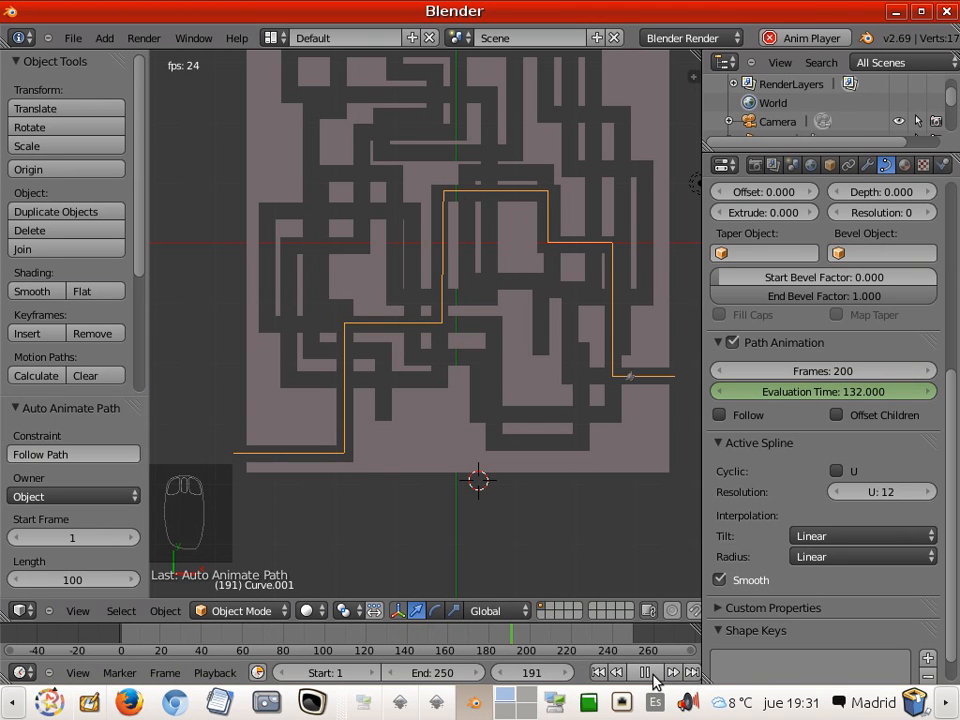
pyautogui.click(652, 676)
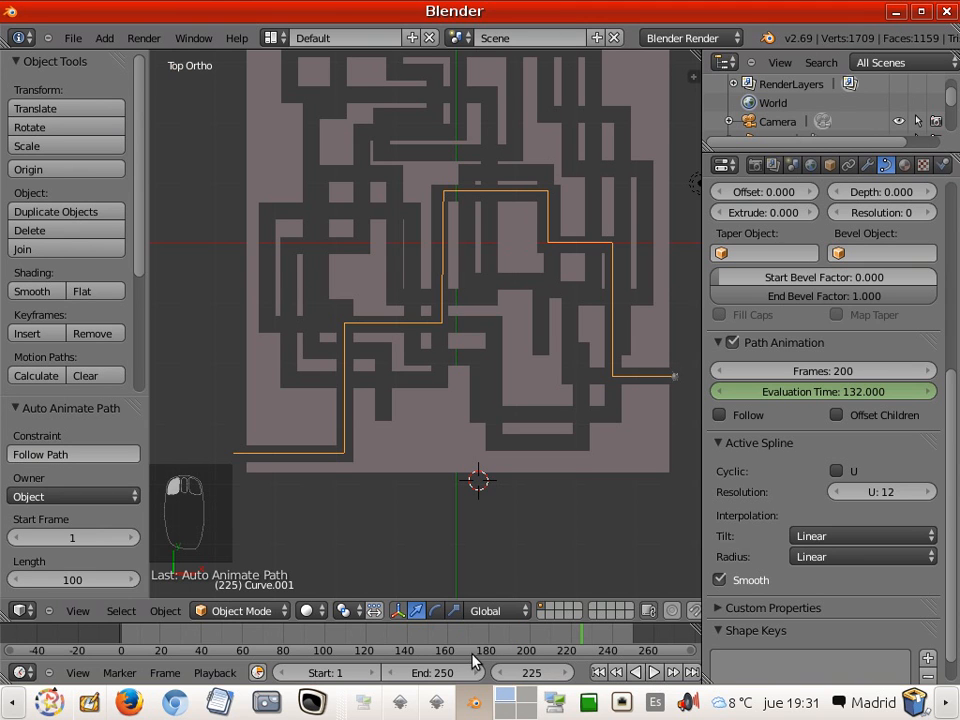
# Set the route curve's path animation length back to 100 frames.
pyautogui.click(824, 370)
pyautogui.write('100')
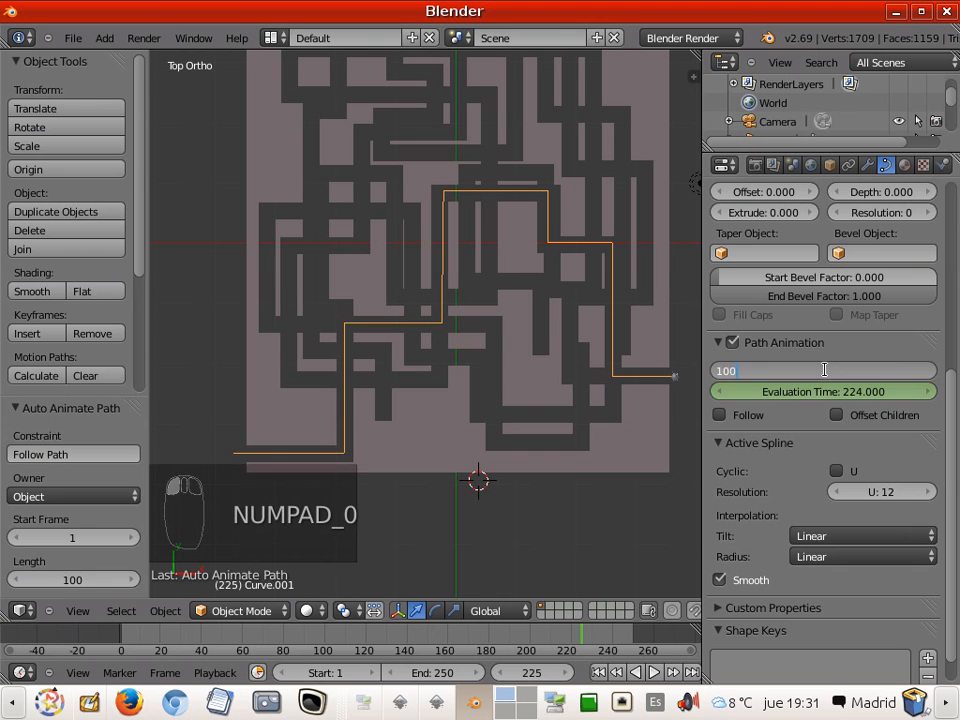
pyautogui.press('Return')
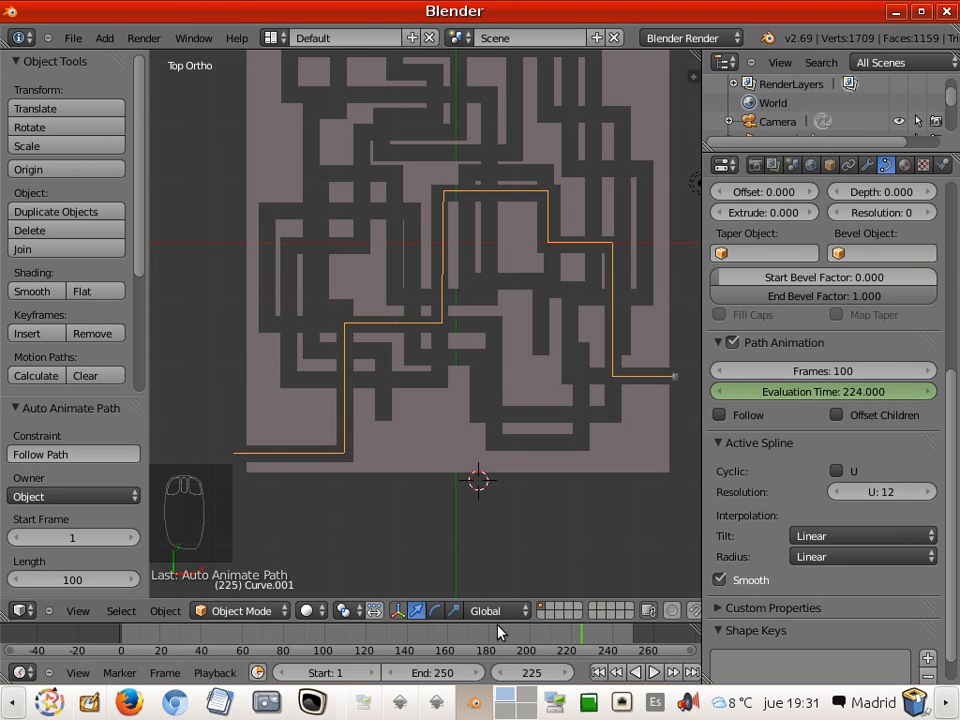
# Set the timeline's end frame to 100 and play the animation from the start to check the monkey's travel, then stop it.
pyautogui.click(433, 673)
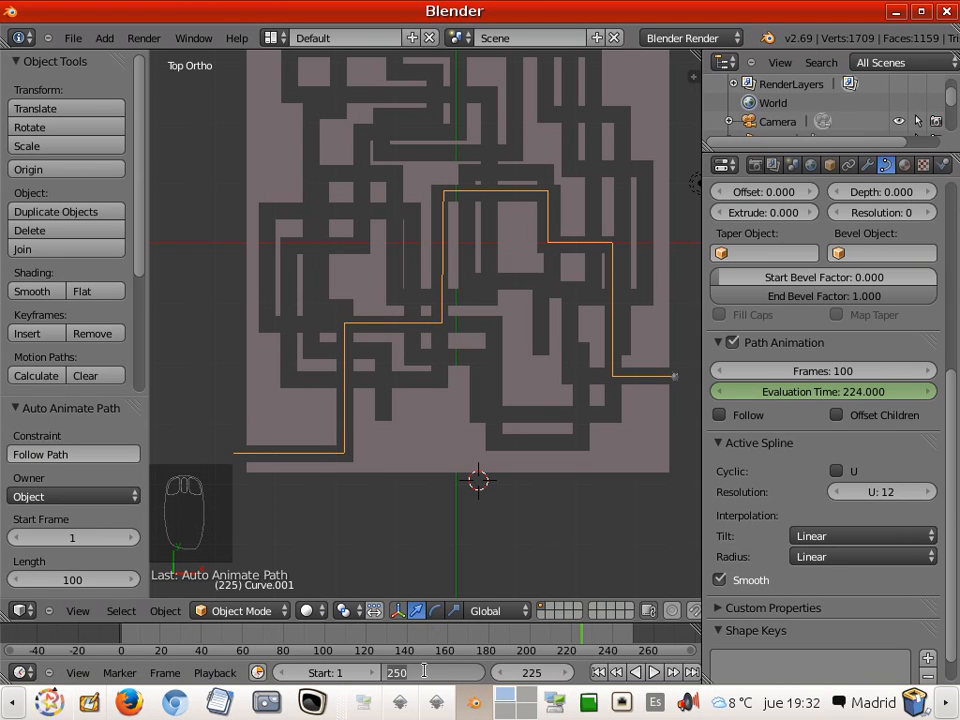
pyautogui.write('100')
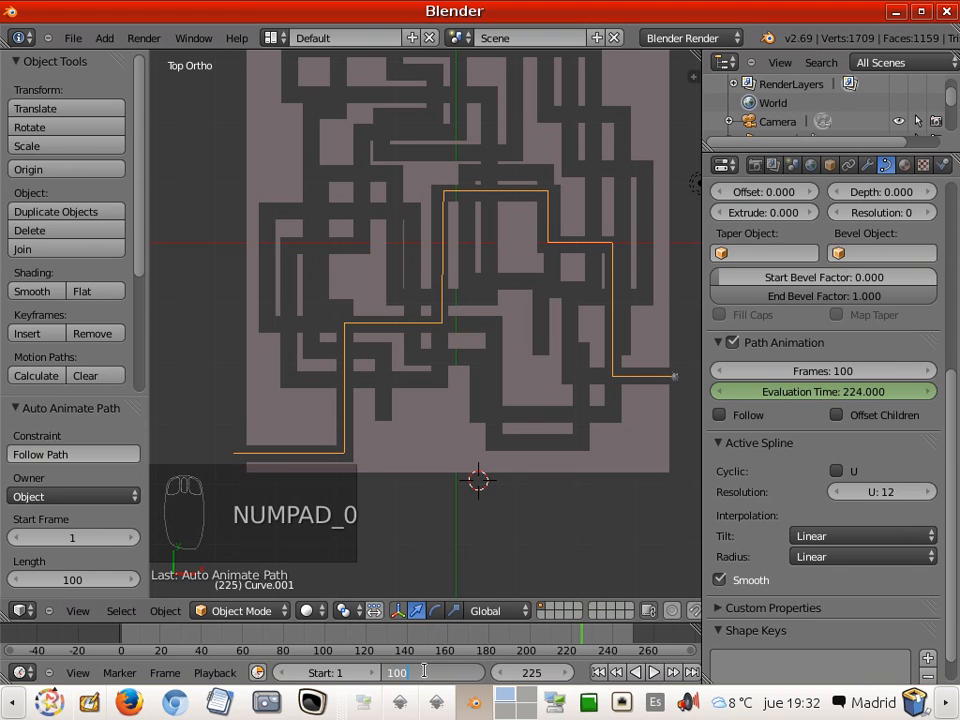
pyautogui.press('Return')
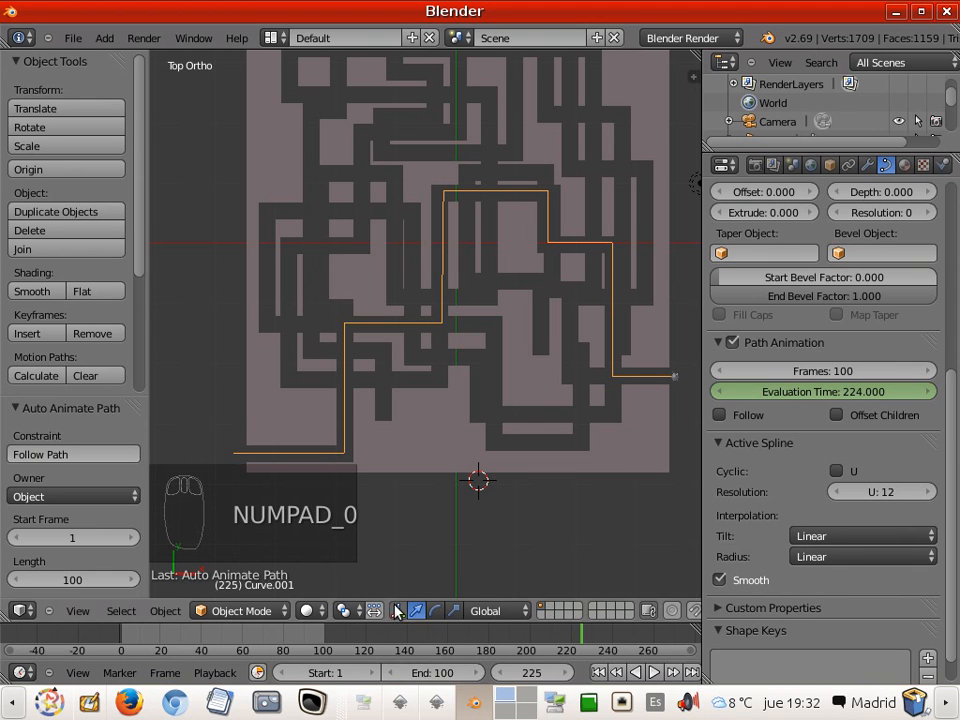
pyautogui.click(616, 673)
pyautogui.hotkey('alt', 'a')
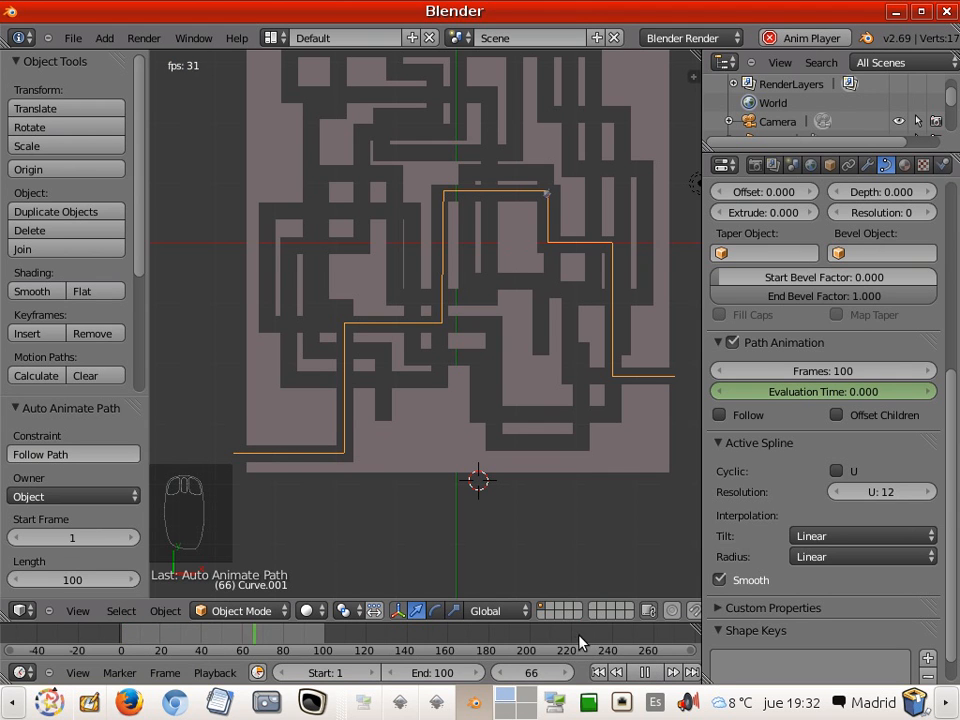
pyautogui.click(647, 673)
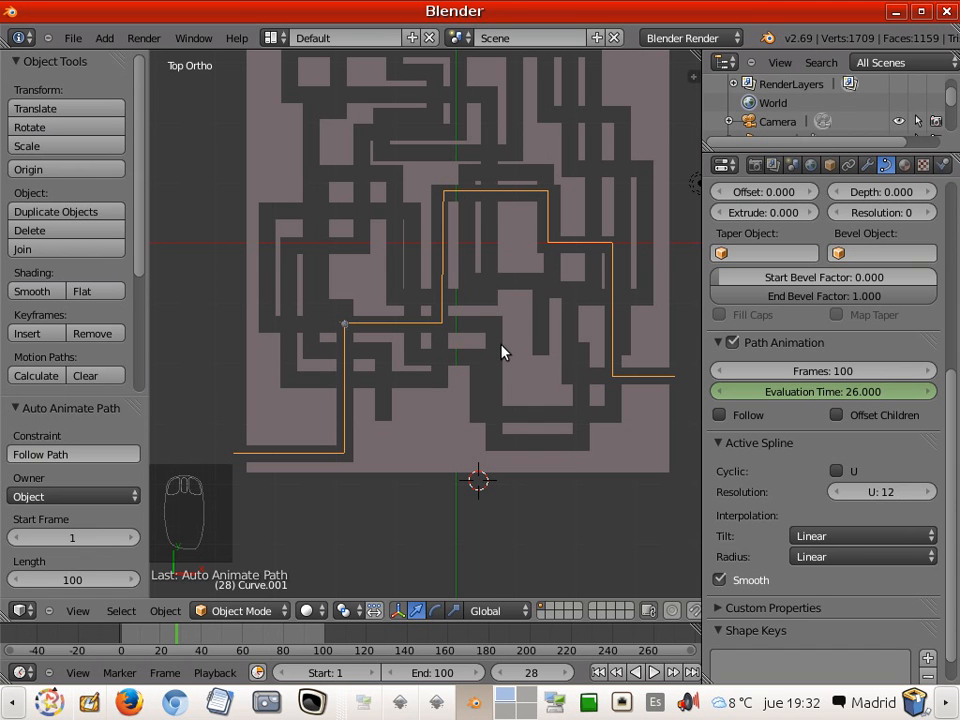
# Select the extruded maze and switch the render engine to Cycles Render.
pyautogui.scroll(-2, 502, 352)
pyautogui.moveTo(532, 392); pyautogui.dragTo(500, 298, button='middle')
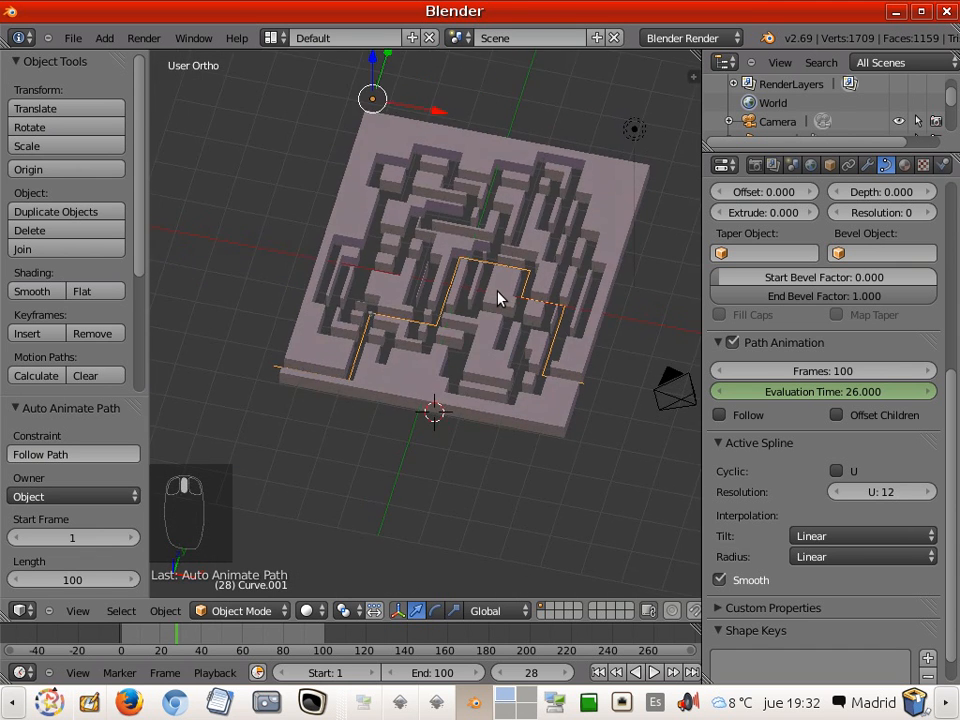
pyautogui.click(438, 328)
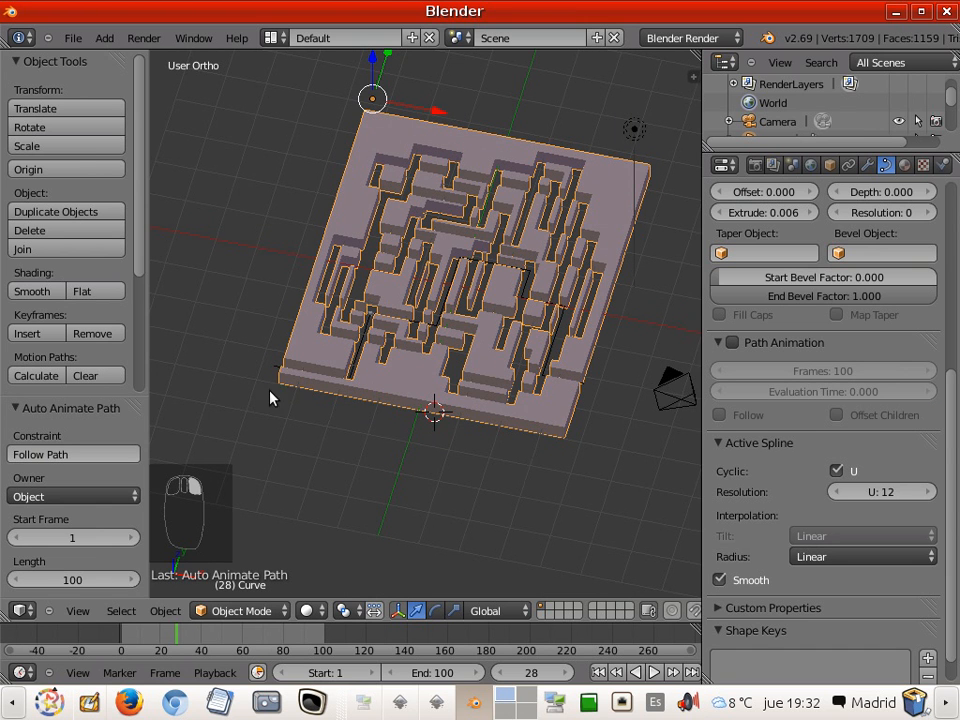
pyautogui.scroll(5, 400, 364)
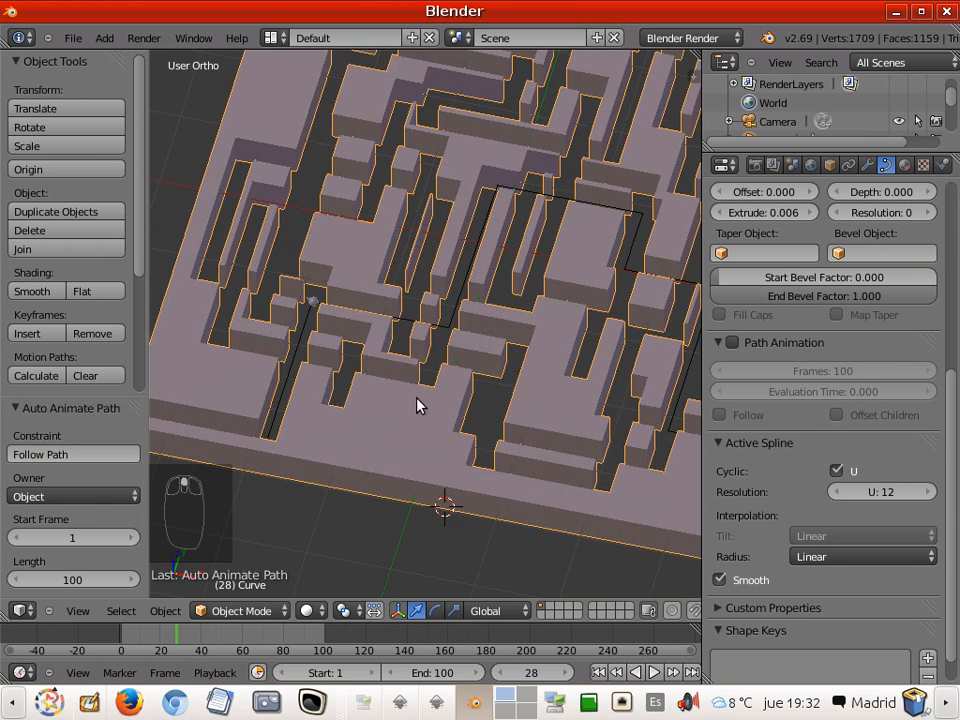
pyautogui.scroll(-4, 436, 402)
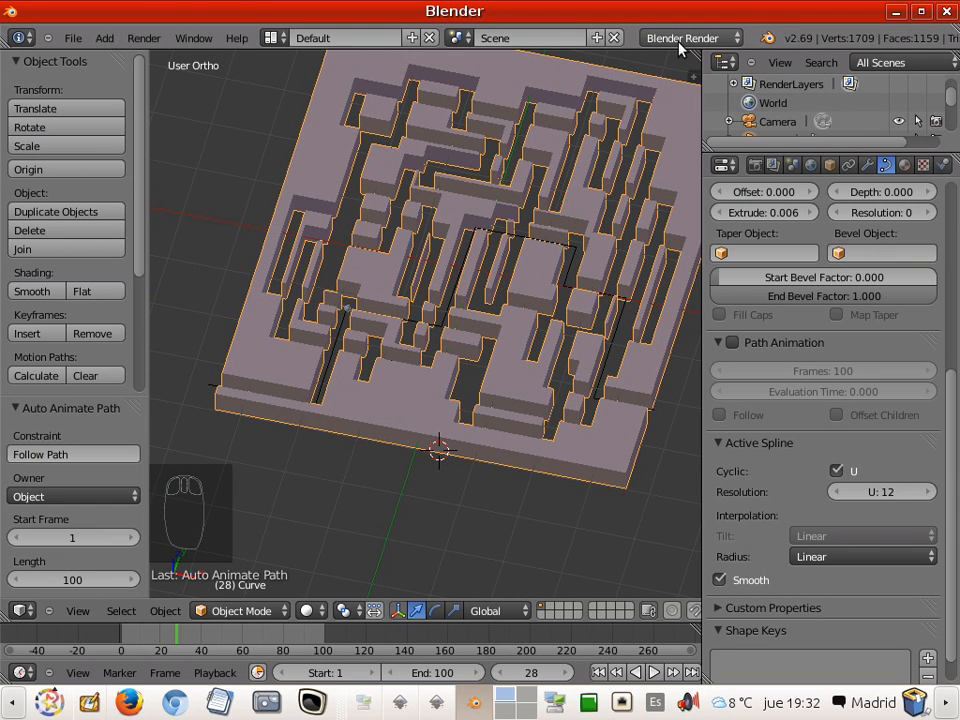
pyautogui.click(735, 38)
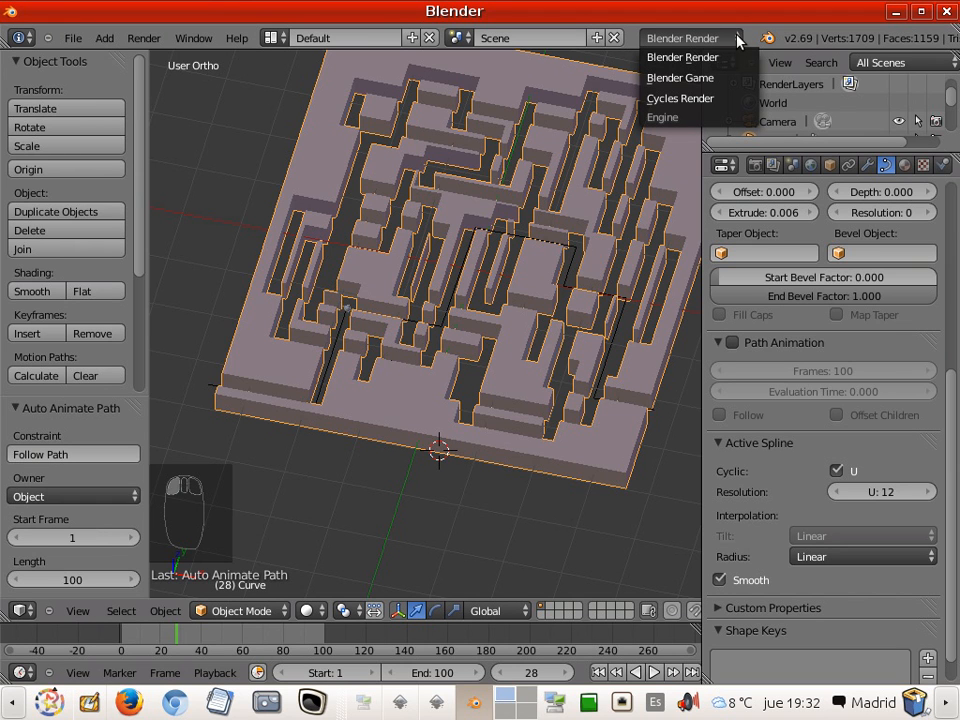
pyautogui.click(700, 100)
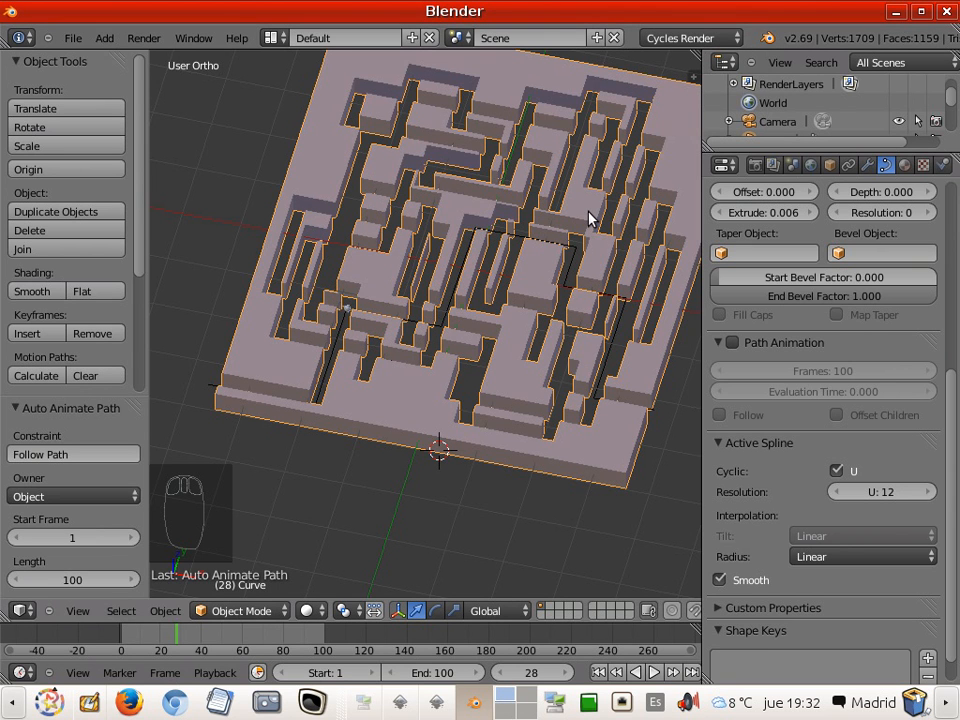
# Enable nodes on the maze's material and set its Diffuse BSDF color to a light brown.
pyautogui.click(905, 166)
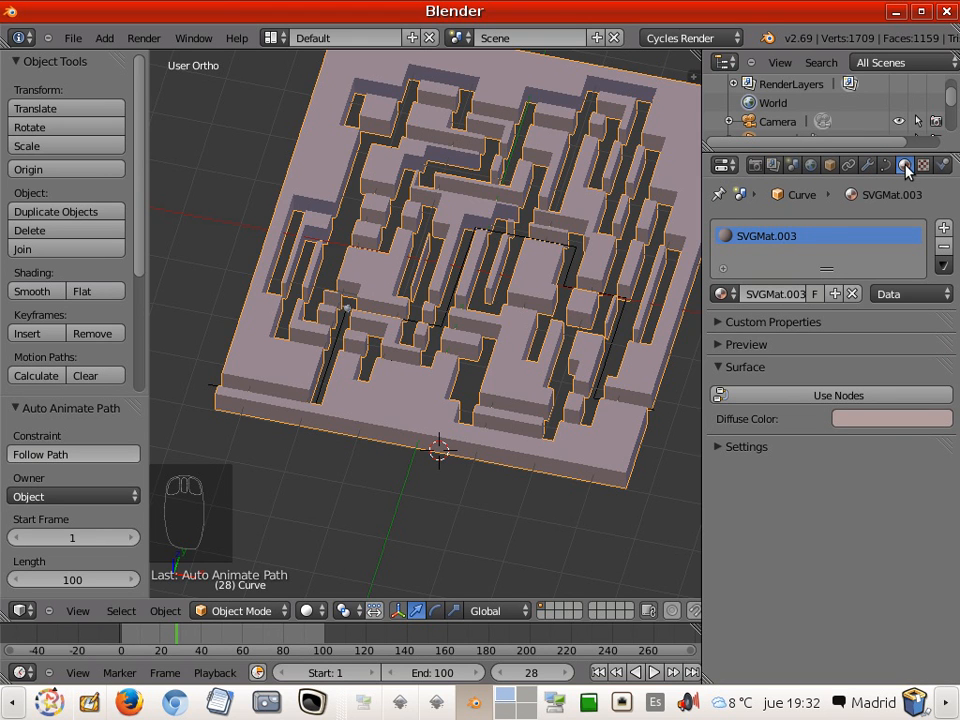
pyautogui.click(830, 398)
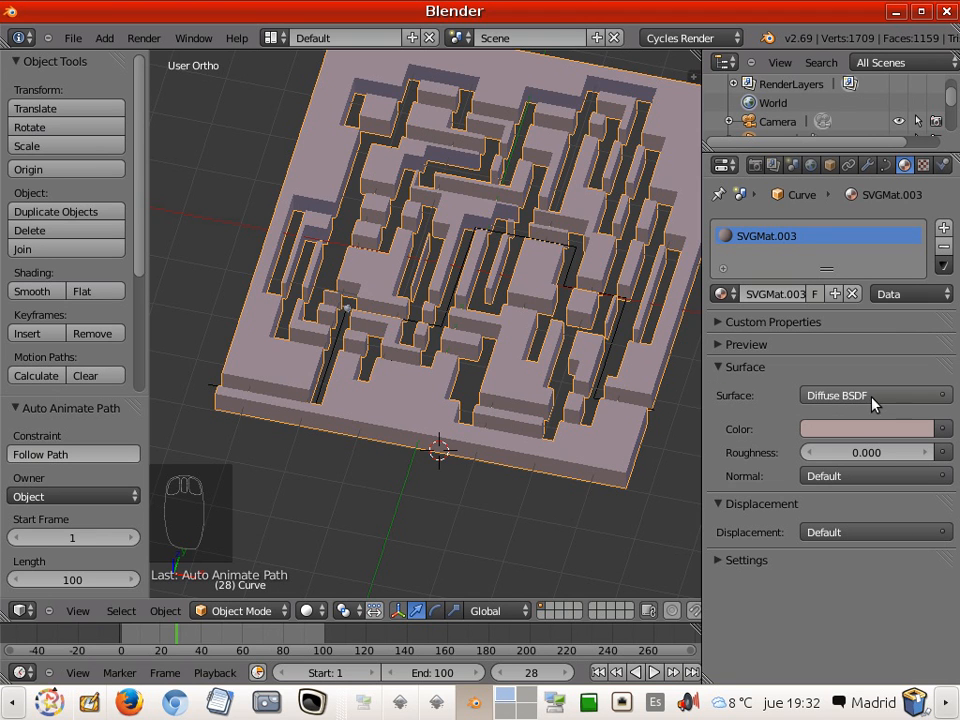
pyautogui.click(853, 430)
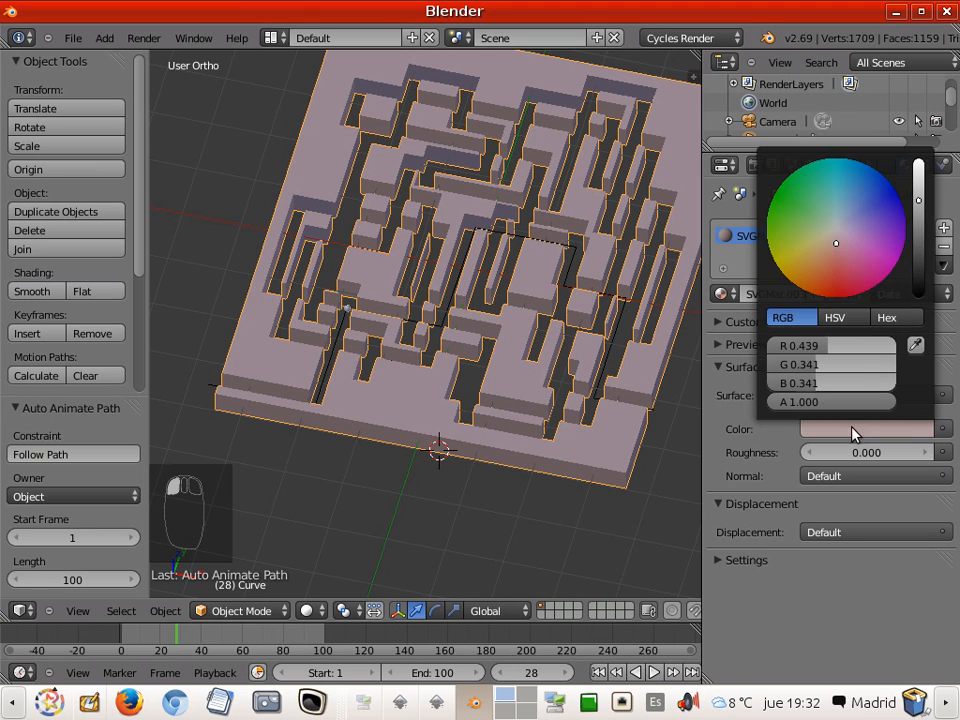
pyautogui.click(807, 275)
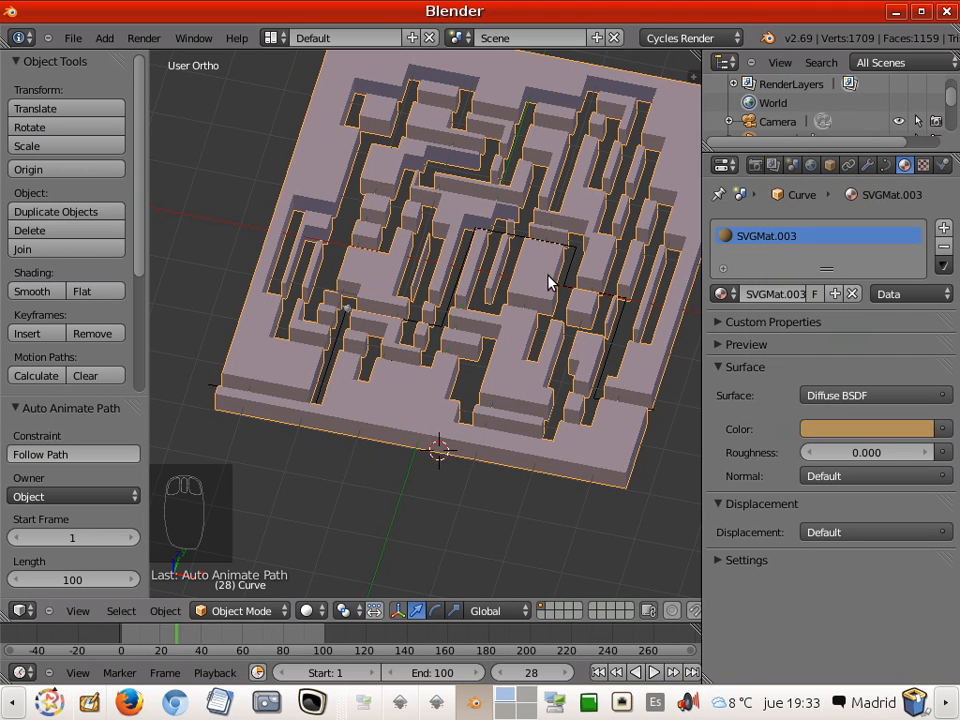
# Set the viewport color of the maze's material to the same light brown as its surface.
pyautogui.click(716, 563)
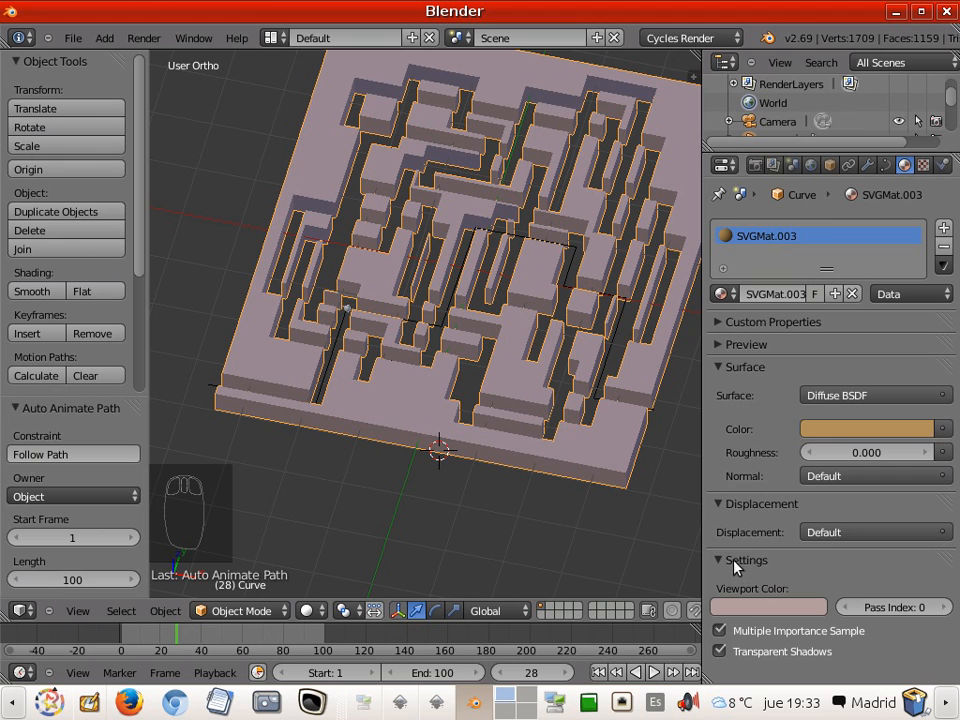
pyautogui.click(757, 612)
pyautogui.moveTo(705, 455); pyautogui.dragTo(706, 476)
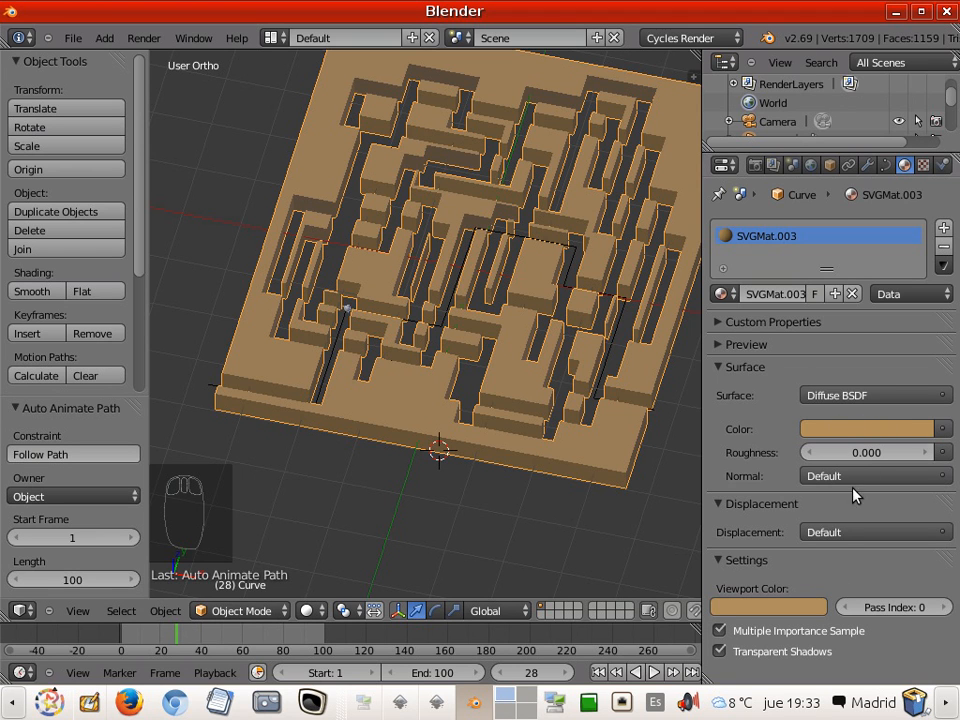
# Give the monkey head a new material with an Emission surface and a strength of 5.
pyautogui.rightClick(347, 312)
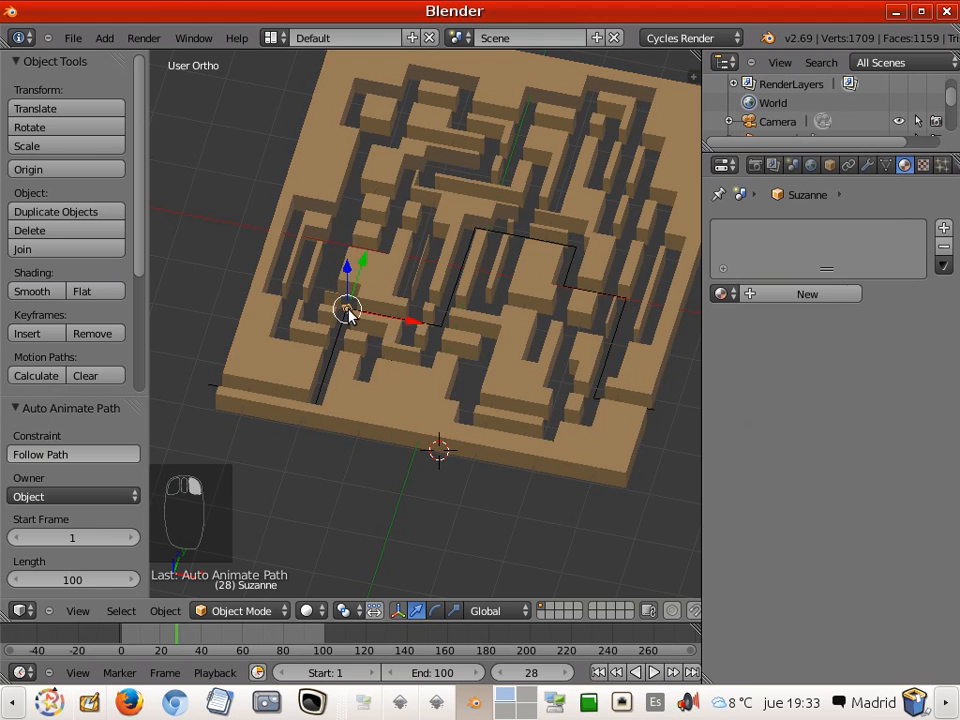
pyautogui.click(810, 295)
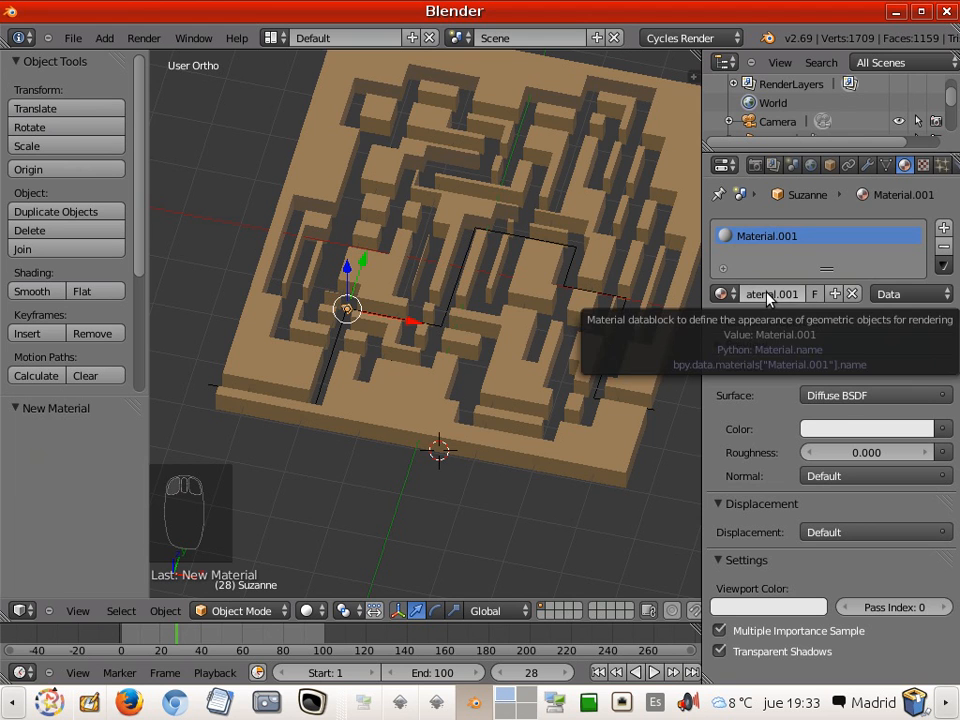
pyautogui.click(864, 398)
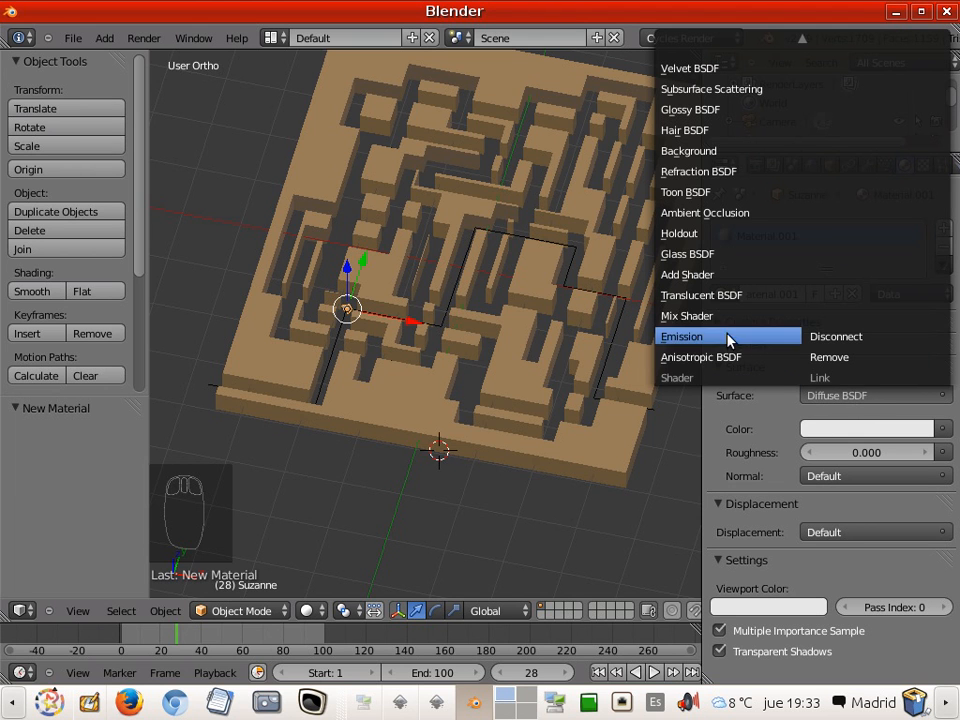
pyautogui.click(703, 336)
pyautogui.click(868, 452)
pyautogui.write('5')
pyautogui.press('Return')
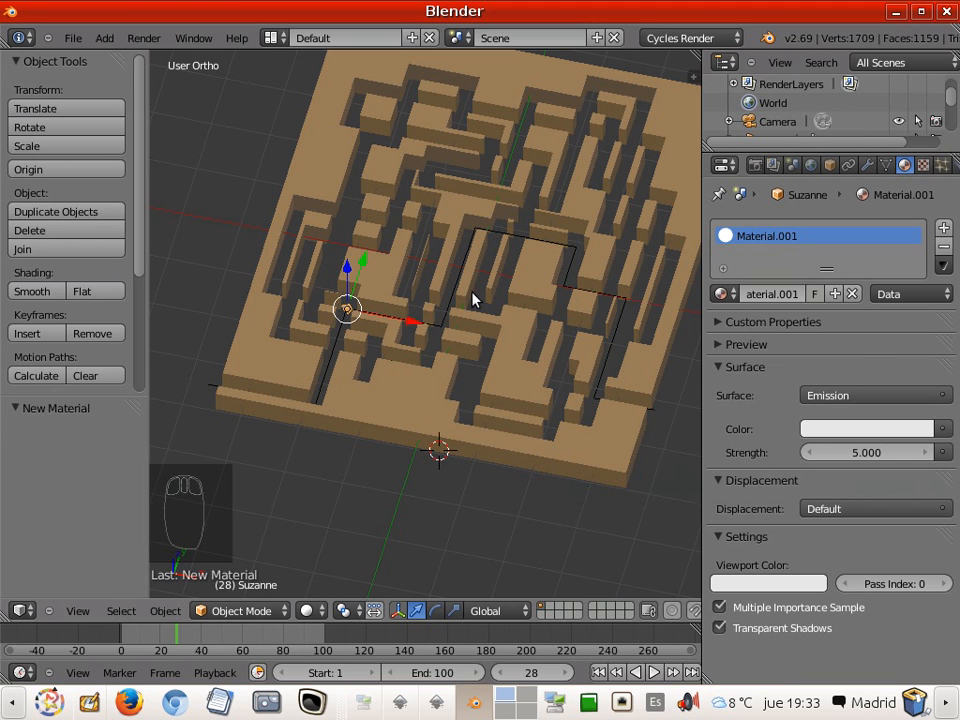
# Add a plane mesh and scale it up by about 6.3 and again by about 2 so it extends beyond the maze.
pyautogui.moveTo(502, 455); pyautogui.dragTo(507, 394, button='middle')
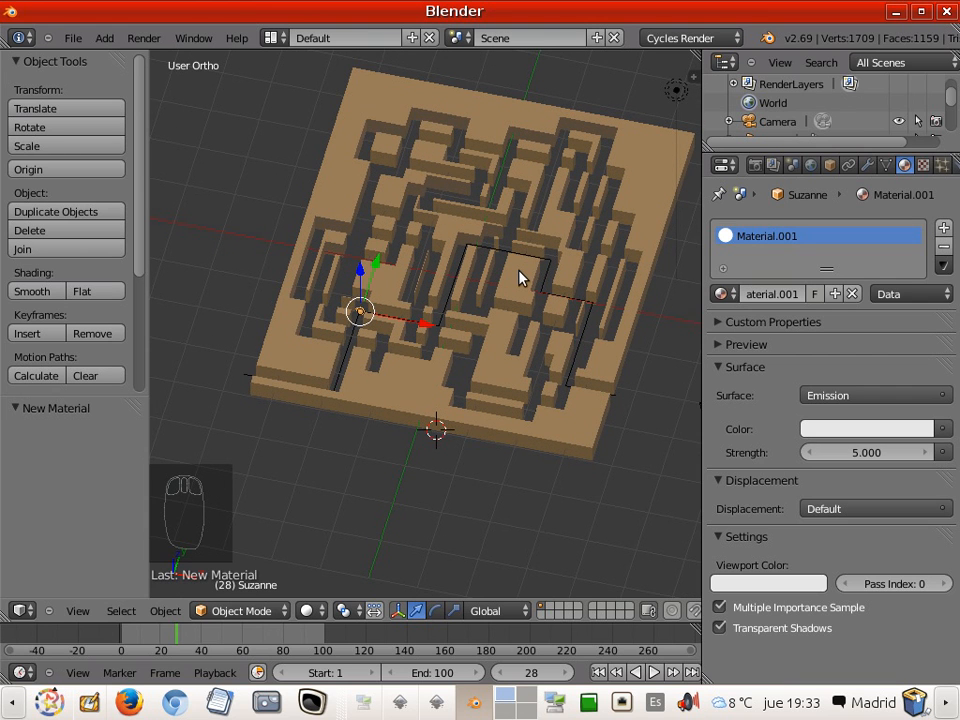
pyautogui.hotkey('shift', 'a')
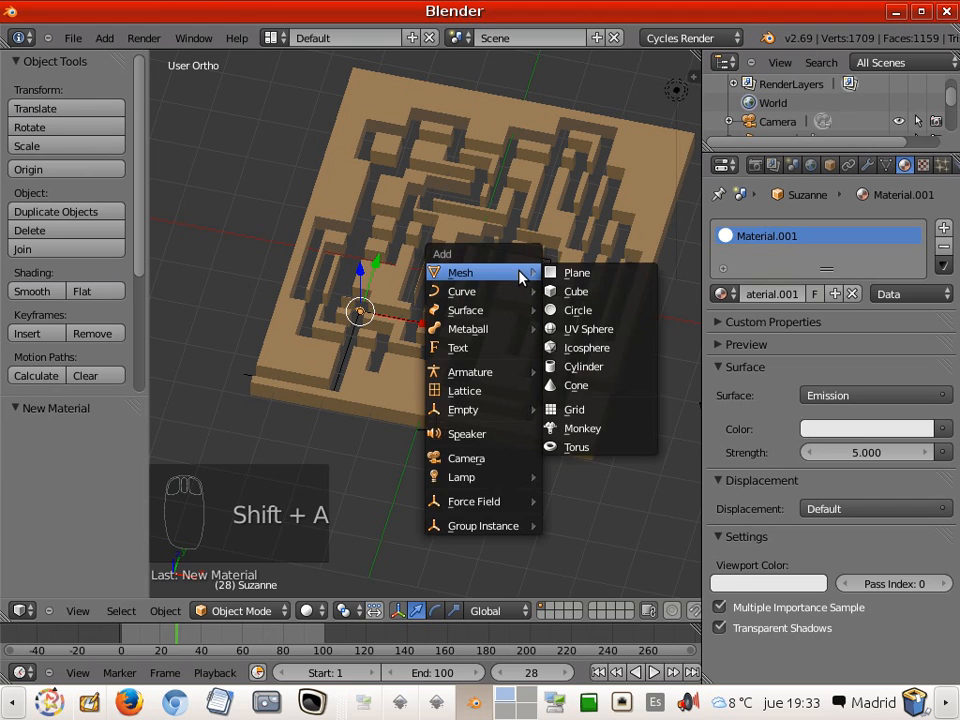
pyautogui.click(576, 274)
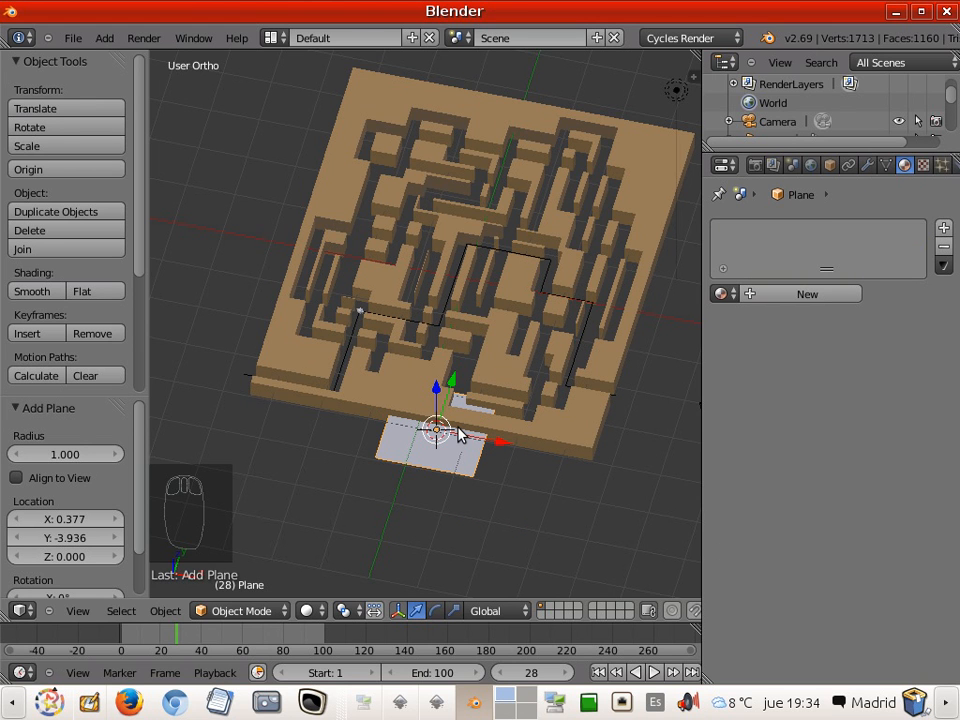
pyautogui.press('s')
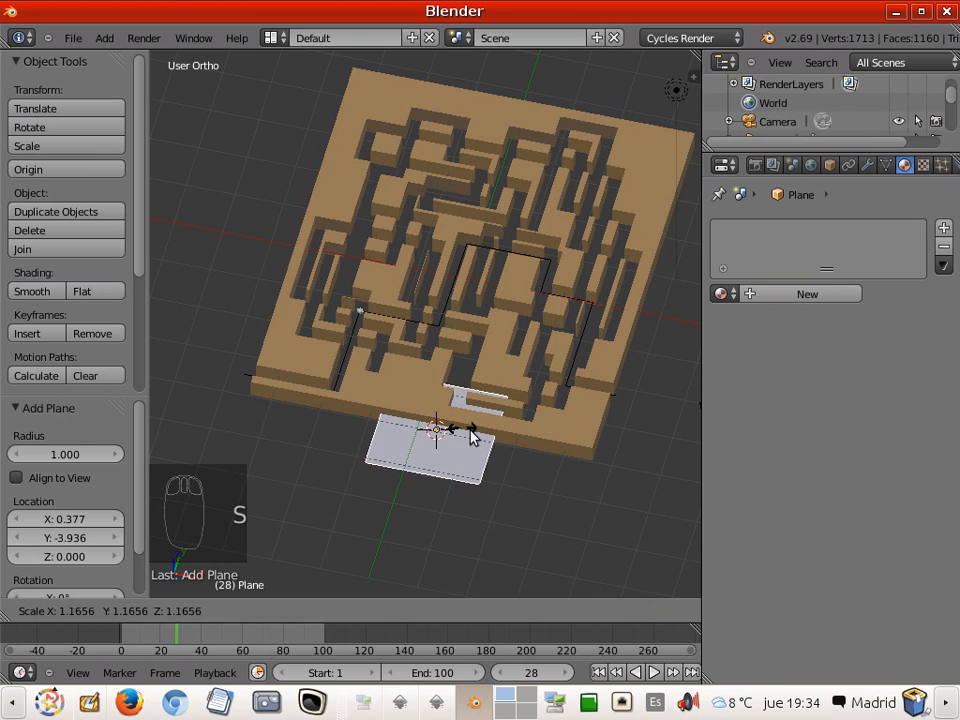
pyautogui.click(553, 467)
pyautogui.press('s')
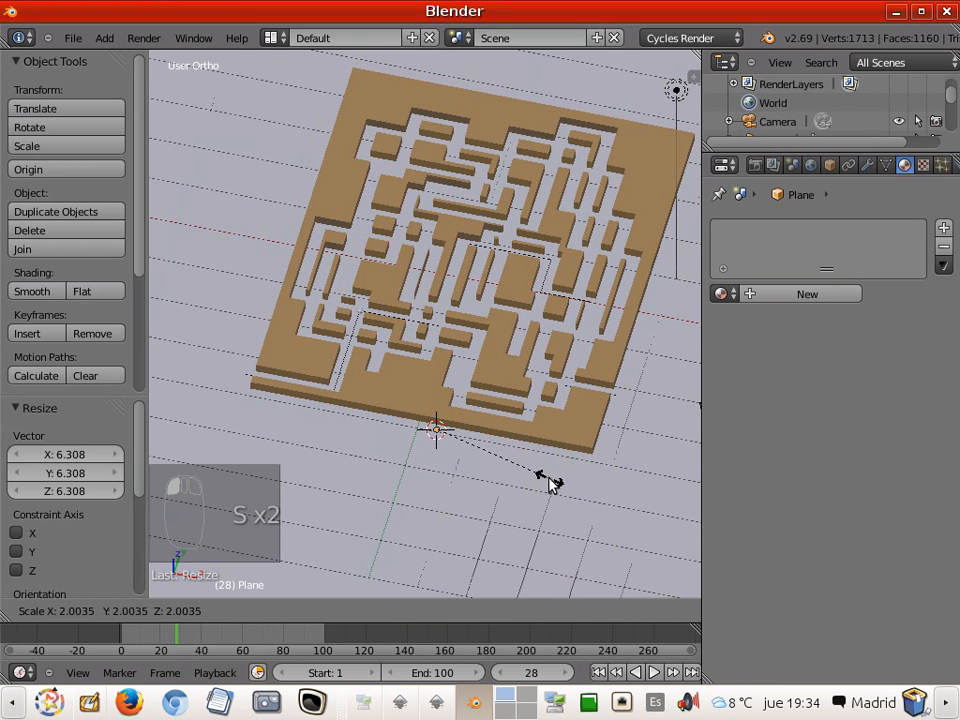
pyautogui.click(549, 482)
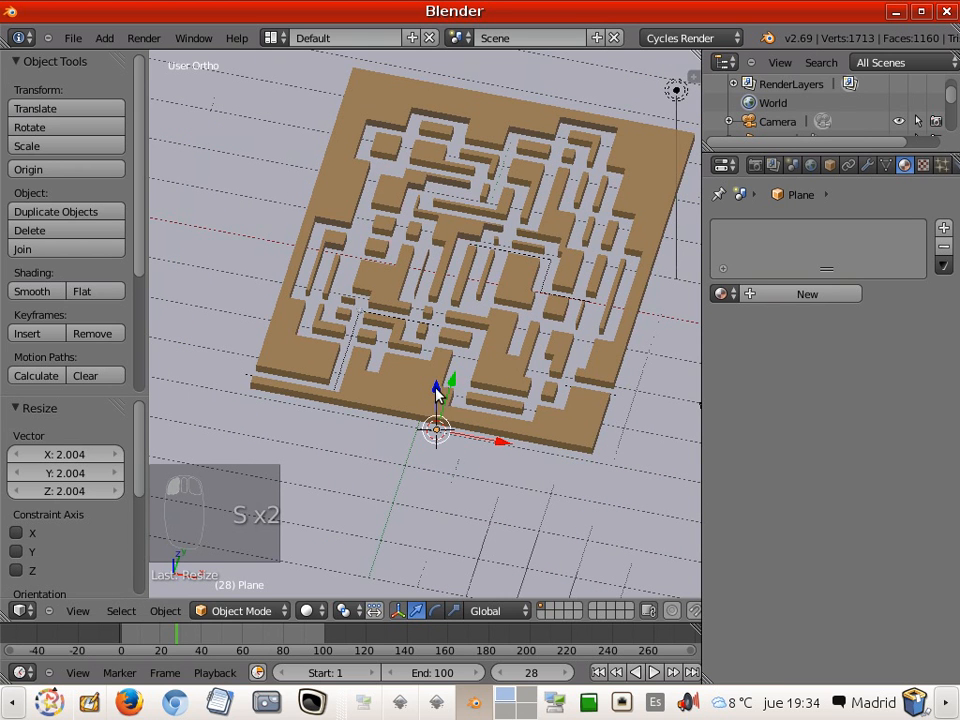
# Lower the plane about 0.19 units along Z to the maze's underside and enlarge it about 2.26 times as a floor.
pyautogui.moveTo(437, 393)
pyautogui.mouseDown()
pyautogui.moveTo(437, 412)
pyautogui.moveTo(436, 398)
pyautogui.mouseUp()
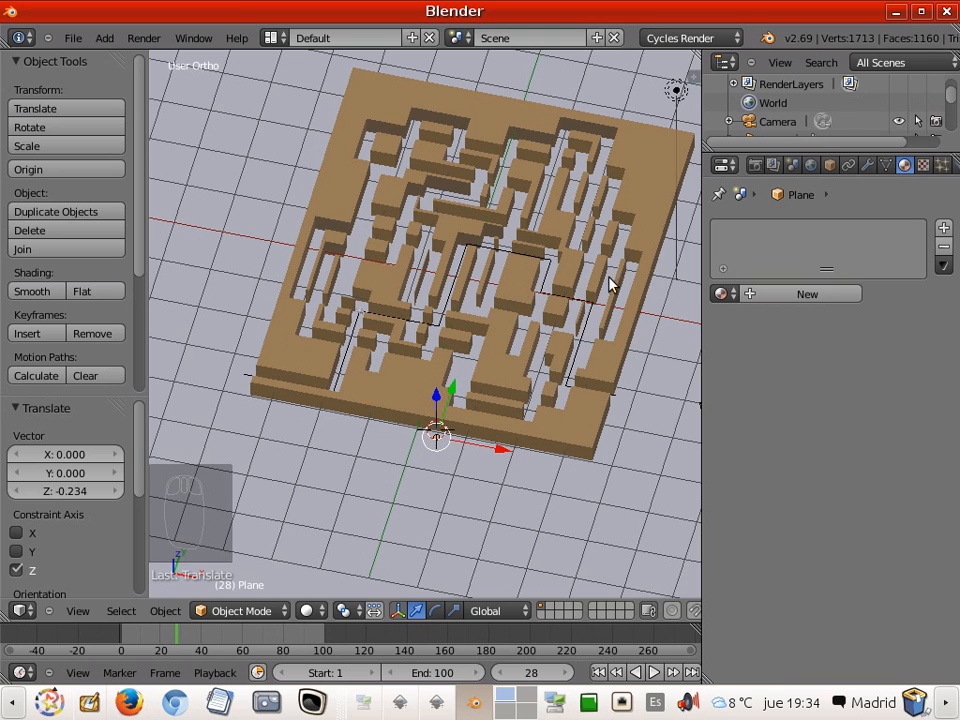
pyautogui.press('KP_1')
pyautogui.scroll(5, 594, 310)
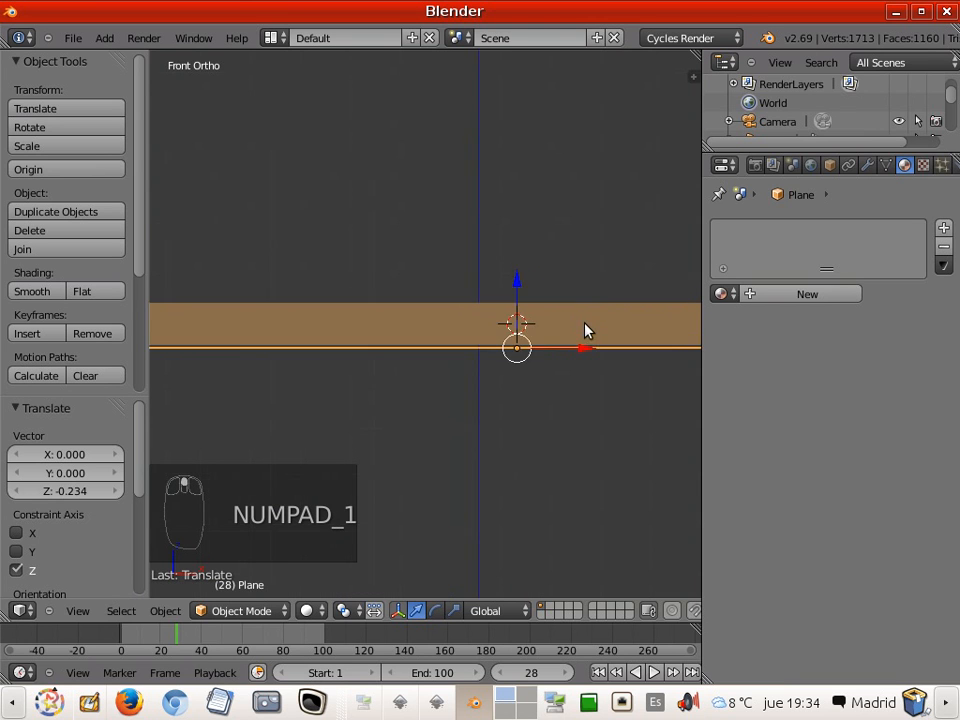
pyautogui.scroll(2, 586, 331)
pyautogui.moveTo(557, 292); pyautogui.dragTo(557, 291)
pyautogui.scroll(-4, 546, 289)
pyautogui.moveTo(579, 276); pyautogui.dragTo(568, 328, button='middle')
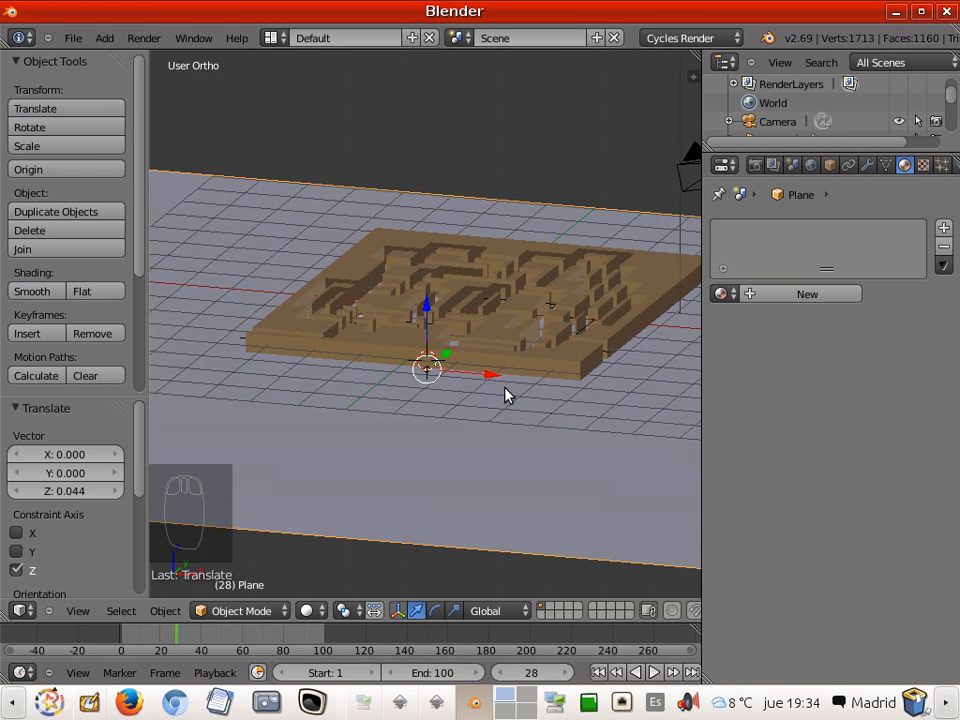
pyautogui.press('s')
pyautogui.click(600, 427)
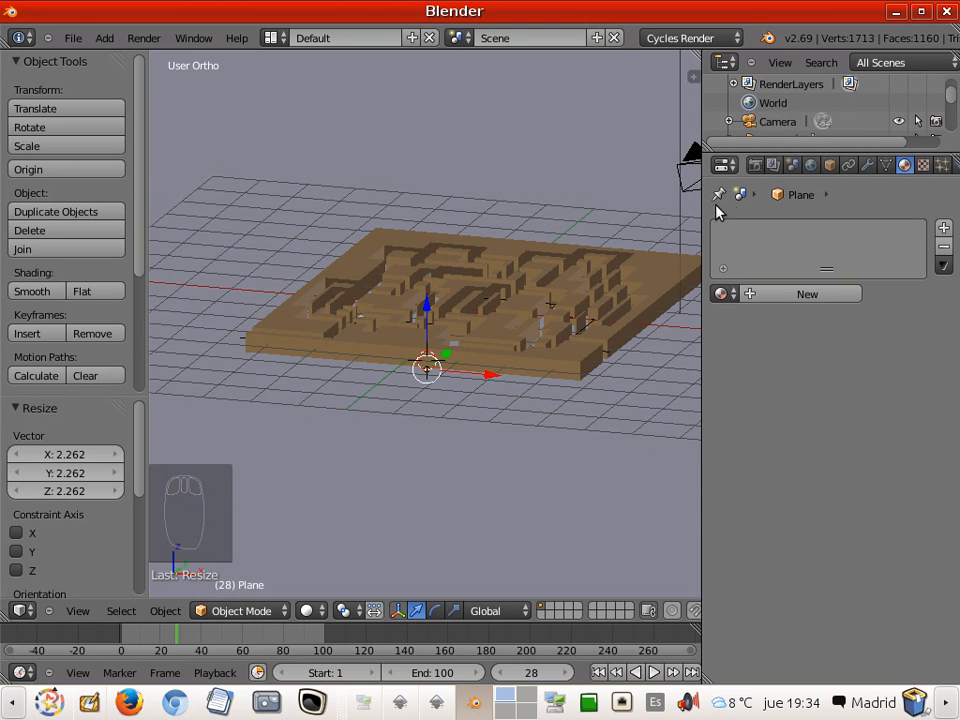
# View the scene through the camera and lock the camera to the view.
pyautogui.moveTo(777, 208); pyautogui.dragTo(797, 208)
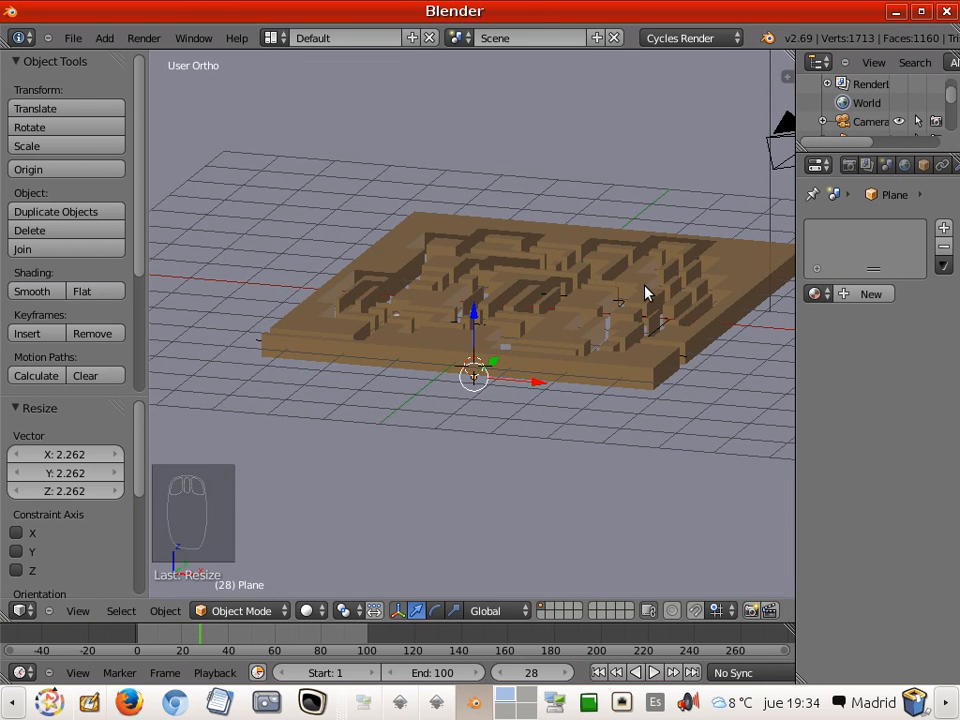
pyautogui.press('KP_0')
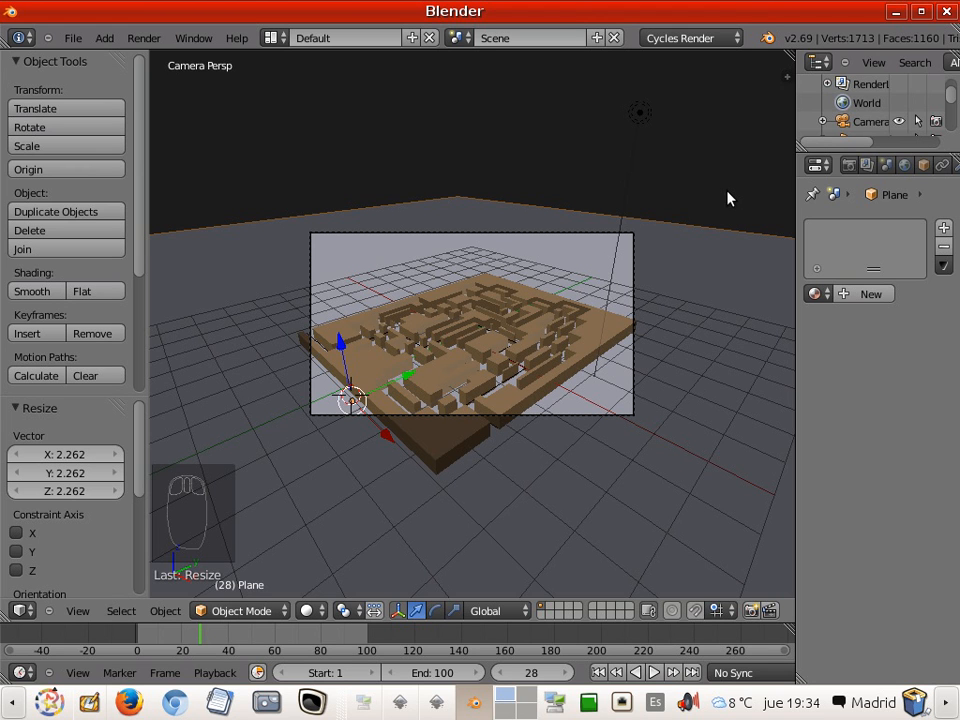
pyautogui.press('n')
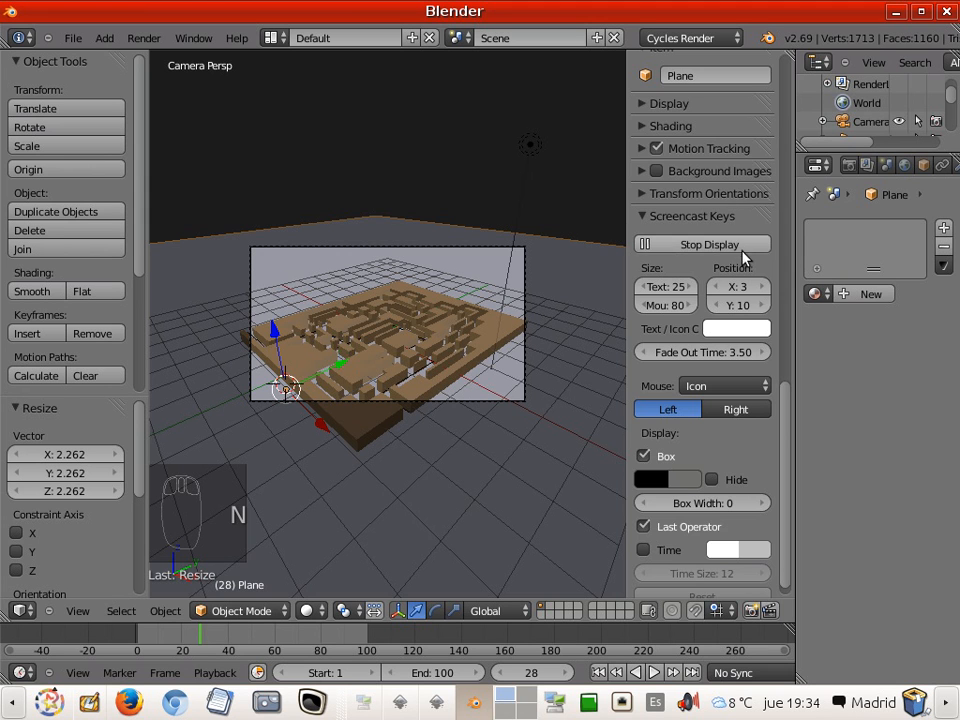
pyautogui.scroll(4, 743, 258)
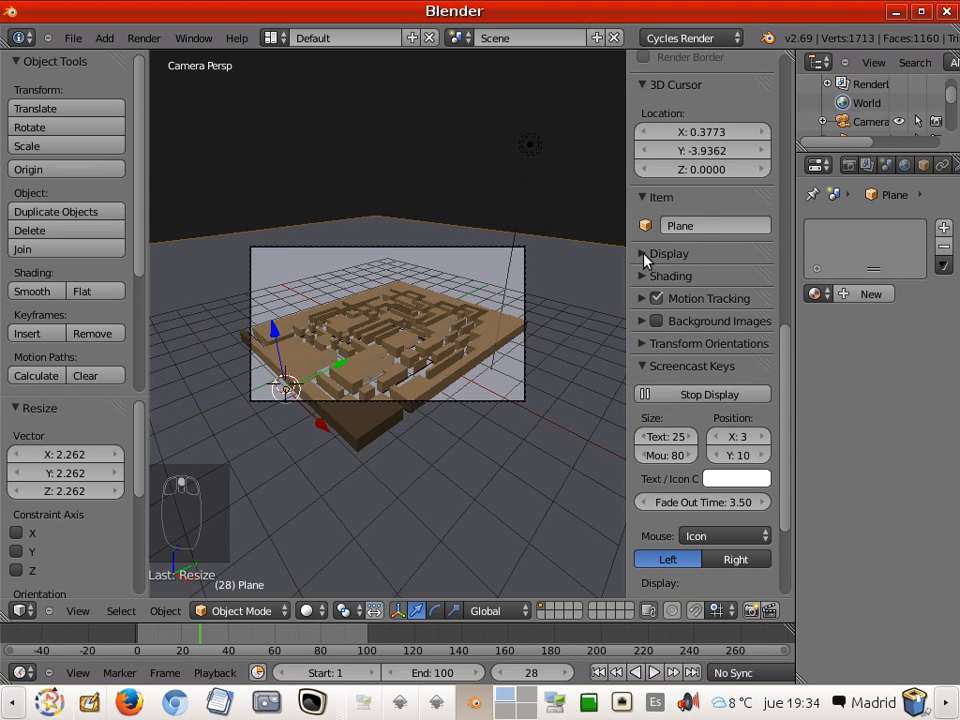
pyautogui.click(681, 254)
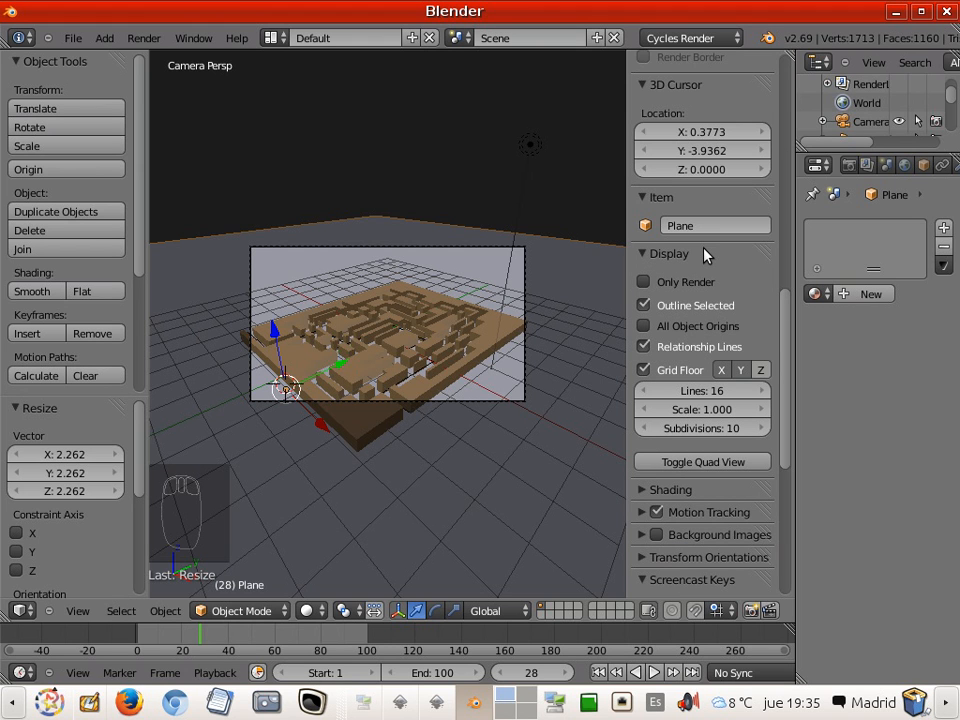
pyautogui.click(645, 256)
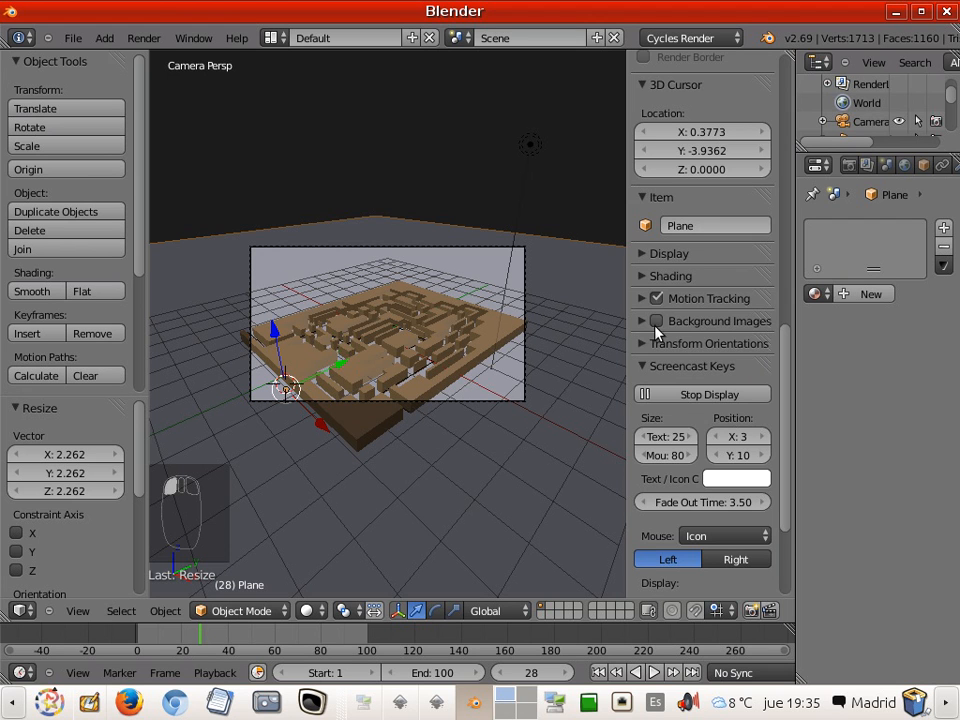
pyautogui.click(643, 277)
pyautogui.click(643, 277)
pyautogui.click(643, 255)
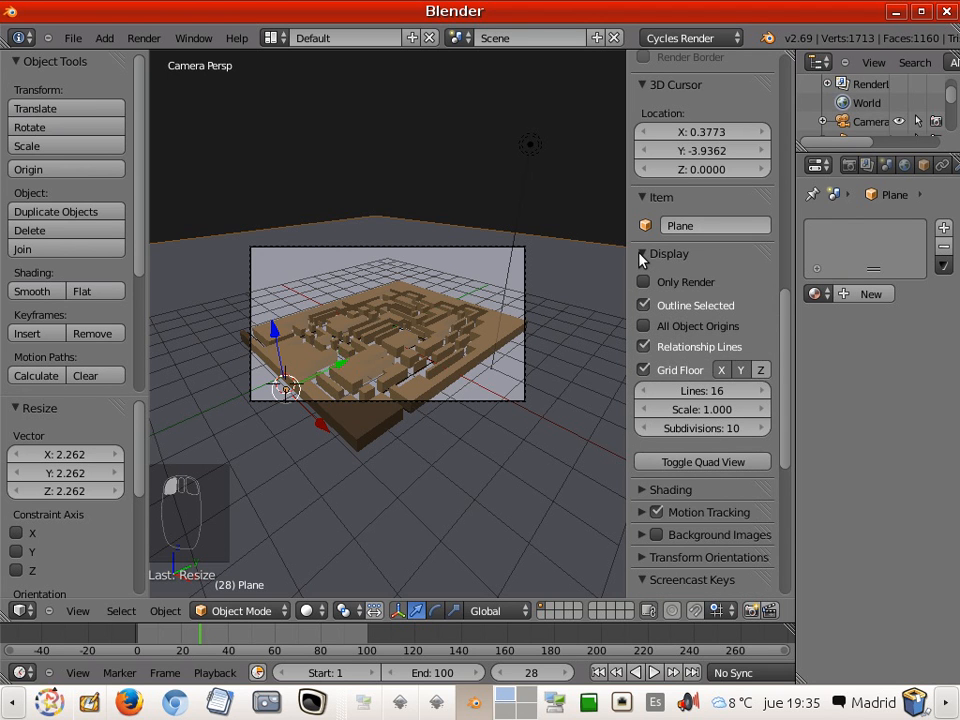
pyautogui.click(643, 255)
pyautogui.scroll(7, 647, 340)
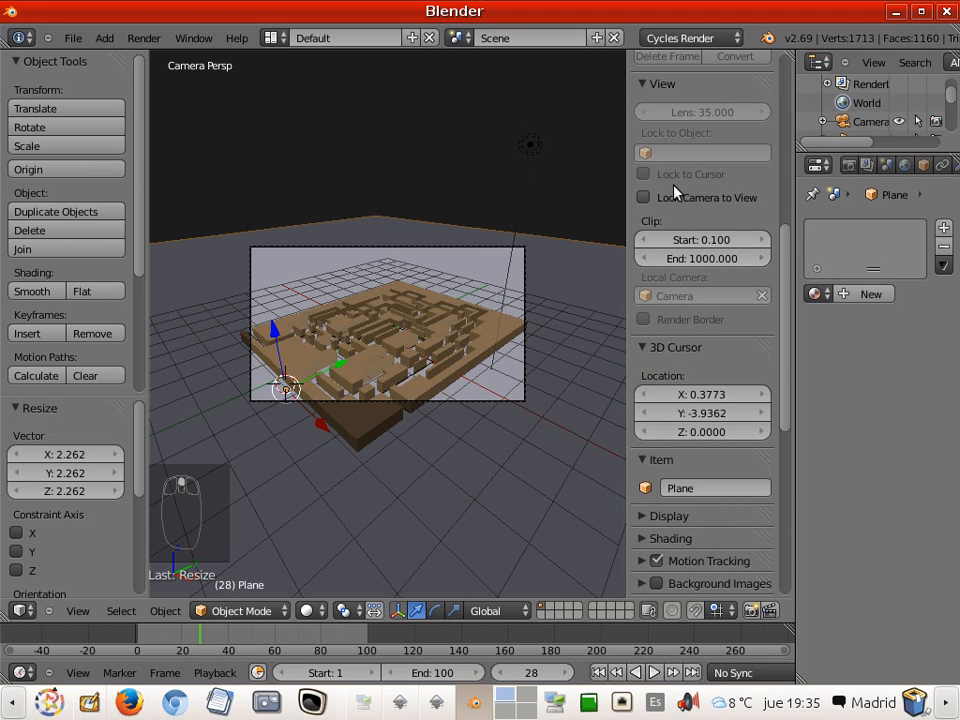
pyautogui.scroll(3, 686, 160)
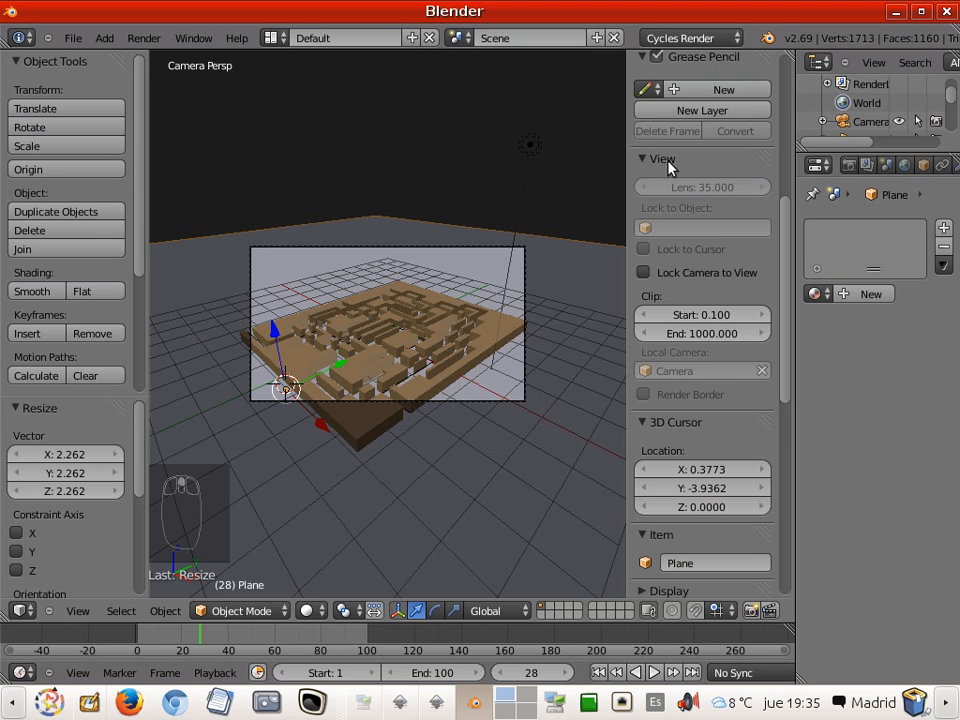
pyautogui.click(644, 273)
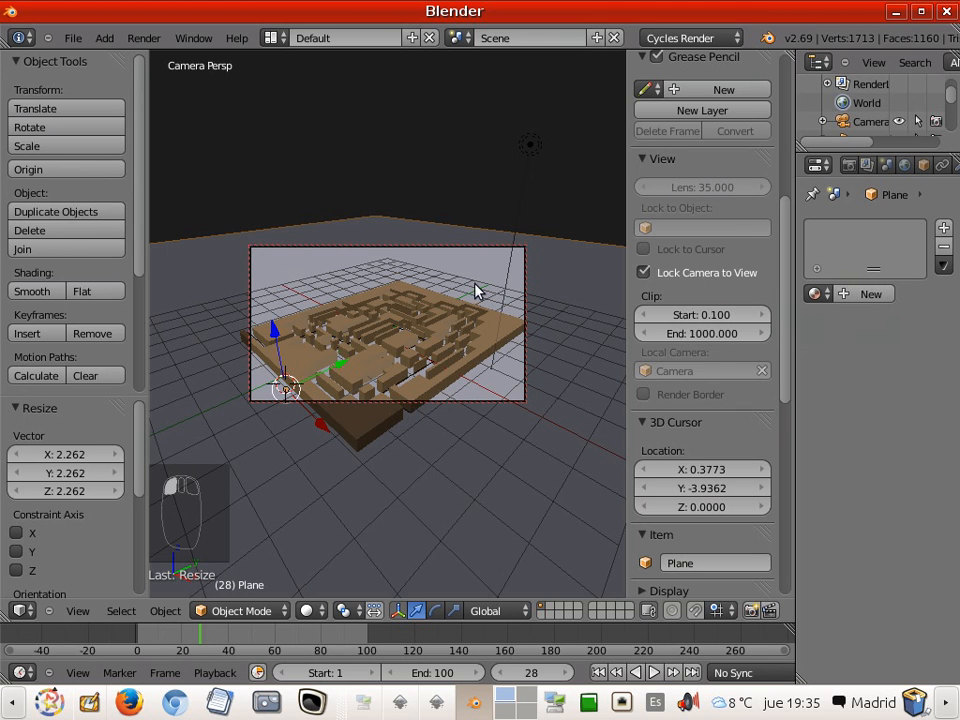
# Orbit the camera to face the maze squarely from a higher angle, filling the frame, and unlock it from the view.
pyautogui.moveTo(414, 343); pyautogui.dragTo(434, 335, button='middle')
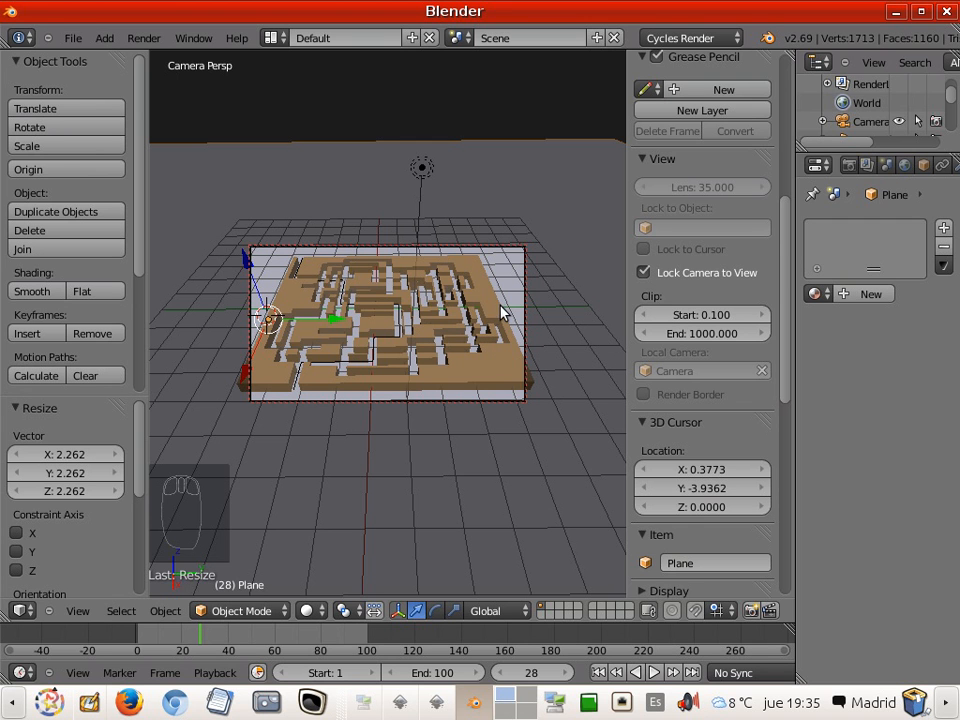
pyautogui.moveTo(435, 309); pyautogui.dragTo(433, 319, button='middle')
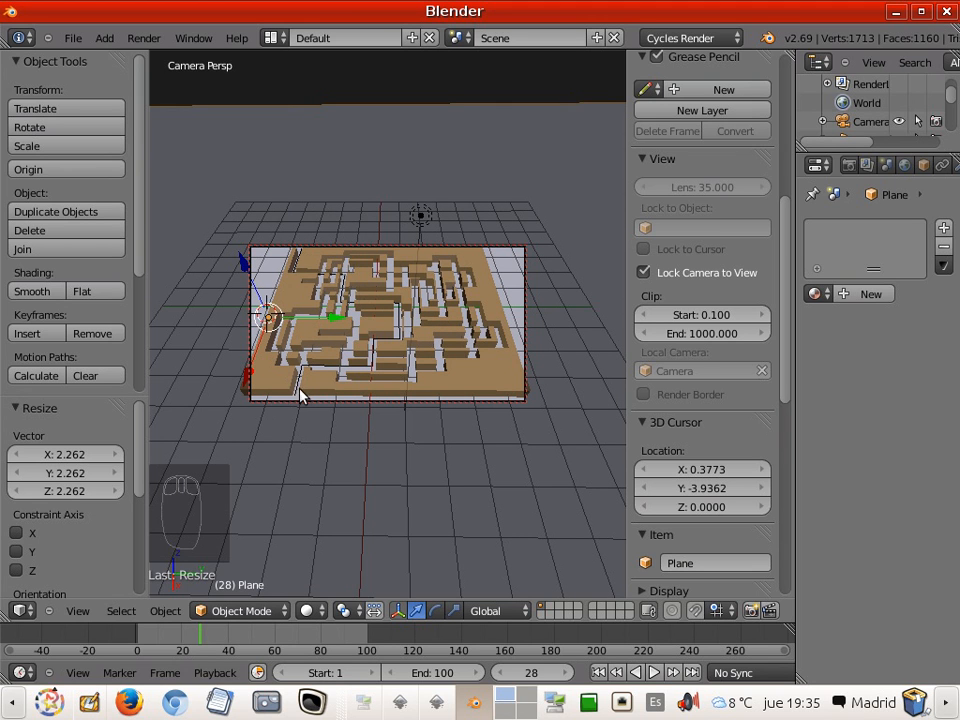
pyautogui.click(648, 275)
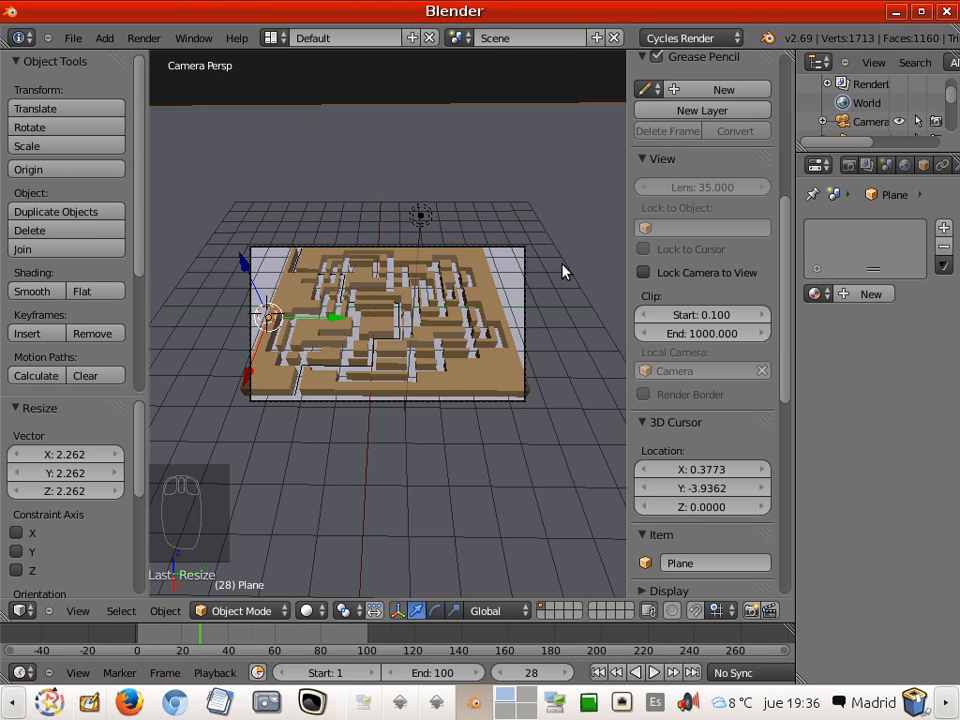
# Select the lamp above the maze and change its type to Sun.
pyautogui.rightClick(420, 218)
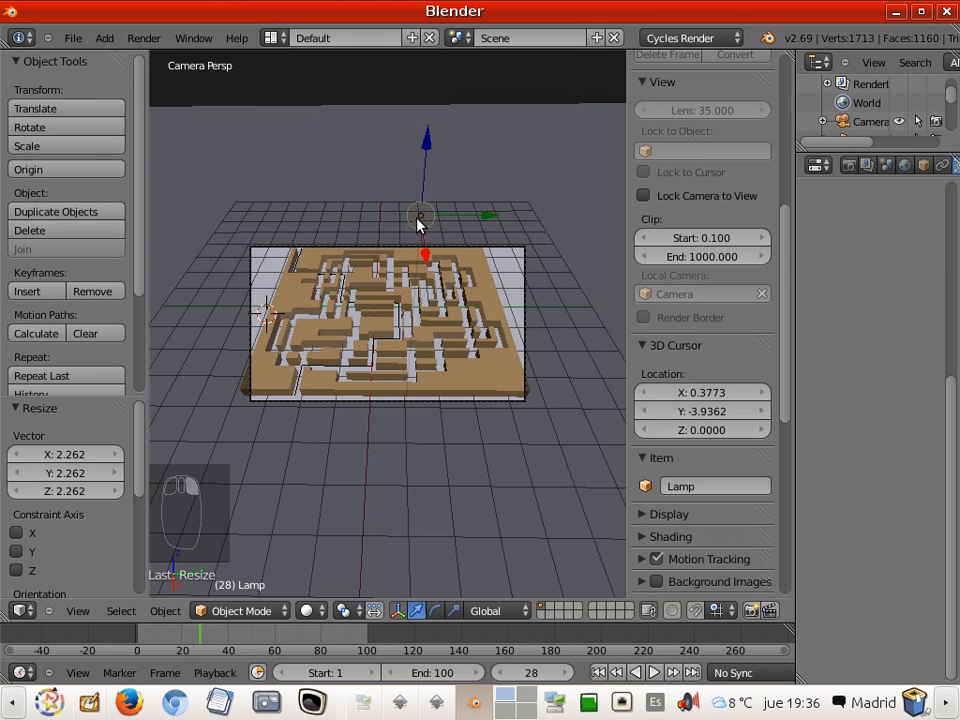
pyautogui.rightClick(421, 219)
pyautogui.rightClick(422, 215)
pyautogui.moveTo(796, 212); pyautogui.dragTo(725, 210)
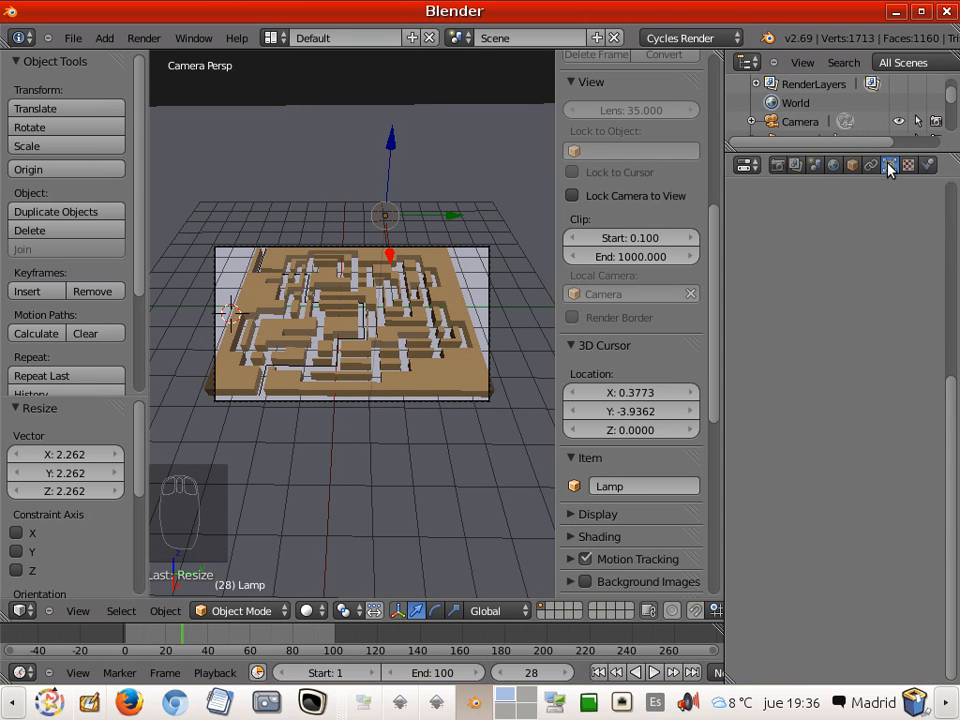
pyautogui.moveTo(945, 407); pyautogui.dragTo(953, 219)
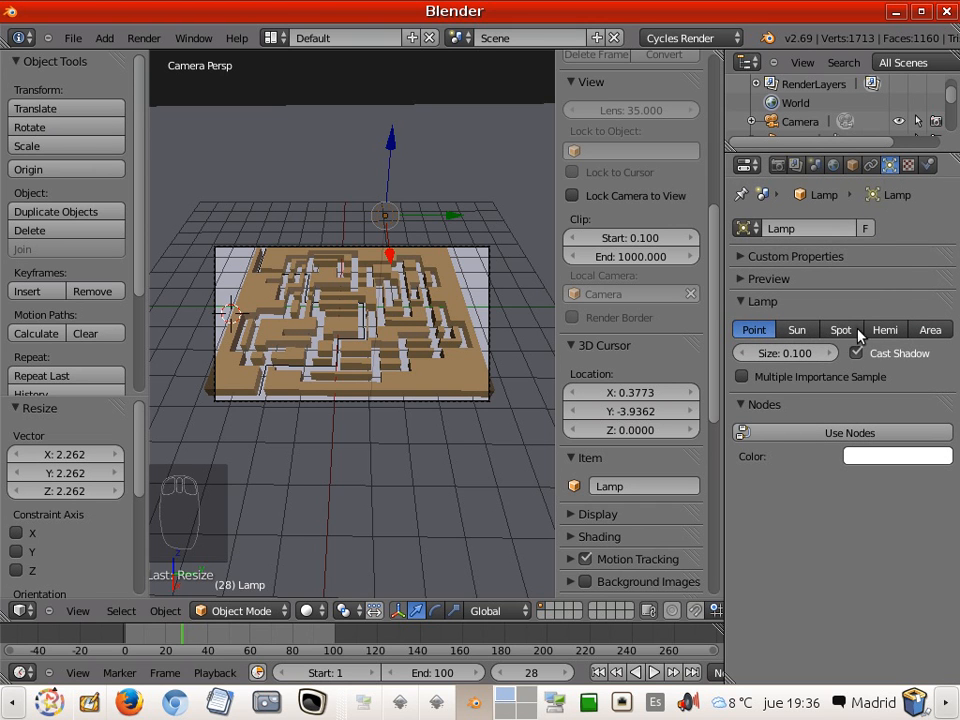
pyautogui.click(796, 330)
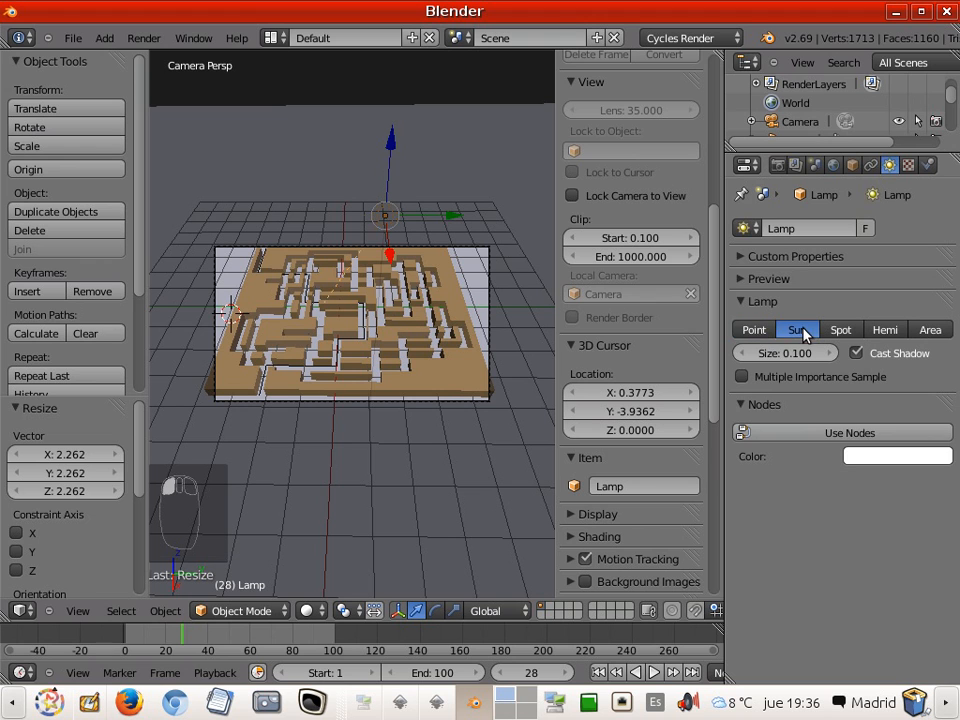
# Enable nodes for the sun lamp and set its Emission strength to 5.
pyautogui.click(846, 433)
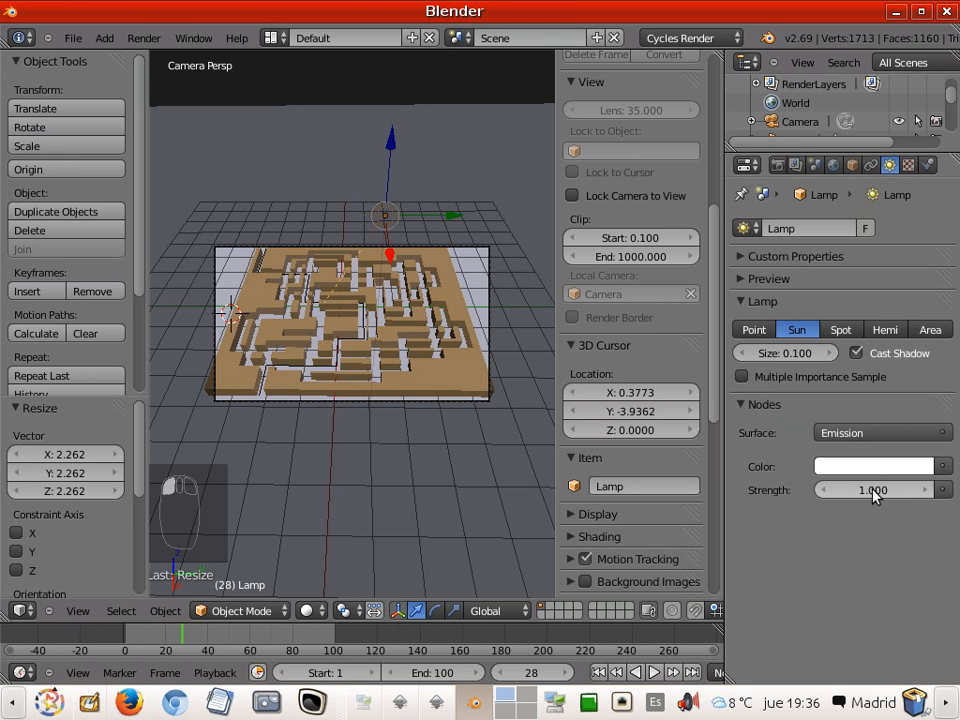
pyautogui.click(874, 489)
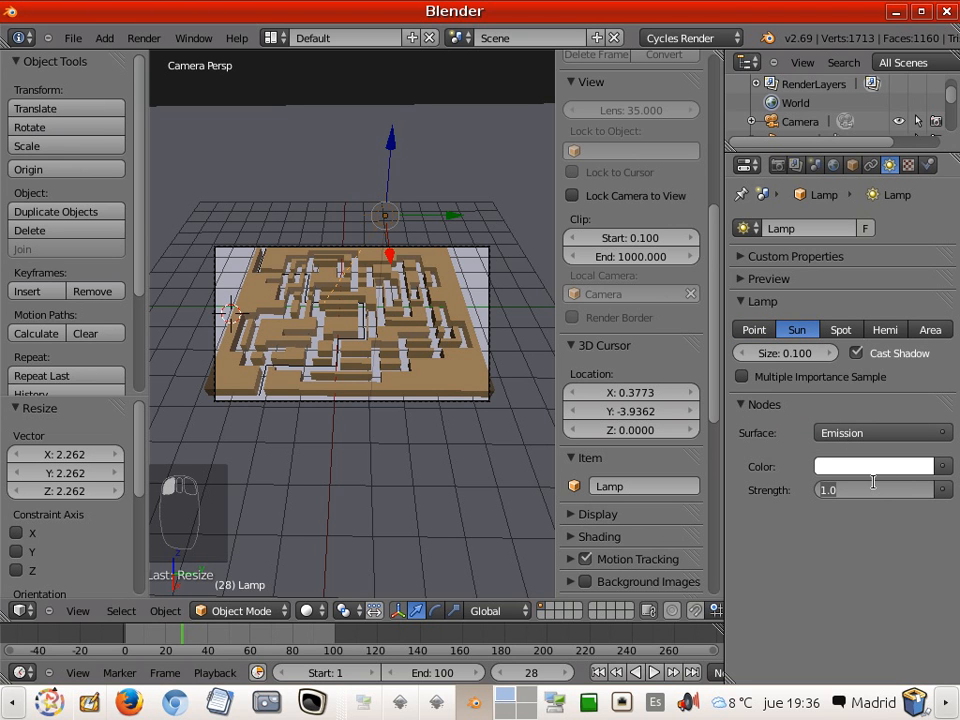
pyautogui.write('4')
pyautogui.press('BackSpace')
pyautogui.write('5')
pyautogui.press('Return')
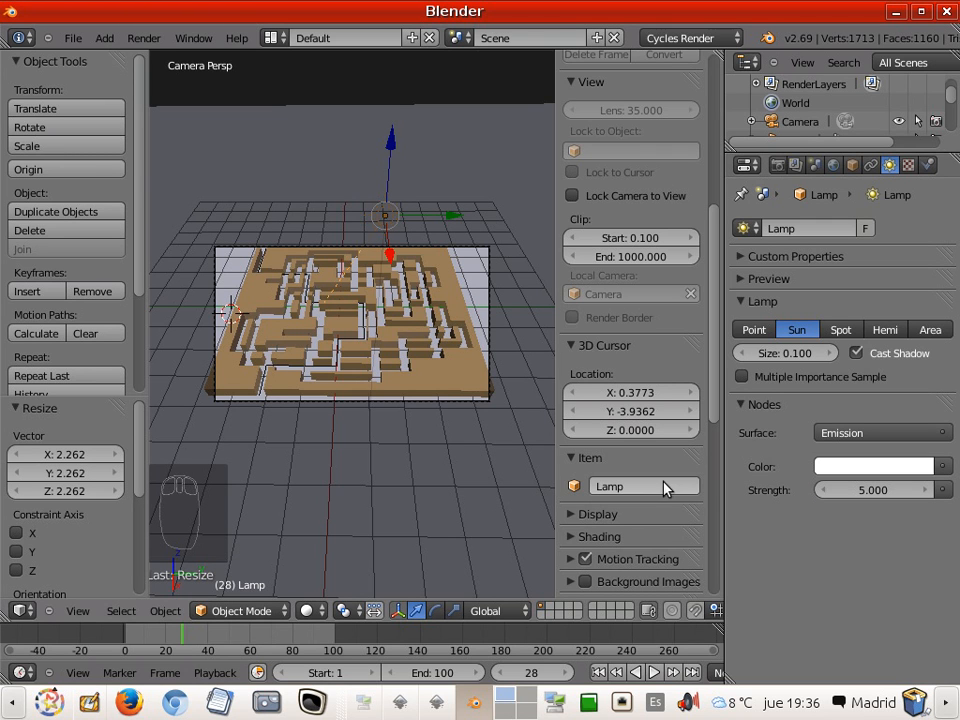
# Preview the sunlit maze in Rendered viewport shading and return to Solid shading.
pyautogui.click(321, 614)
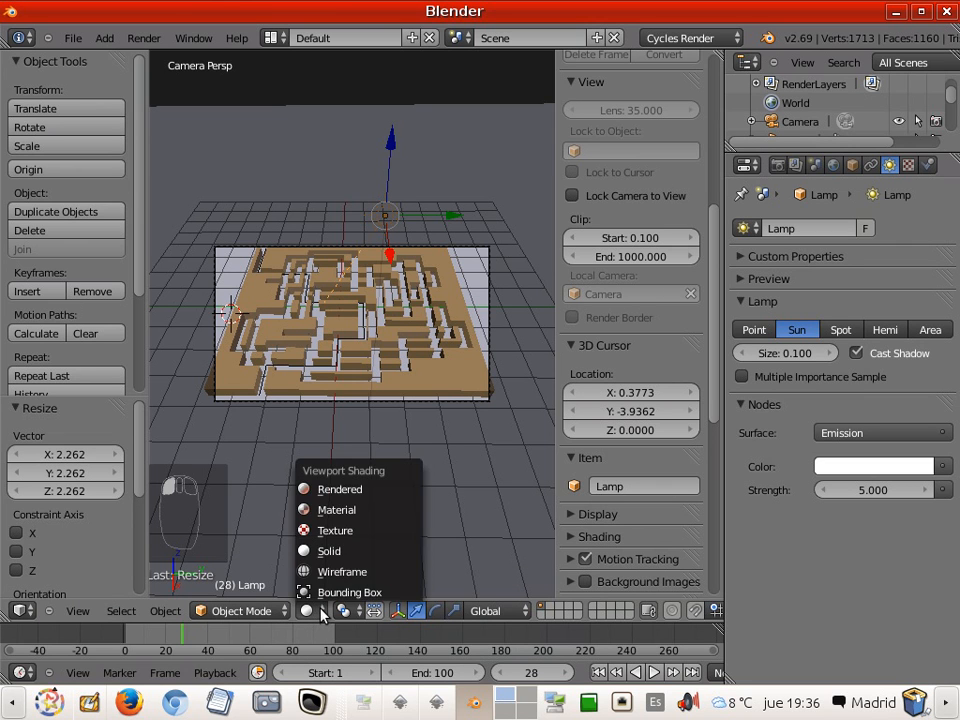
pyautogui.click(348, 490)
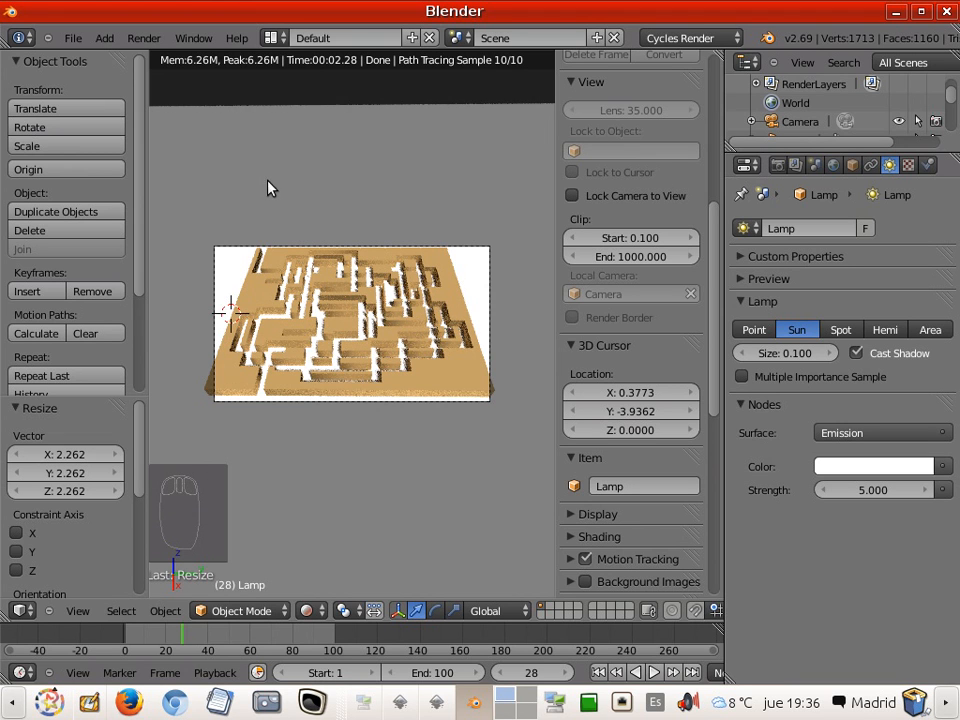
pyautogui.click(306, 610)
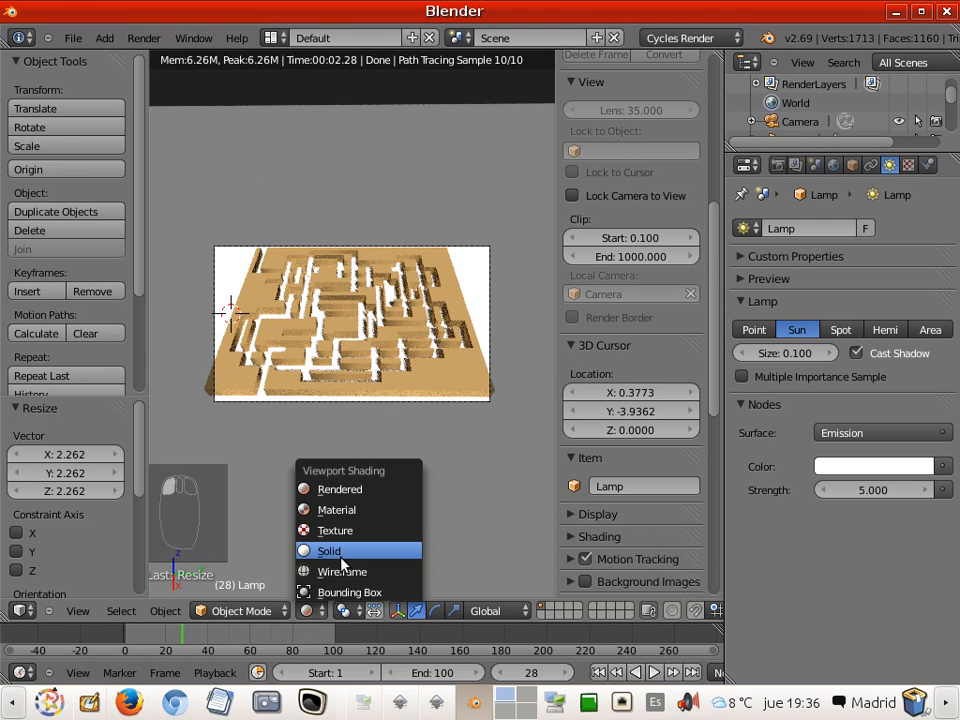
pyautogui.click(338, 556)
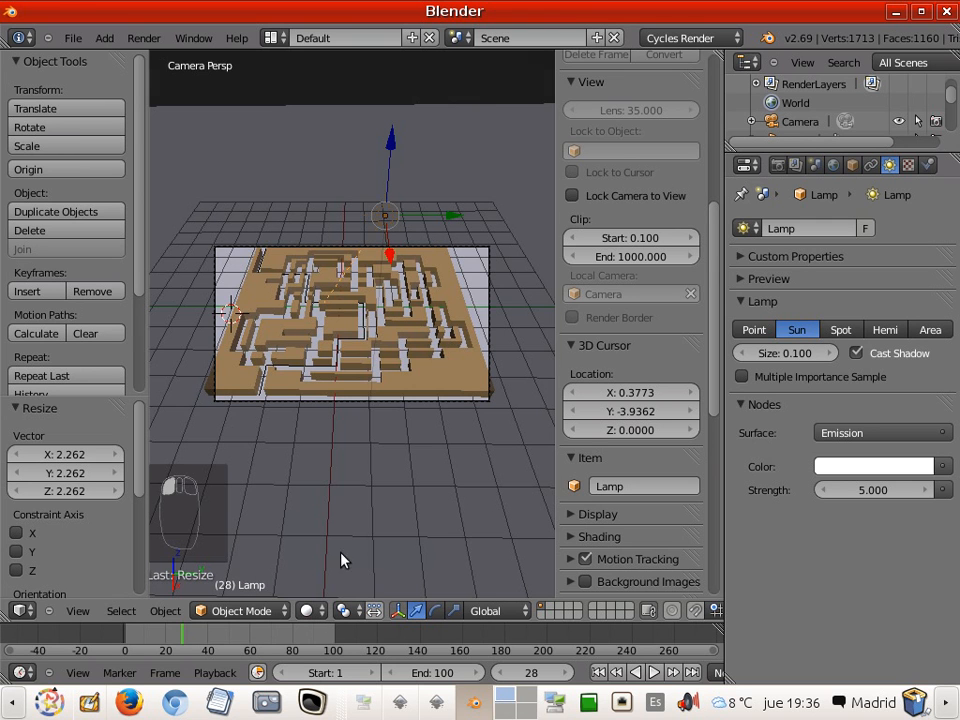
# Give the floor plane a new Diffuse BSDF material in dark gray and show the scene in Rendered shading.
pyautogui.rightClick(514, 278)
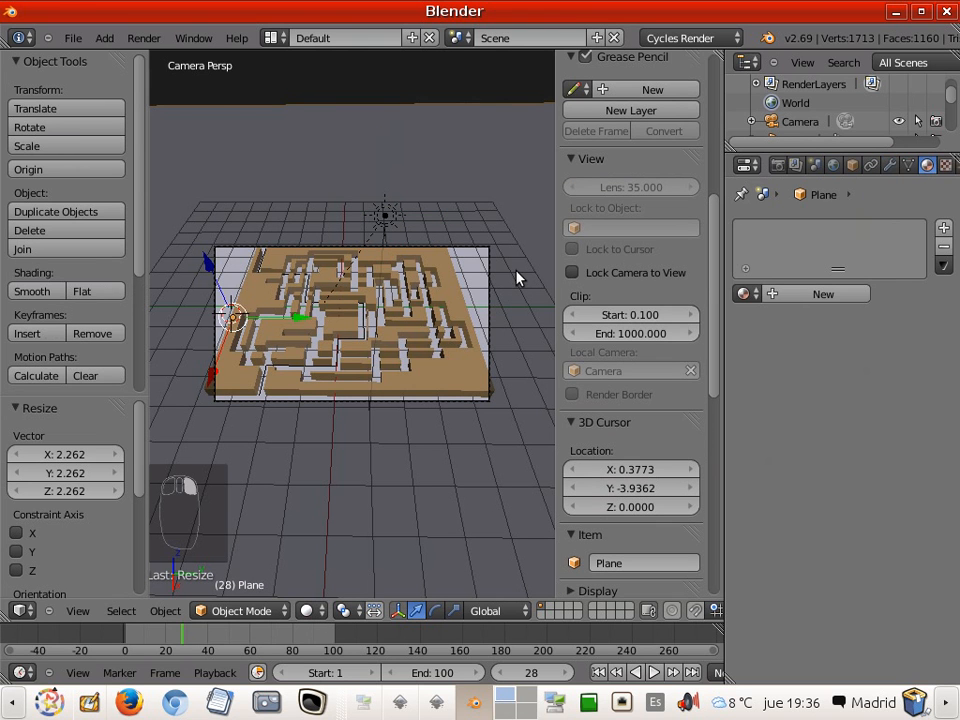
pyautogui.click(820, 295)
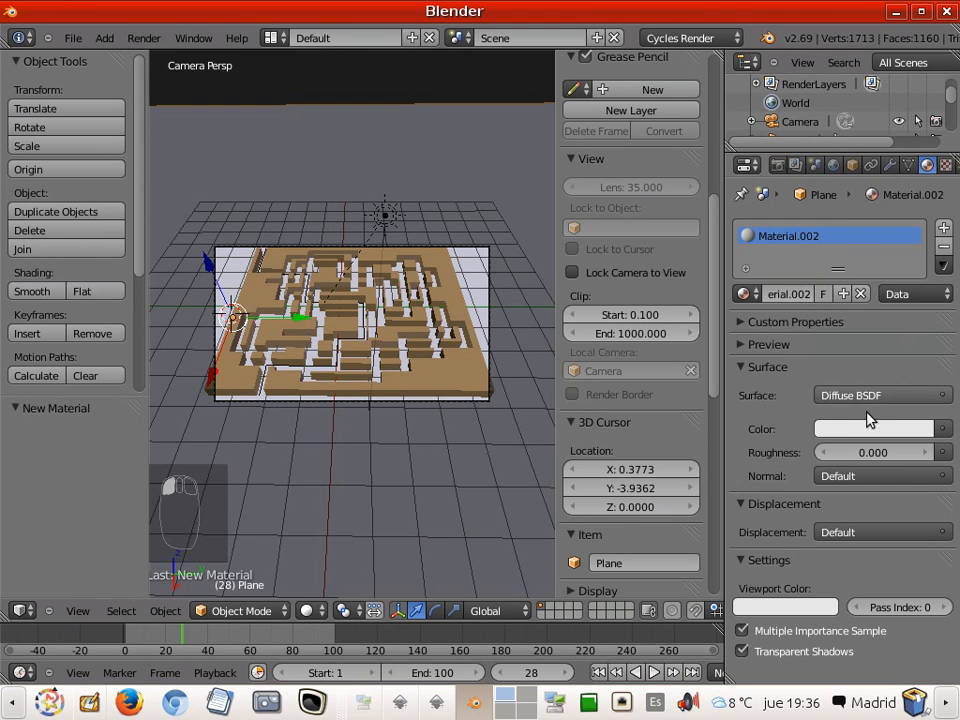
pyautogui.click(868, 429)
pyautogui.moveTo(916, 190); pyautogui.dragTo(921, 244)
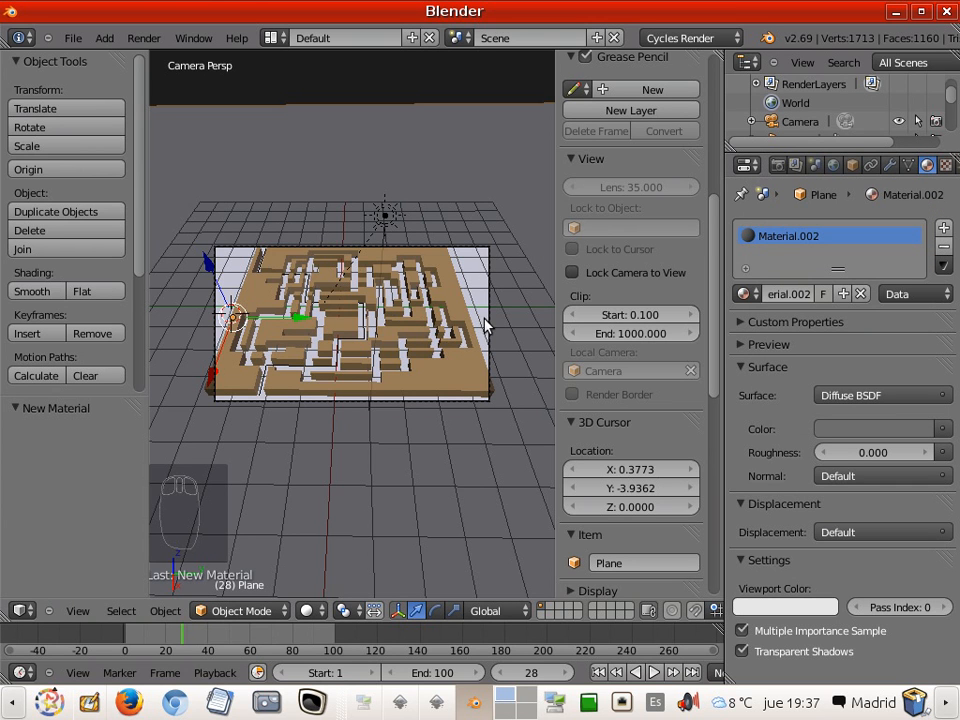
pyautogui.click(320, 610)
pyautogui.click(357, 491)
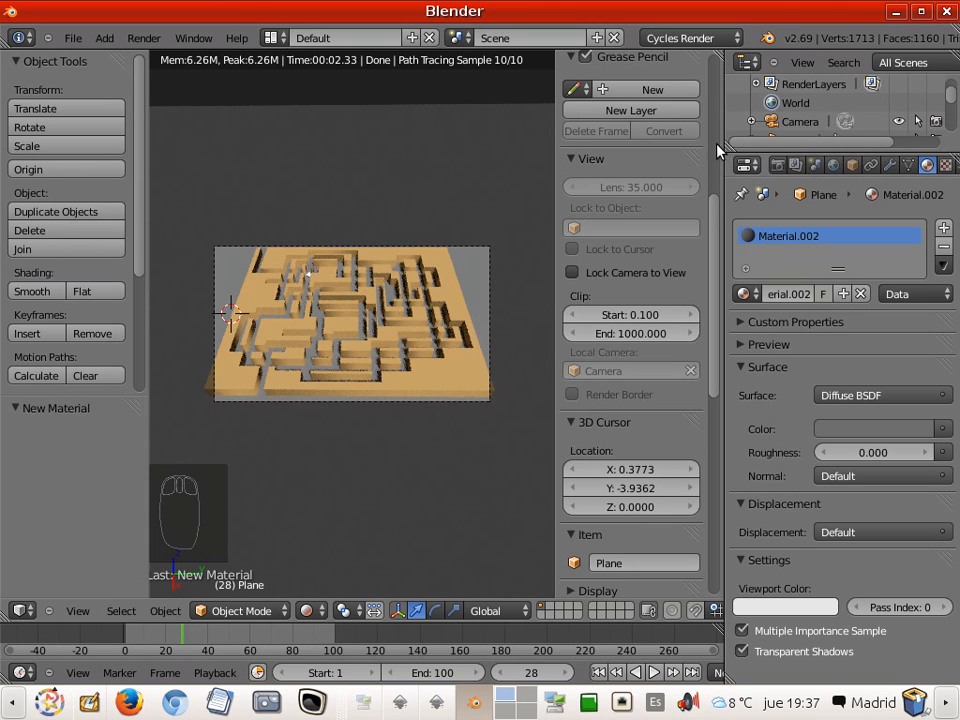
# Set the render output file format to the Xvid movie format.
pyautogui.click(778, 167)
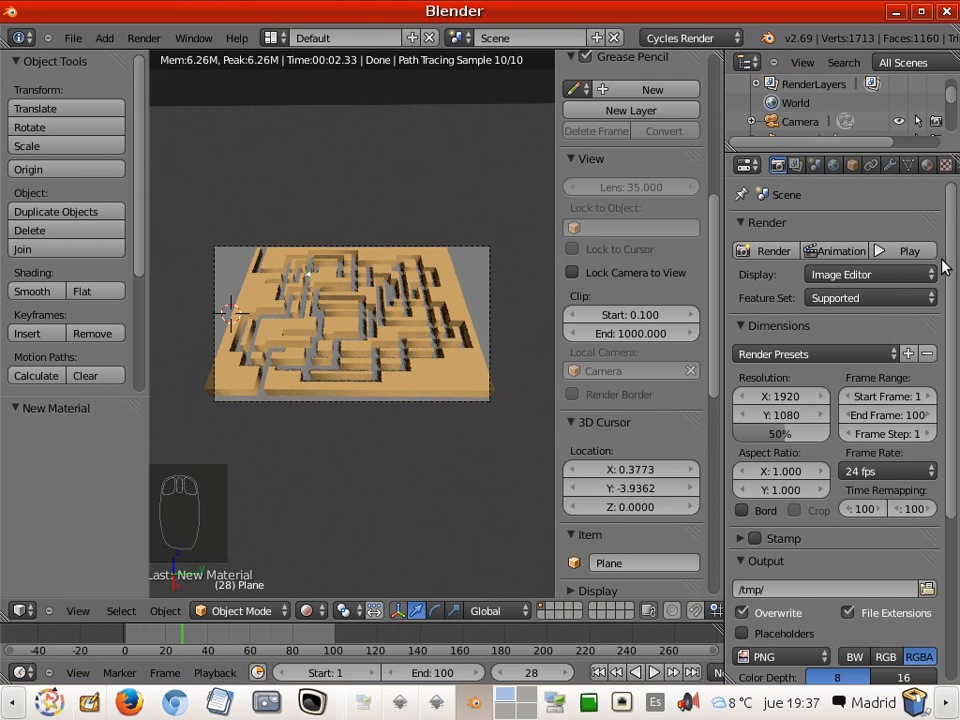
pyautogui.moveTo(953, 252); pyautogui.dragTo(822, 392)
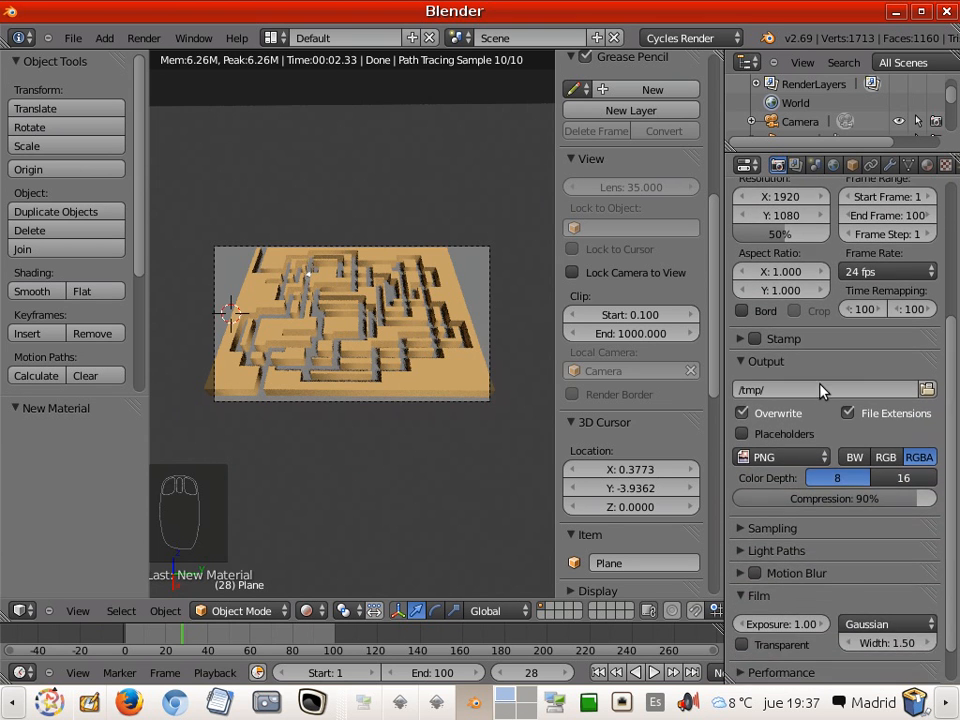
pyautogui.click(775, 462)
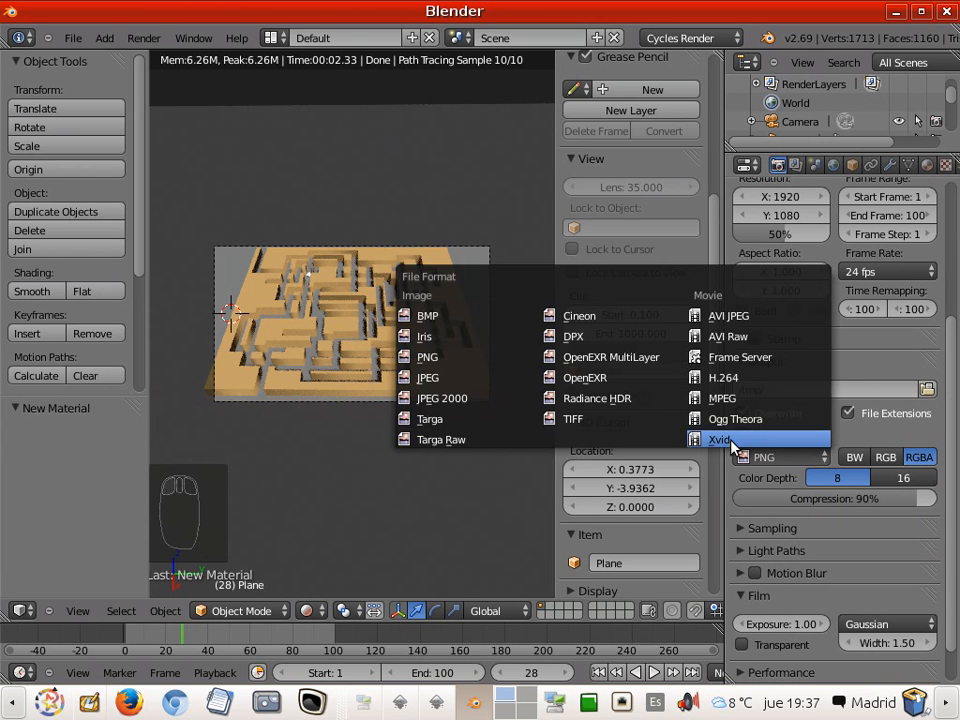
pyautogui.click(737, 442)
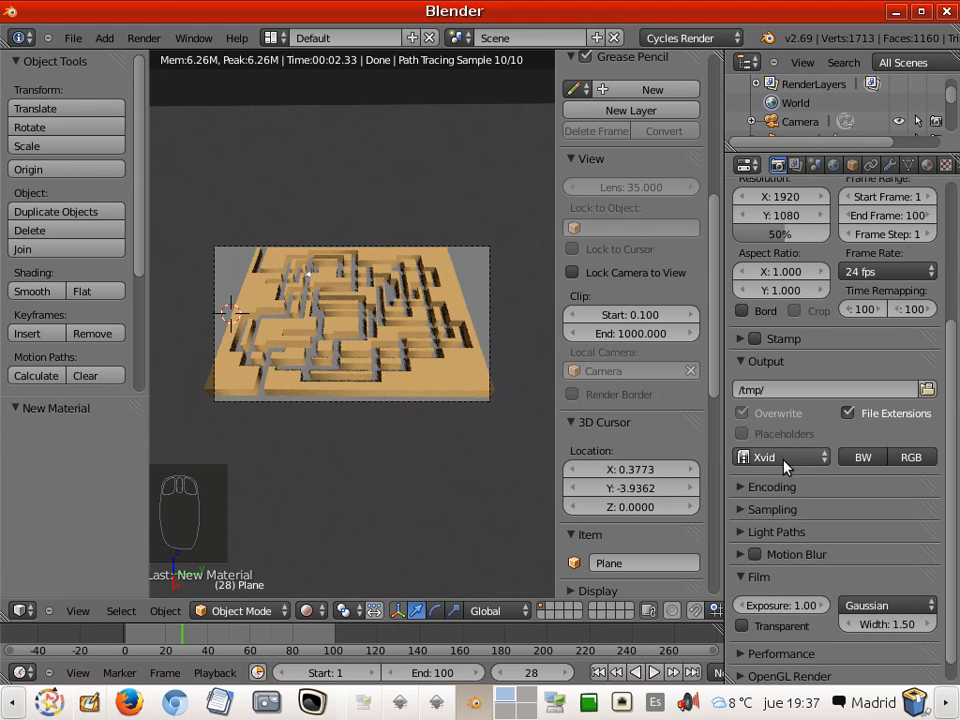
# Set the render output path to a file named "Labyrinth 3" in the Escritorio folder.
pyautogui.click(926, 390)
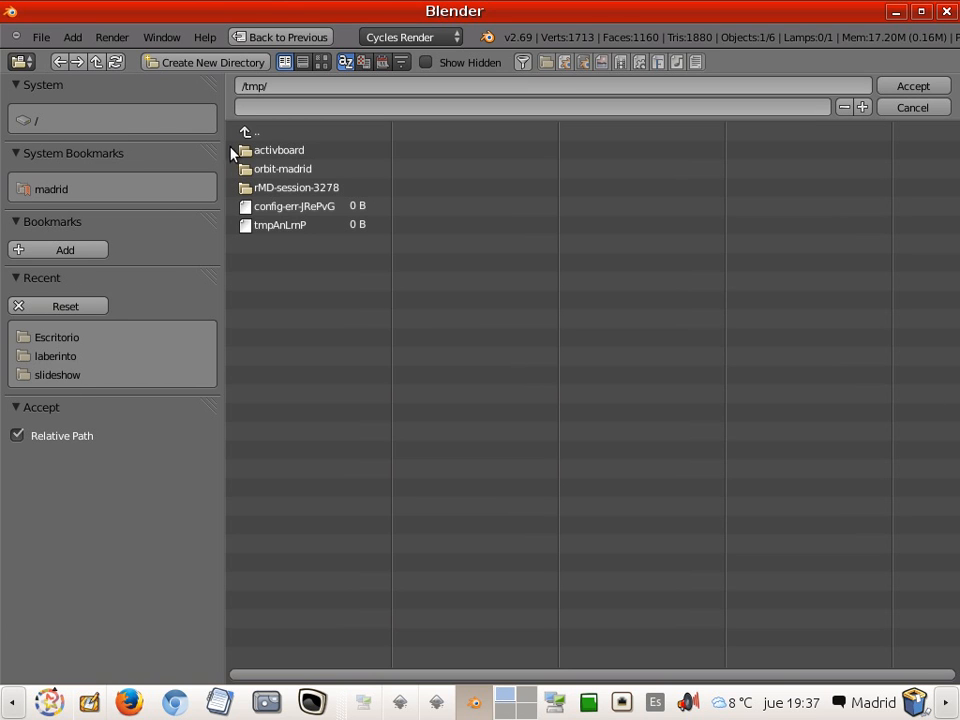
pyautogui.click(62, 342)
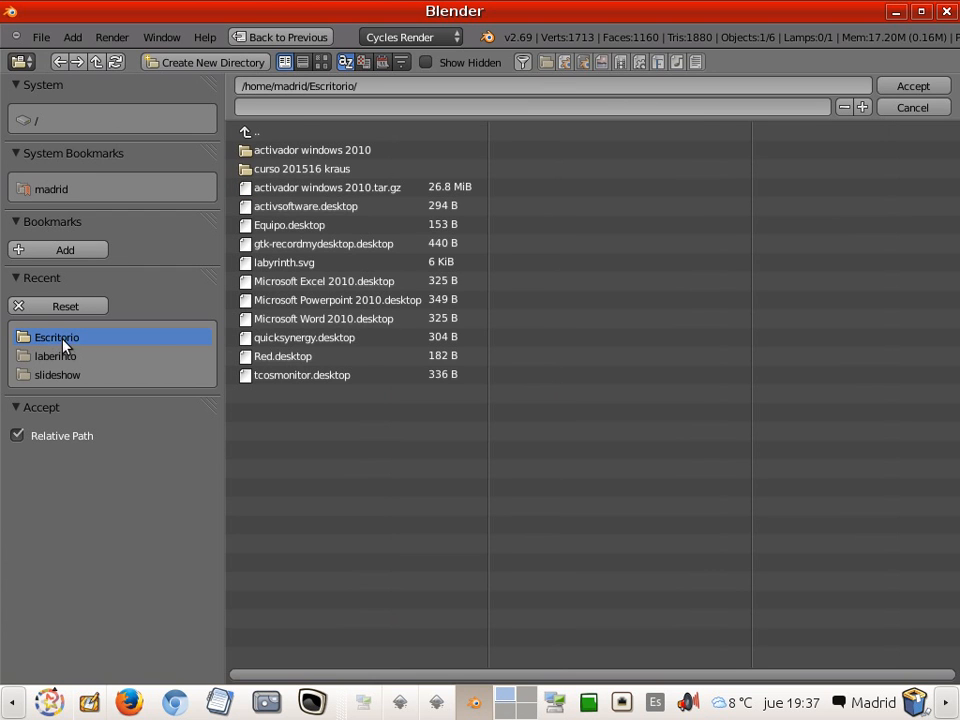
pyautogui.click(300, 107)
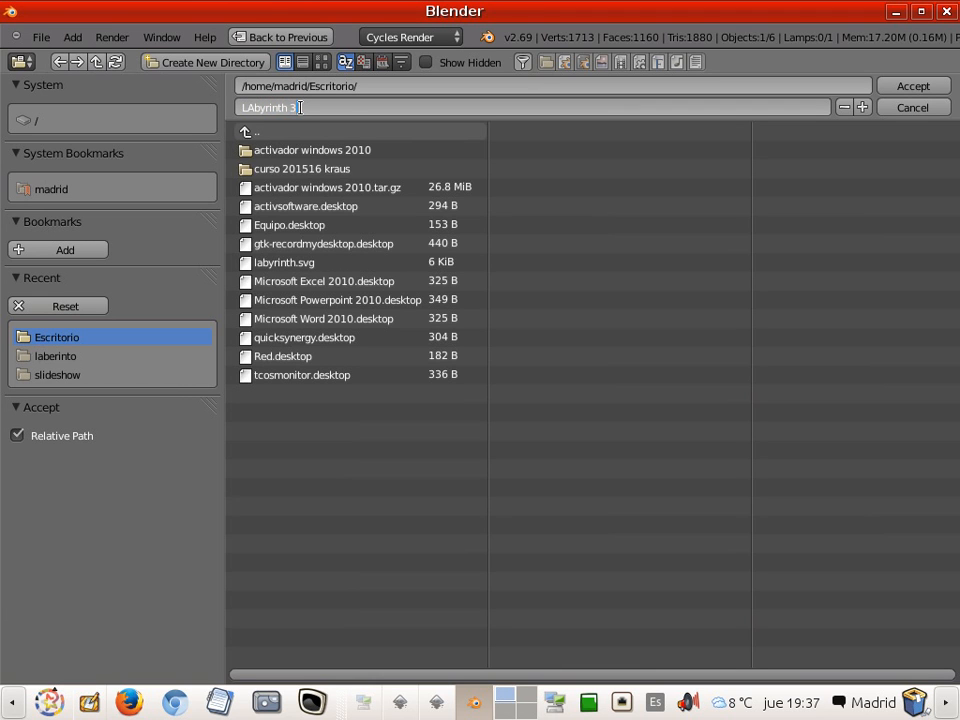
pyautogui.press('BackSpace')
pyautogui.write('abyrinth 3')
pyautogui.click(915, 86)
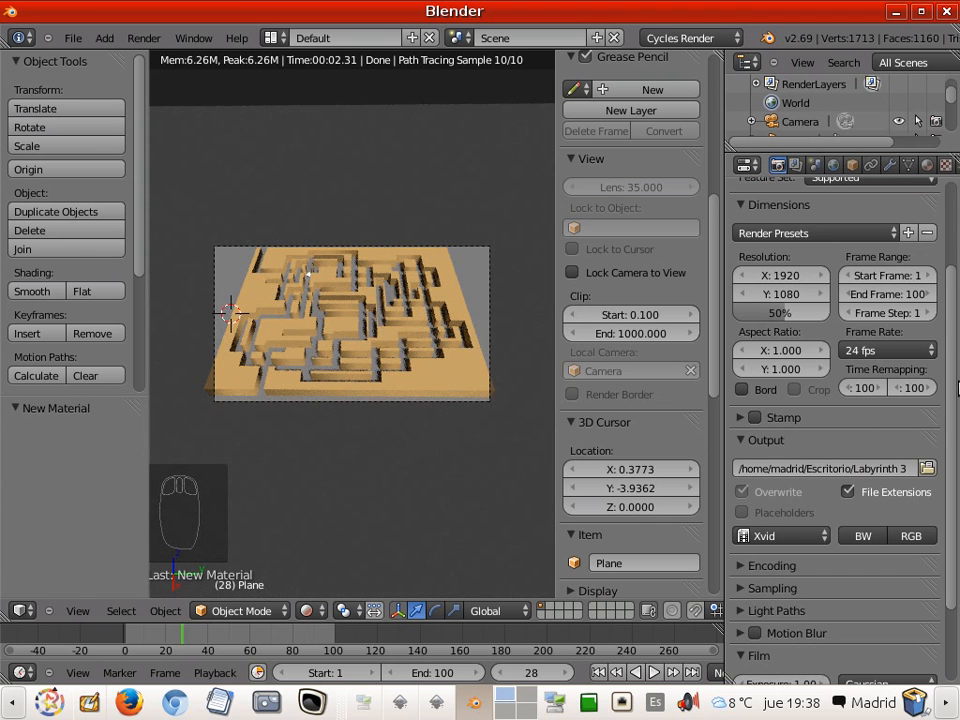
# Render the full maze animation to the movie file.
pyautogui.scroll(3, 955, 300)
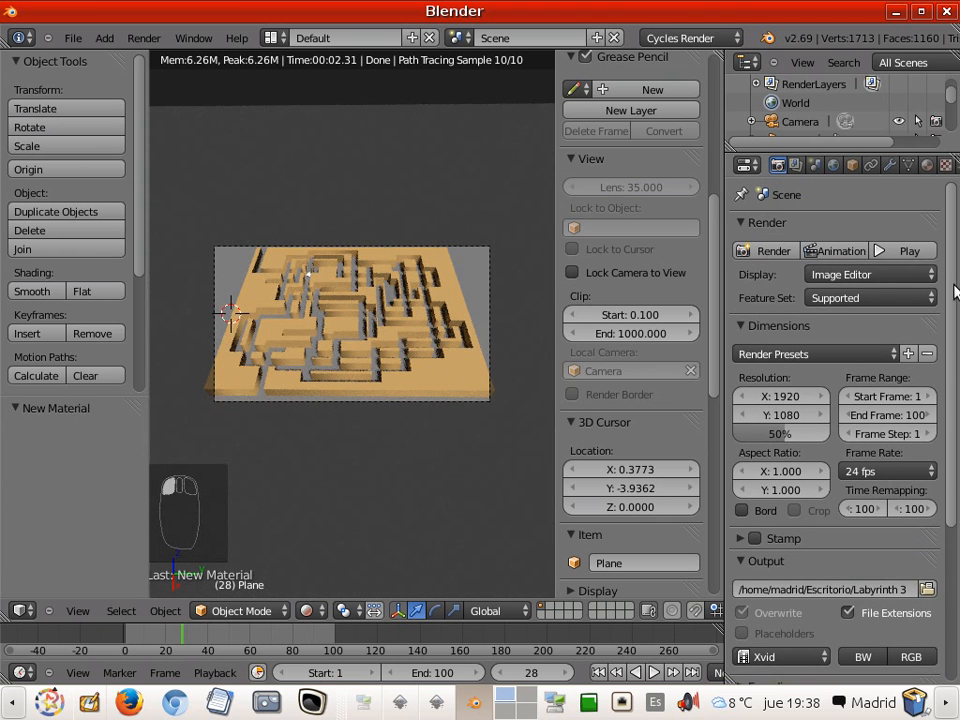
pyautogui.click(836, 254)
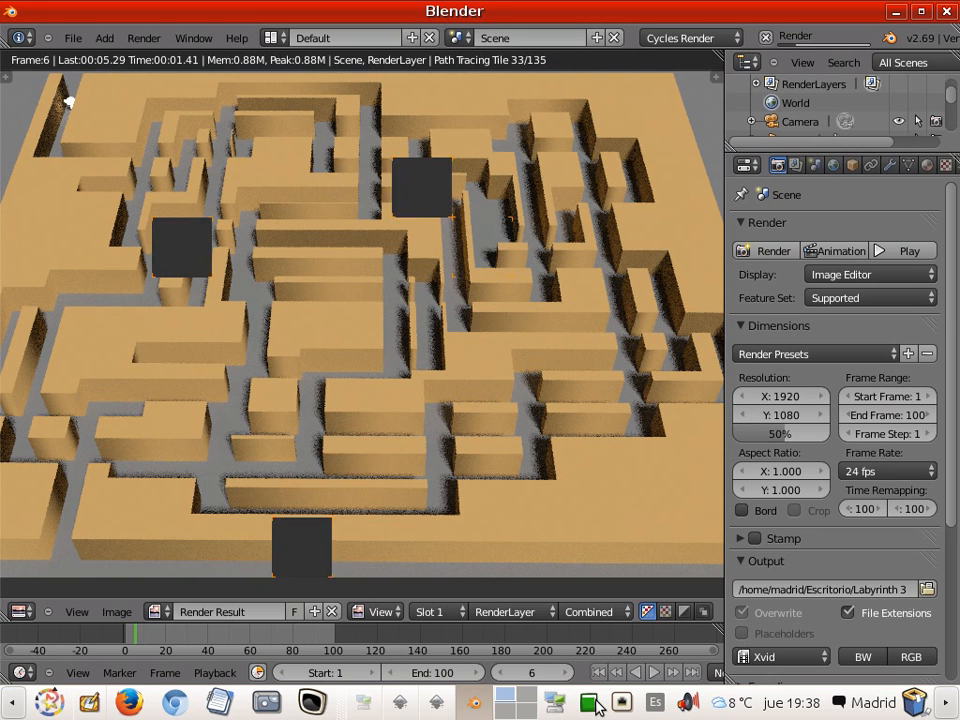
pyautogui.rightClick(595, 700)
pyautogui.click(638, 618)
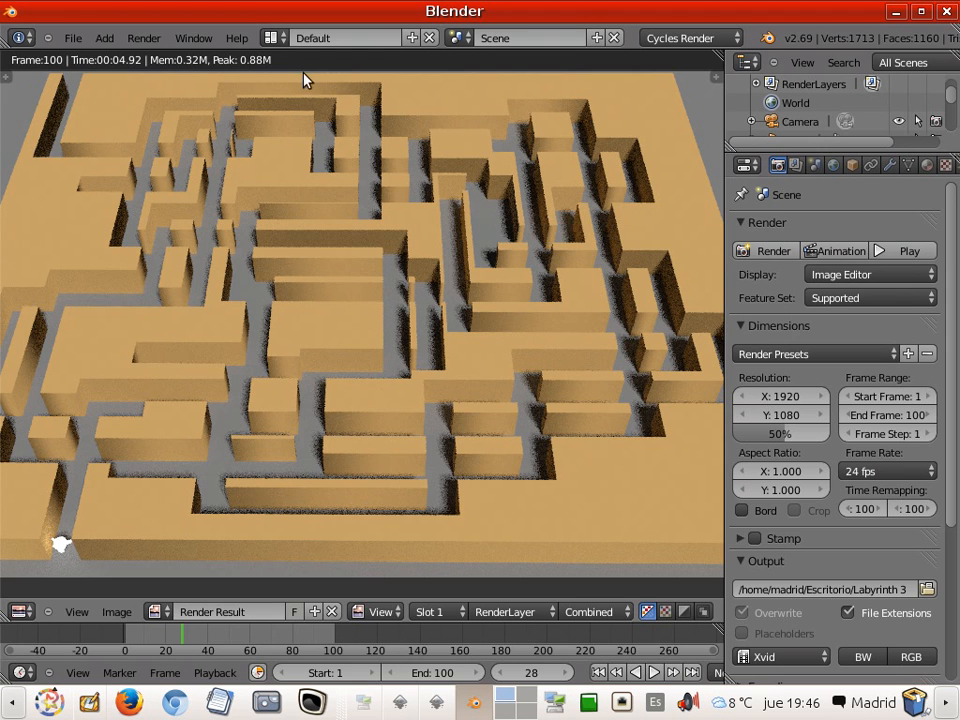
# Minimize Blender, play the rendered movie "Labyrinth 30001-0100.avi" from the desktop, and close the video player.
pyautogui.click(897, 16)
pyautogui.click(488, 238)
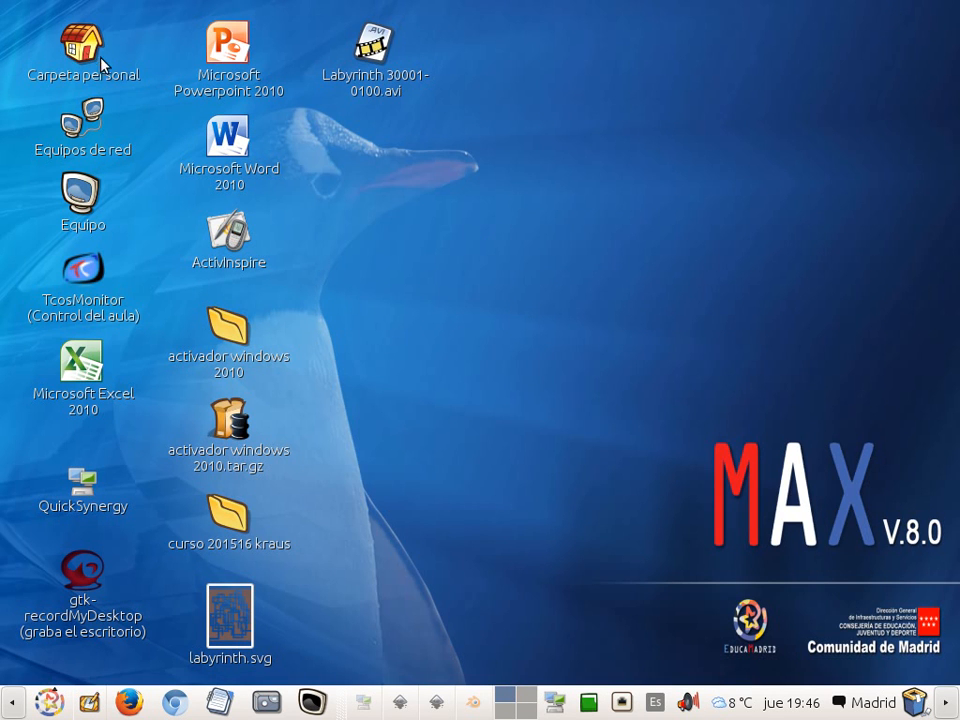
pyautogui.click(376, 44)
pyautogui.doubleClick(393, 79)
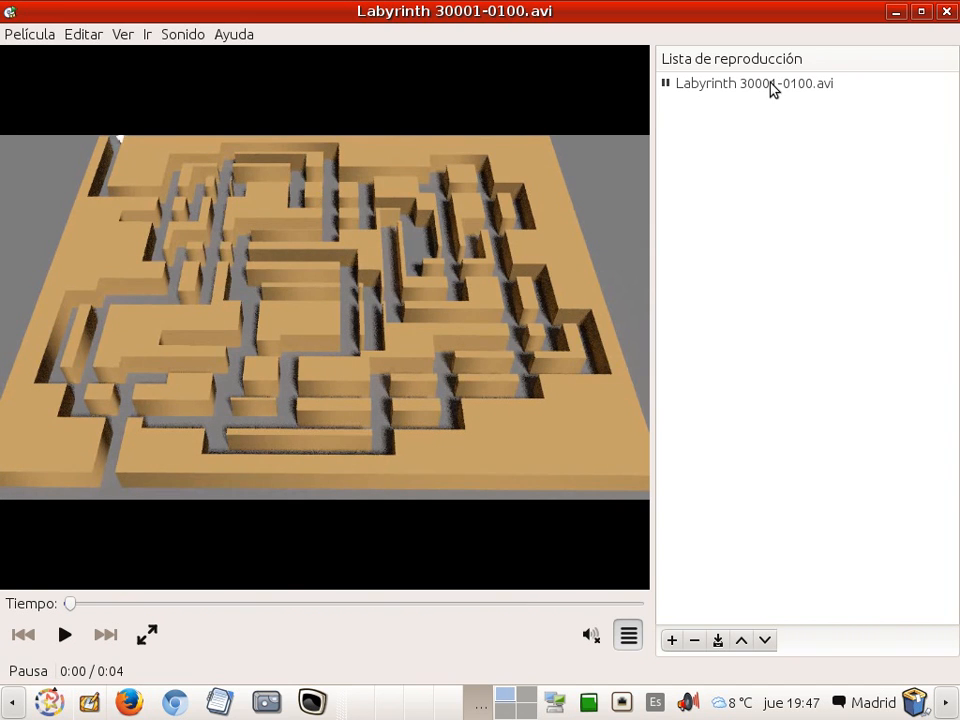
pyautogui.click(946, 12)
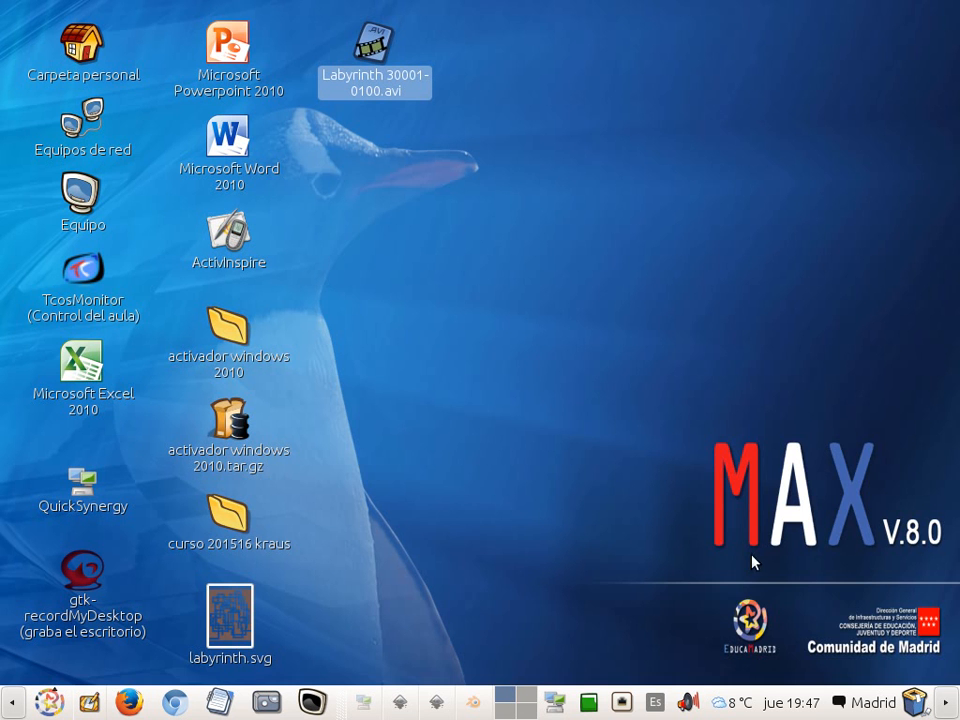
pyautogui.rightClick(588, 705)
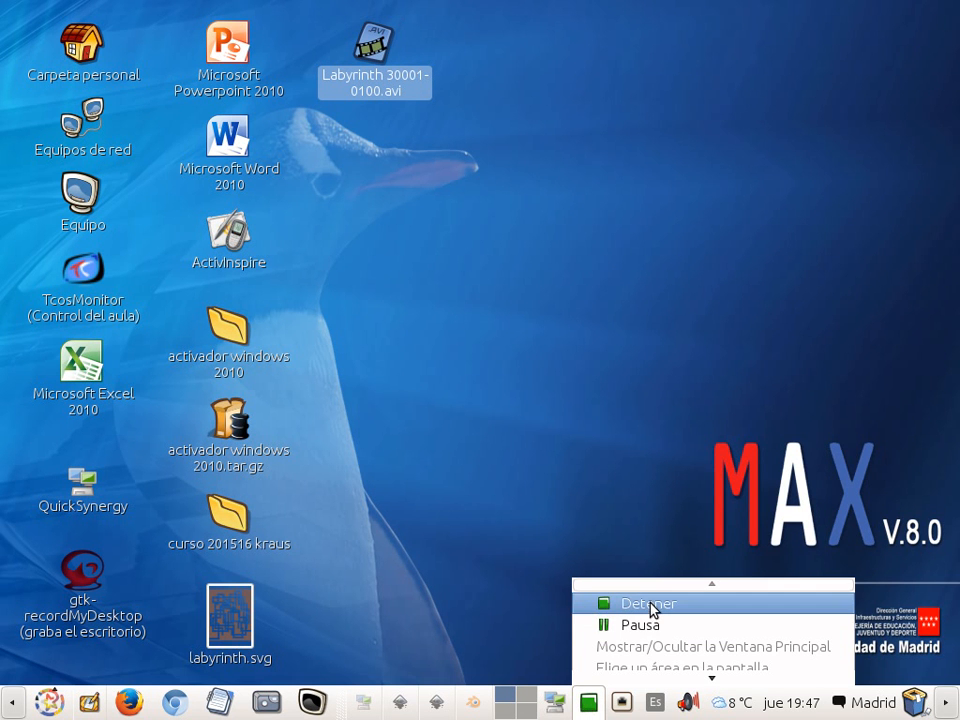